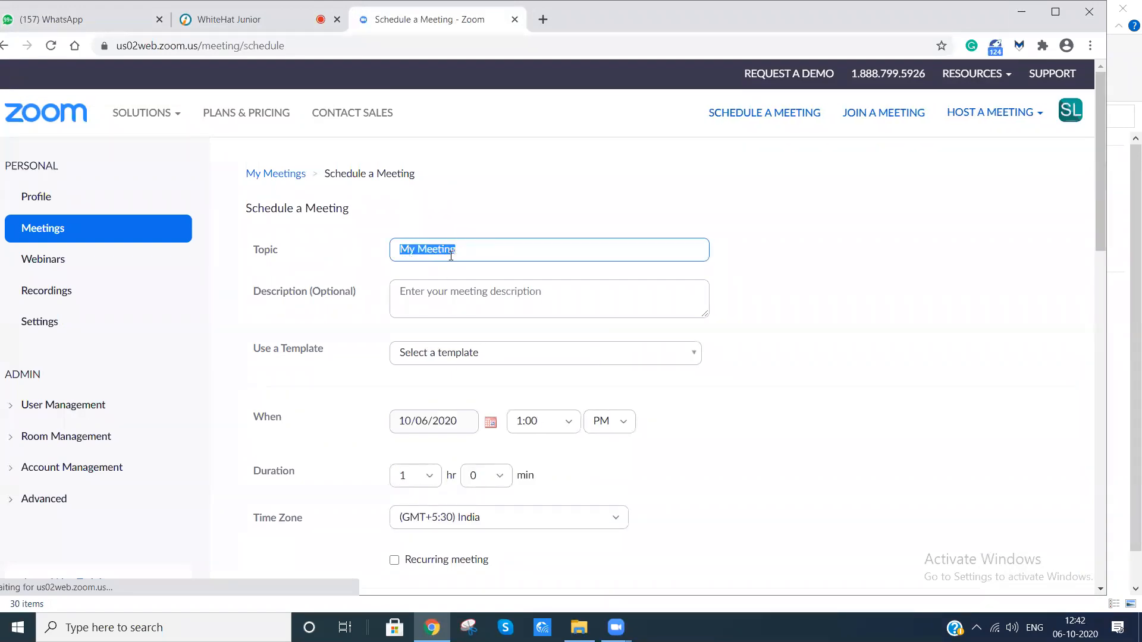
Apply the StartupLanes India Founder Meet 2 template to the new meeting.
click(488, 339)
scroll(486, 257, down, 3)
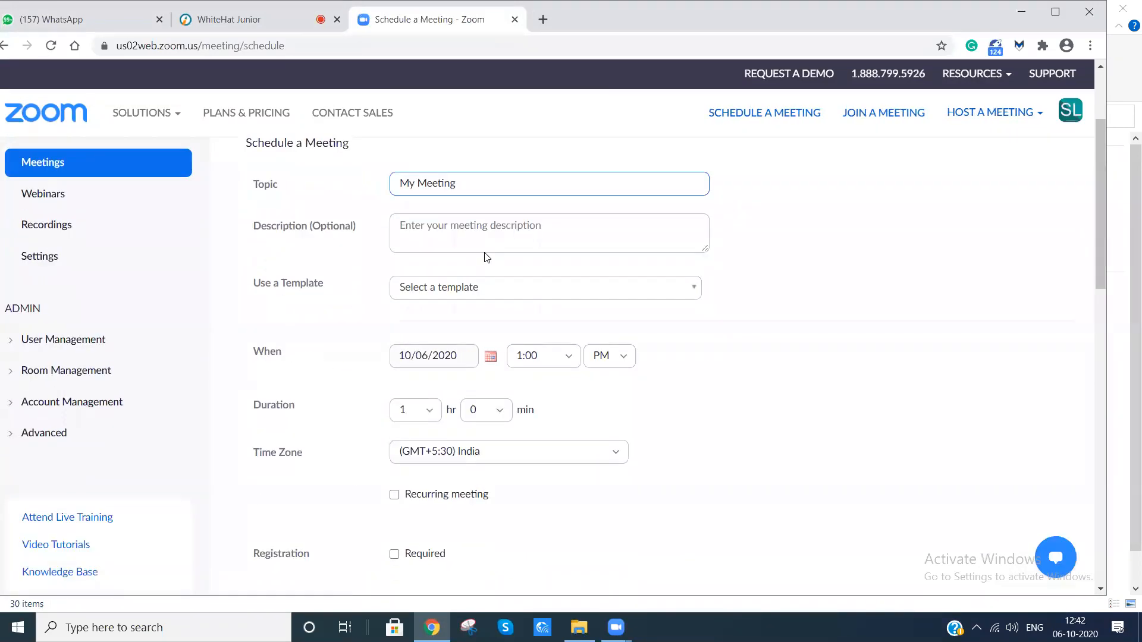
click(554, 226)
double_click(543, 190)
triple_click(543, 190)
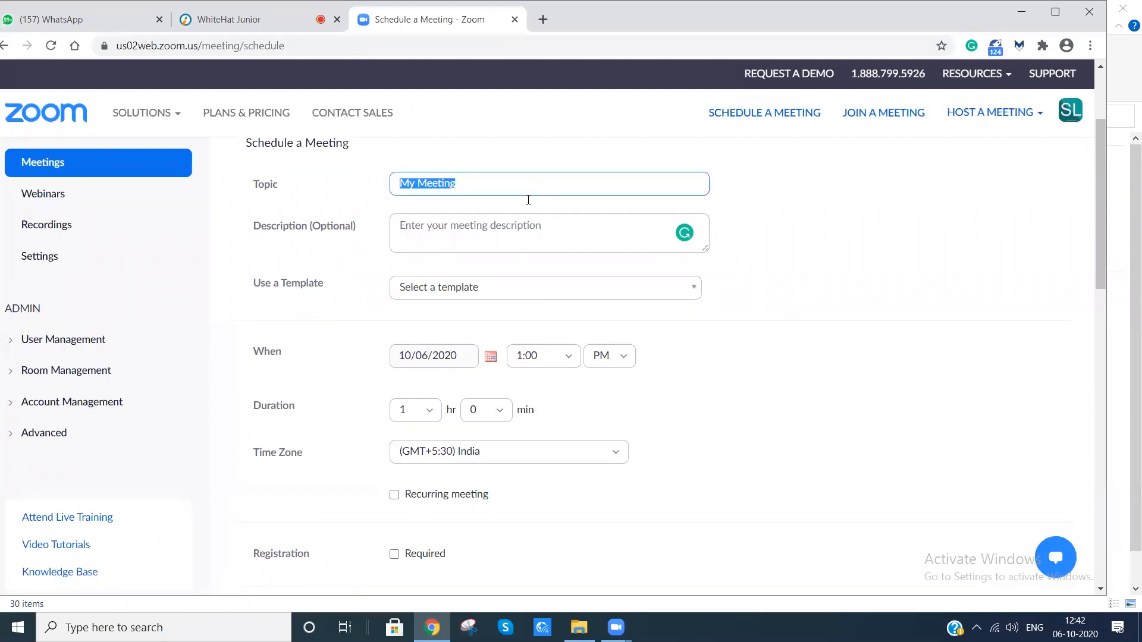
click(513, 304)
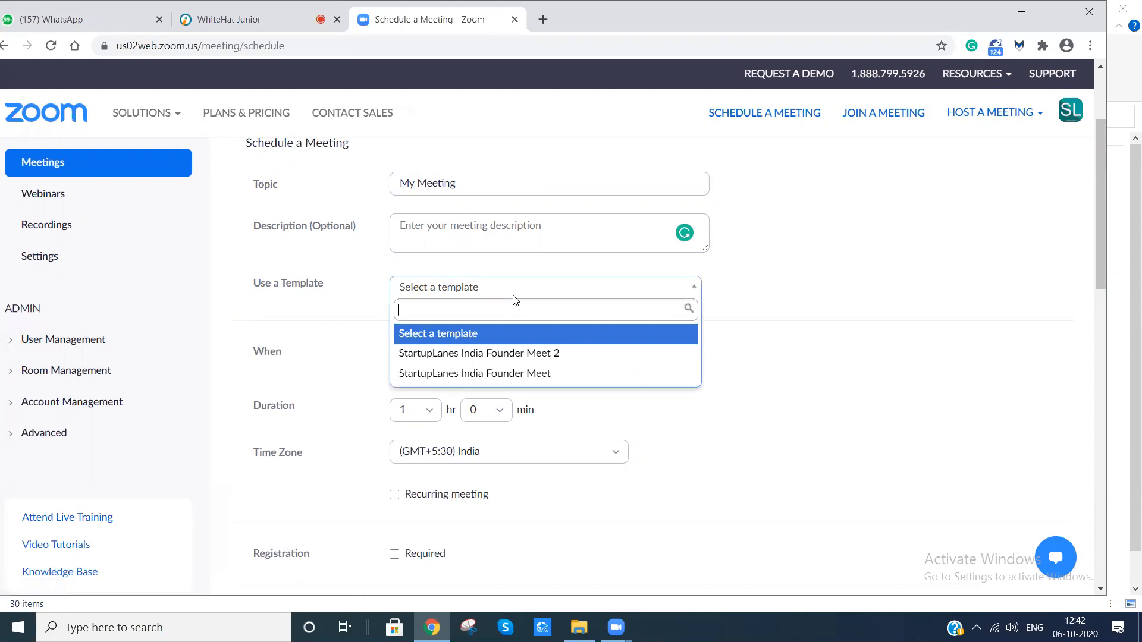
click(544, 356)
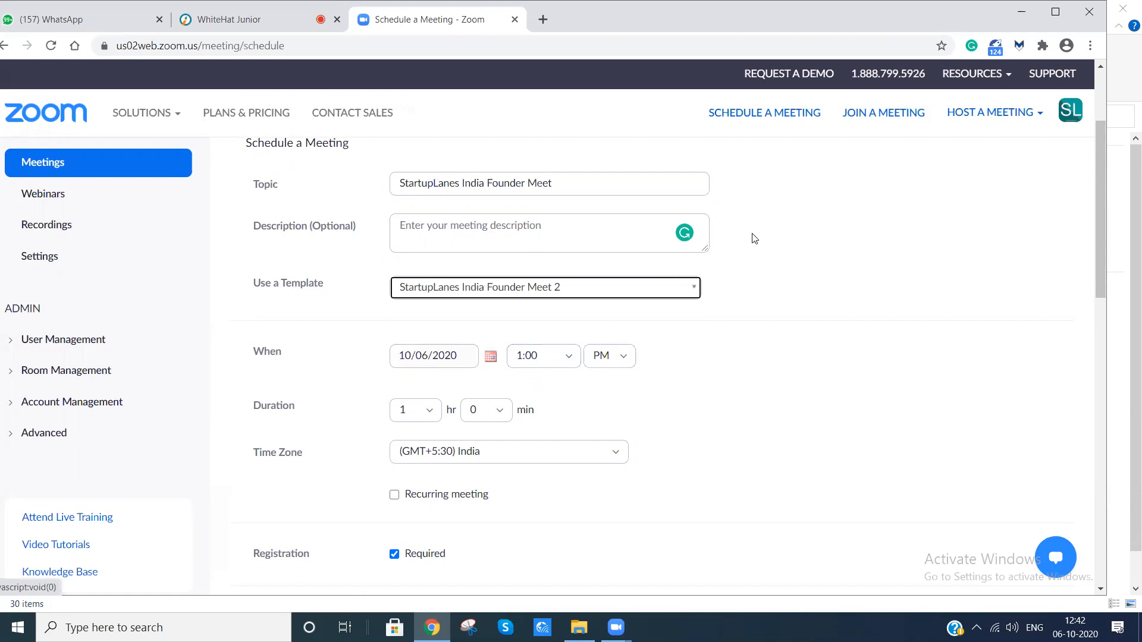
Review the template's registration and security settings, and turn the host video on for the meeting.
scroll(750, 247, down, 2)
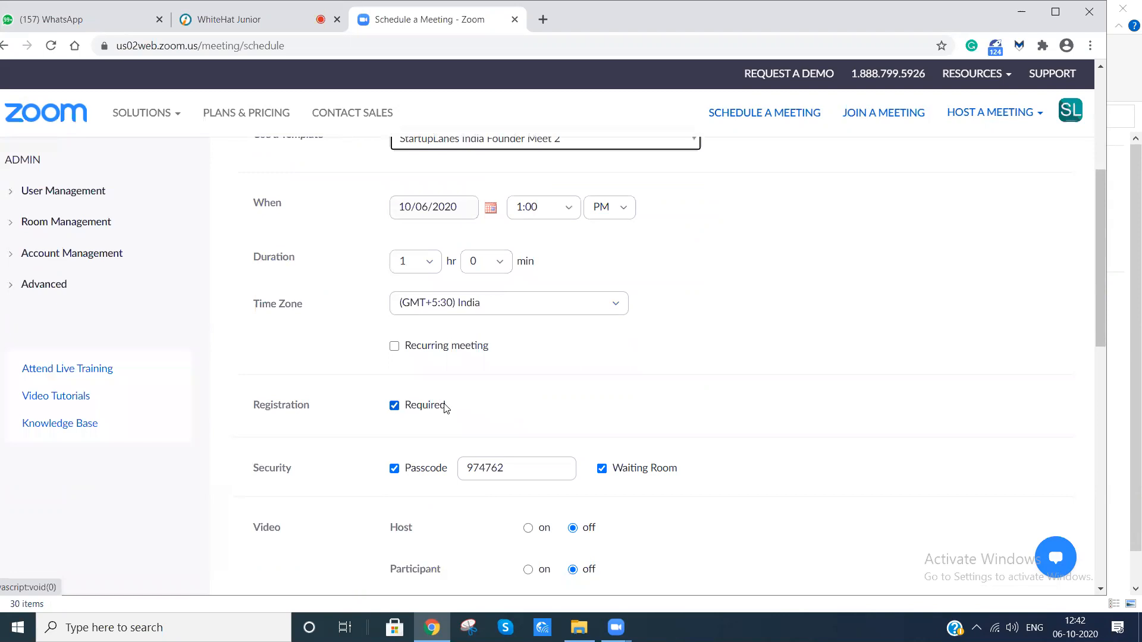
scroll(445, 408, up, 2)
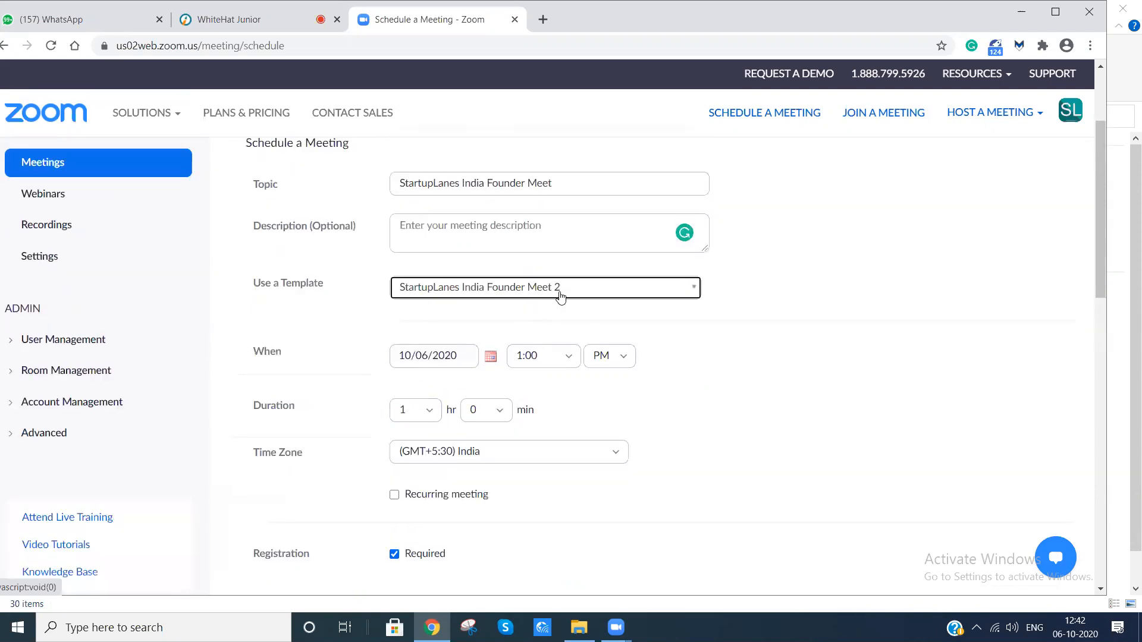
scroll(475, 394, down, 2)
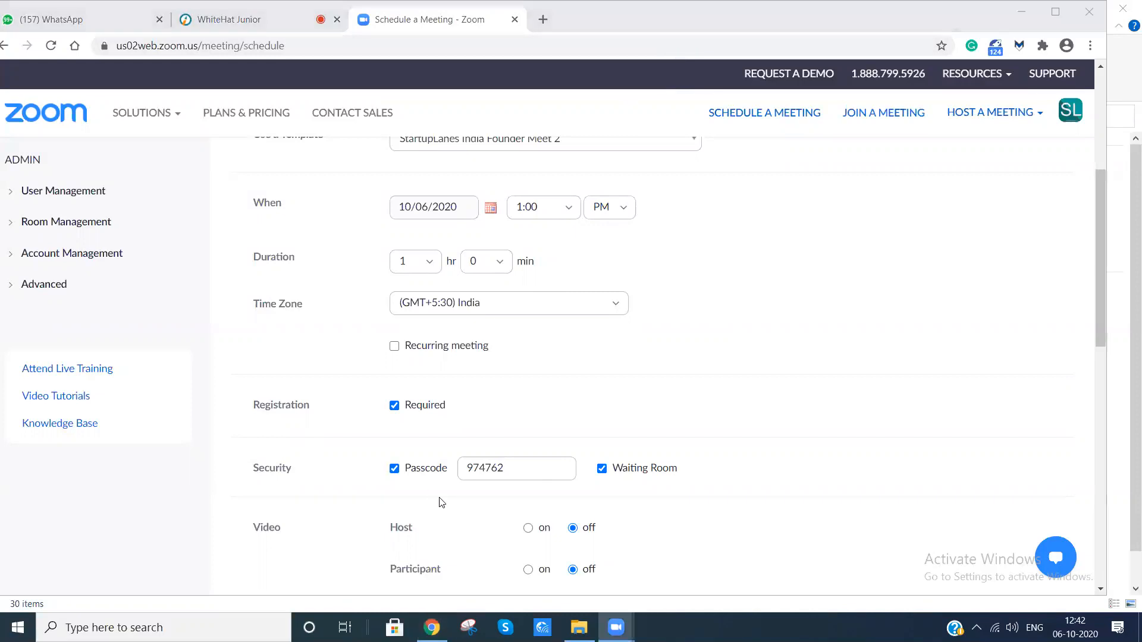
scroll(339, 436, down, 1)
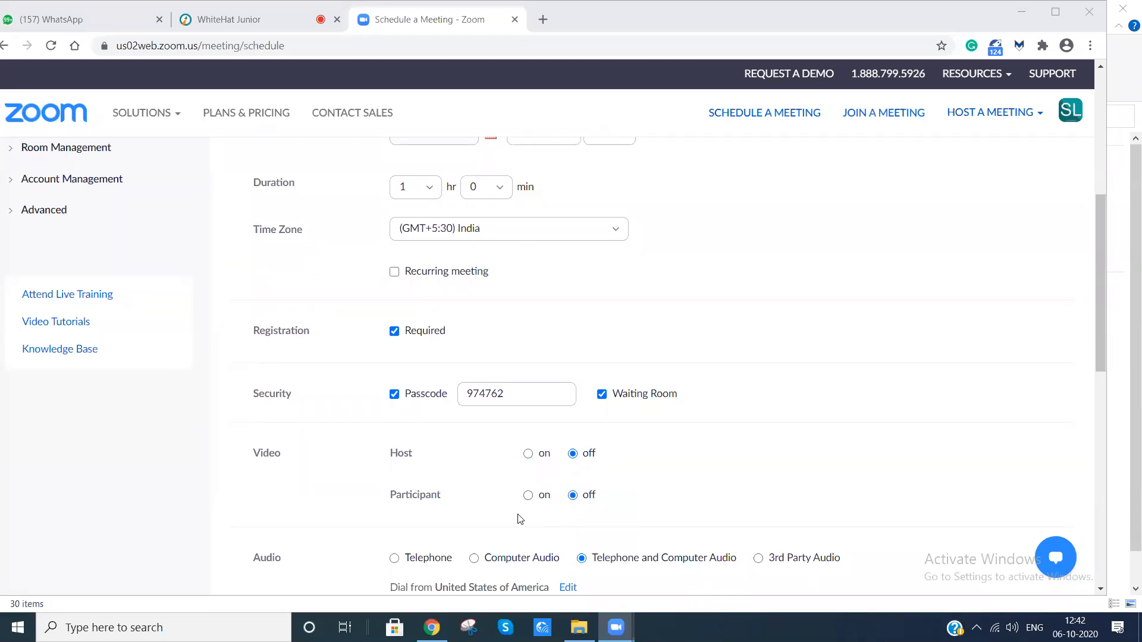
click(536, 460)
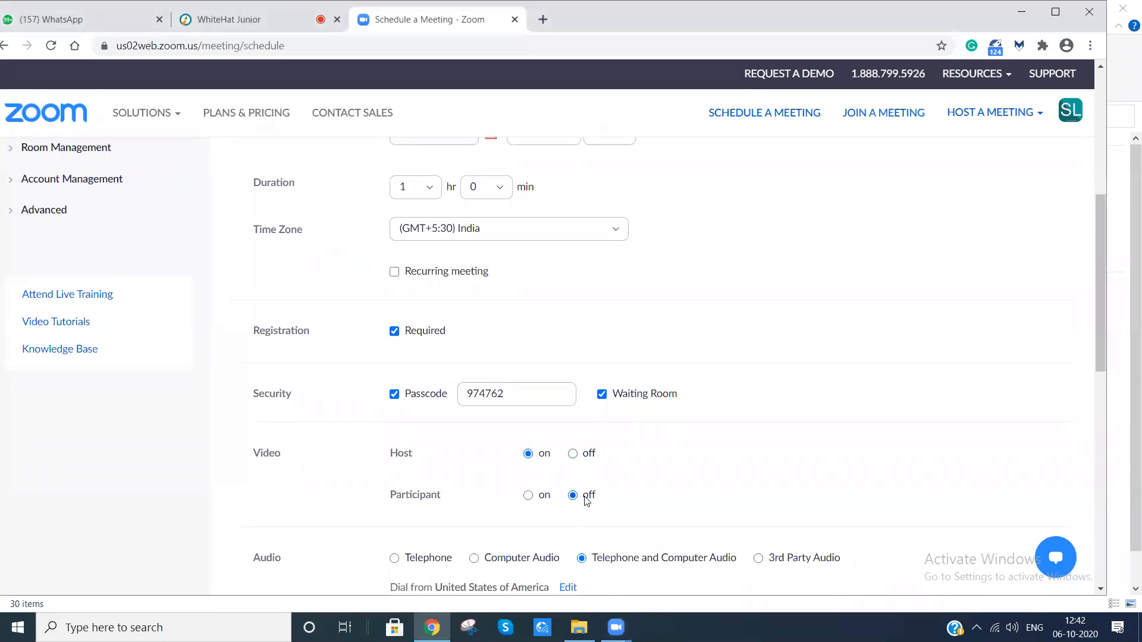
Review the meeting's audio options, dial-in country and automatic recording settings.
scroll(803, 416, down, 1)
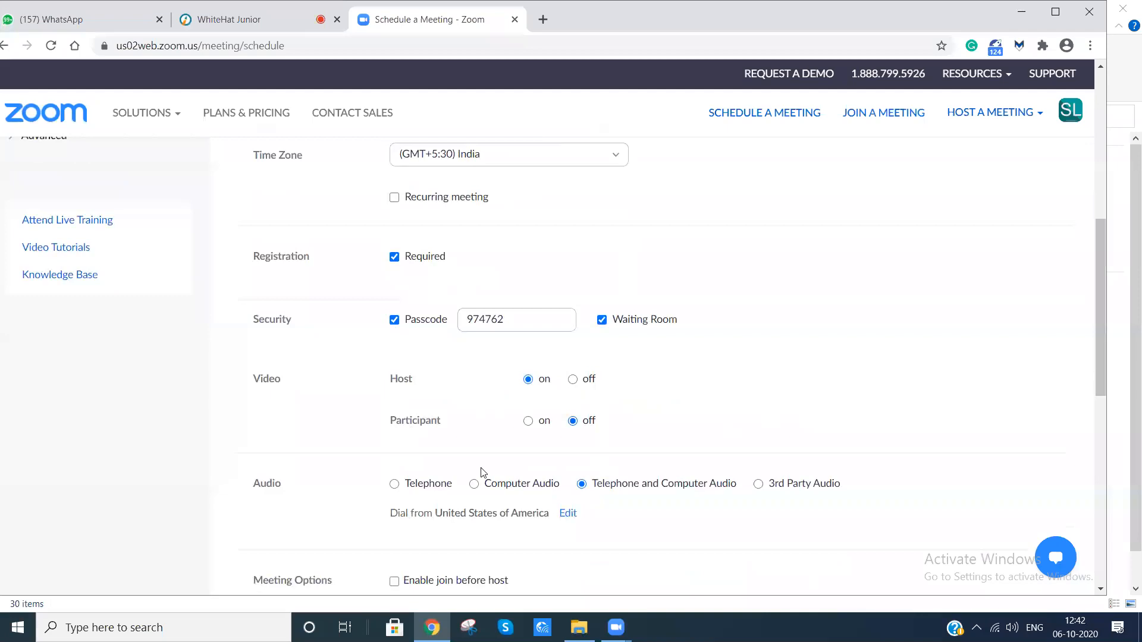
scroll(833, 367, down, 2)
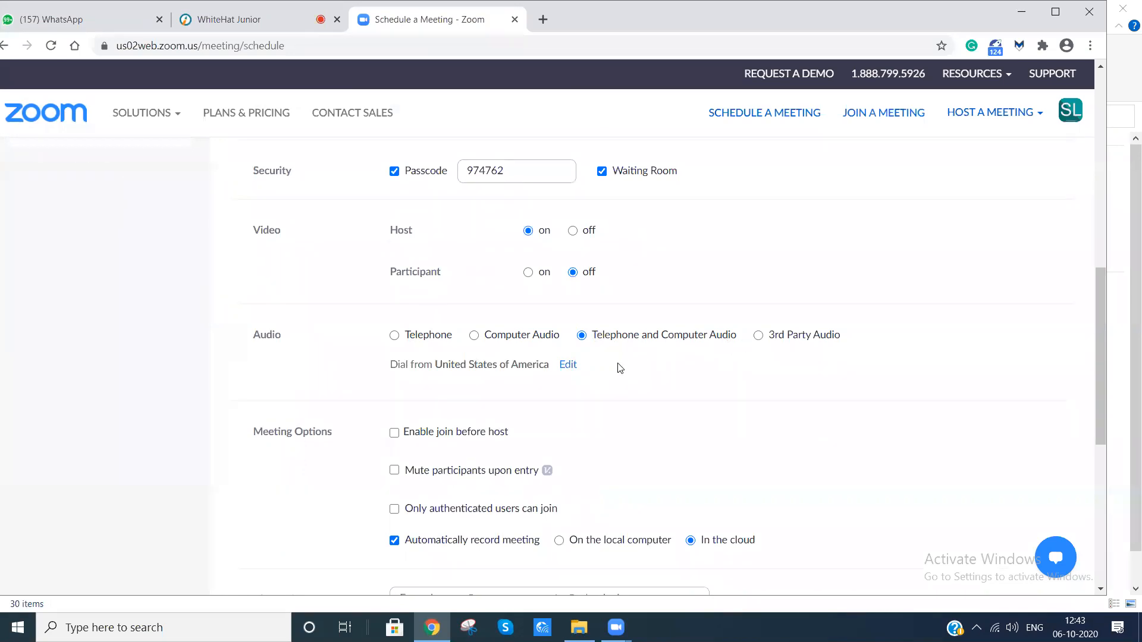
scroll(493, 421, down, 1)
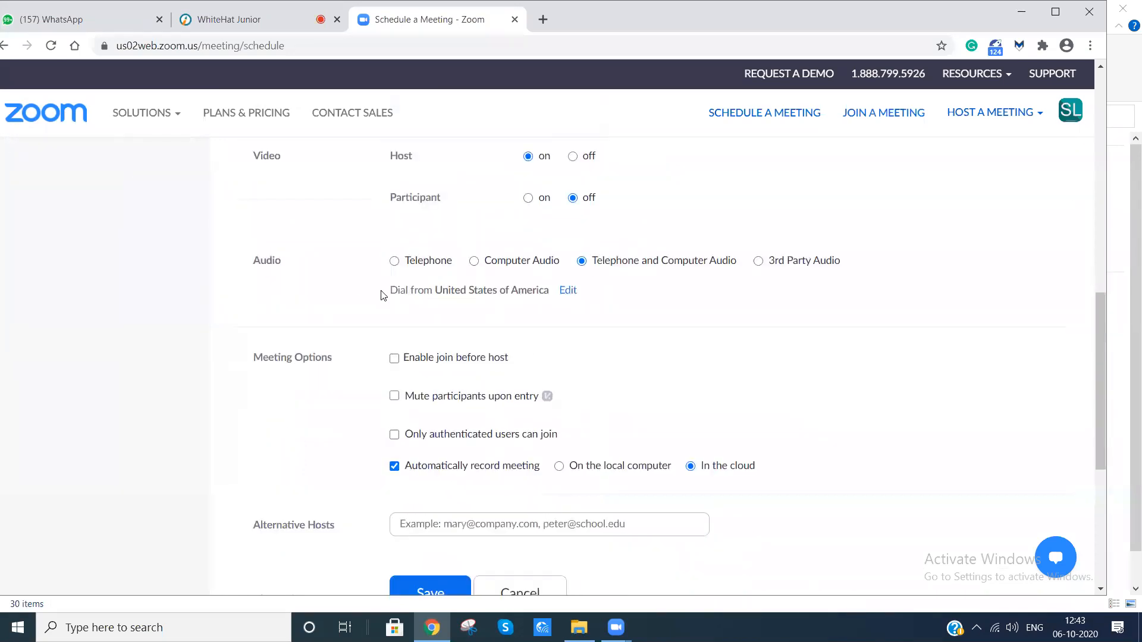
drag(393, 290, 547, 299)
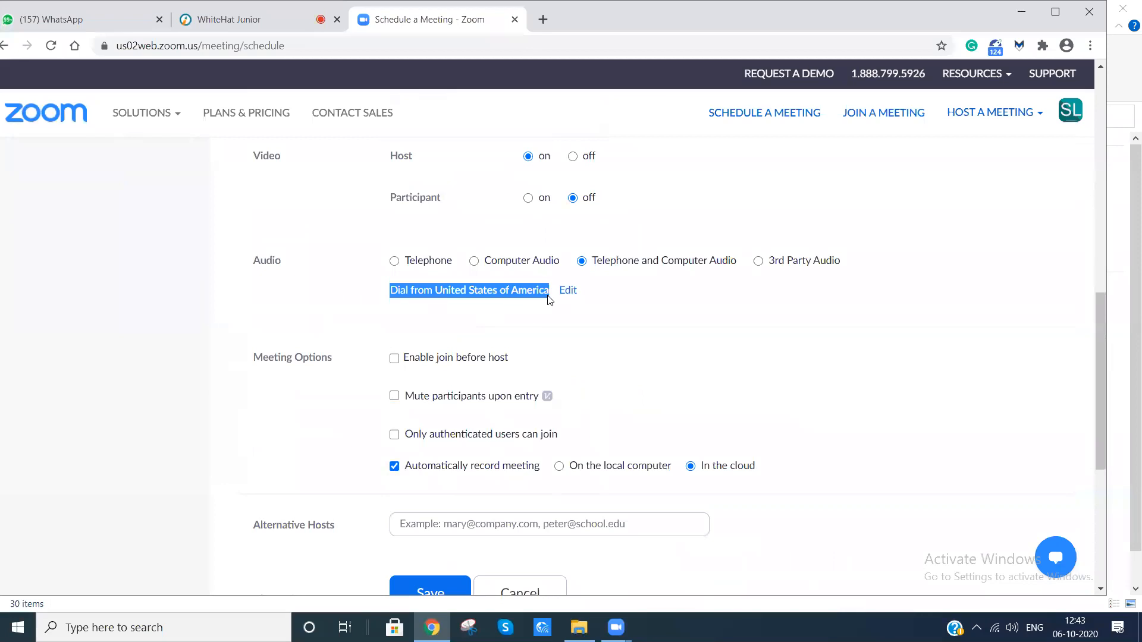
click(607, 341)
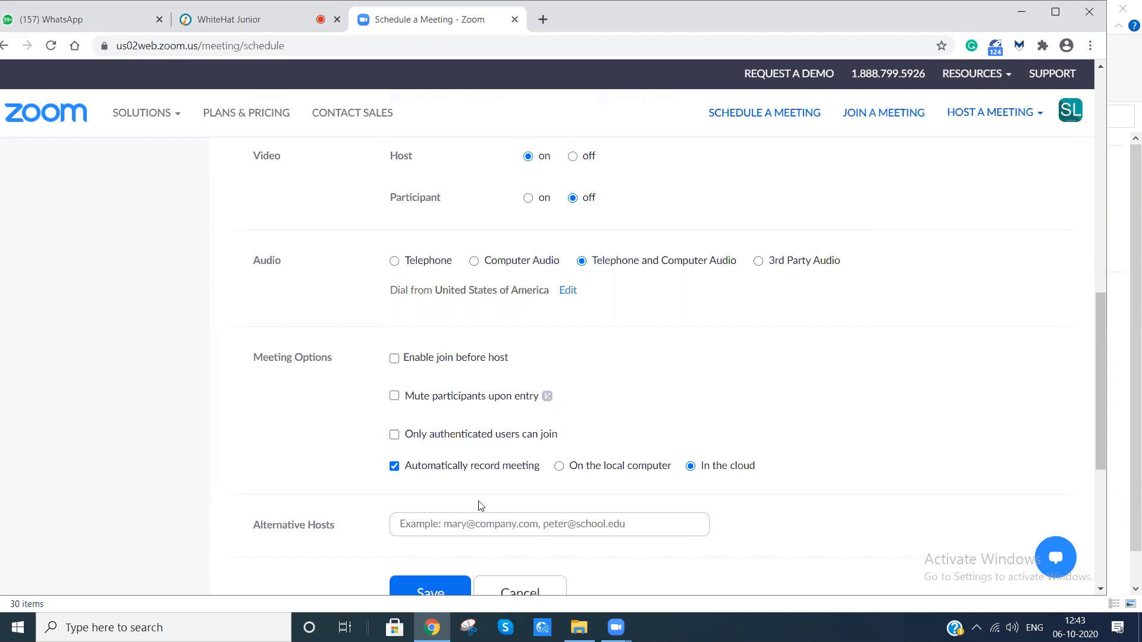
scroll(481, 506, down, 3)
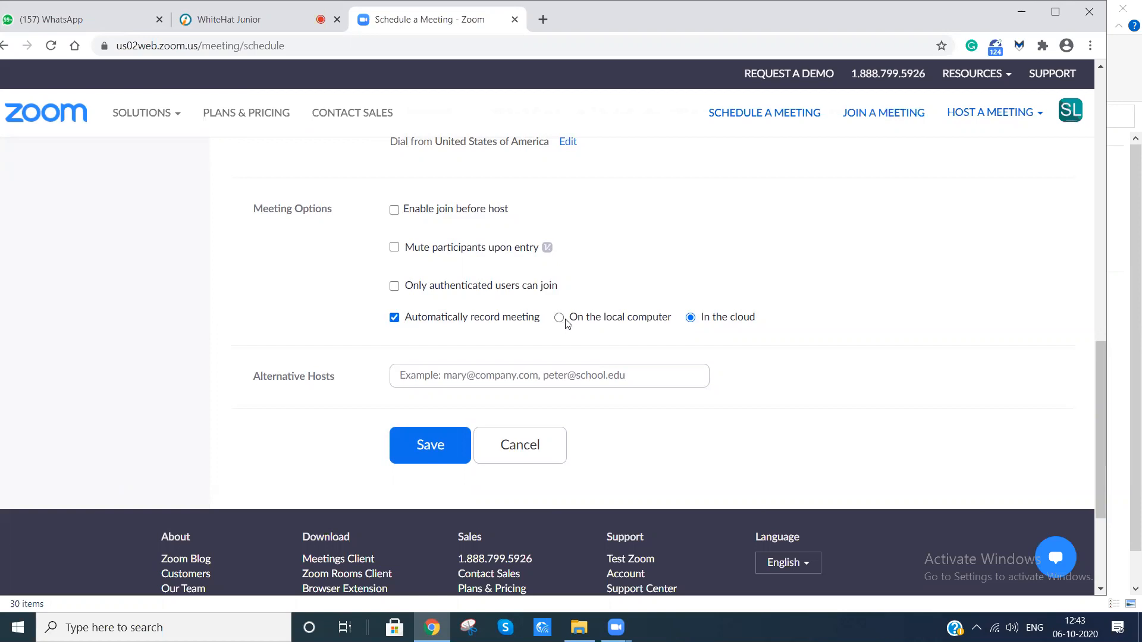
drag(381, 303, 702, 320)
click(702, 320)
Go back over the schedule form and check the wording of the meeting topic.
scroll(573, 455, up, 10)
scroll(556, 382, up, 5)
scroll(555, 382, down, 5)
scroll(556, 388, up, 1)
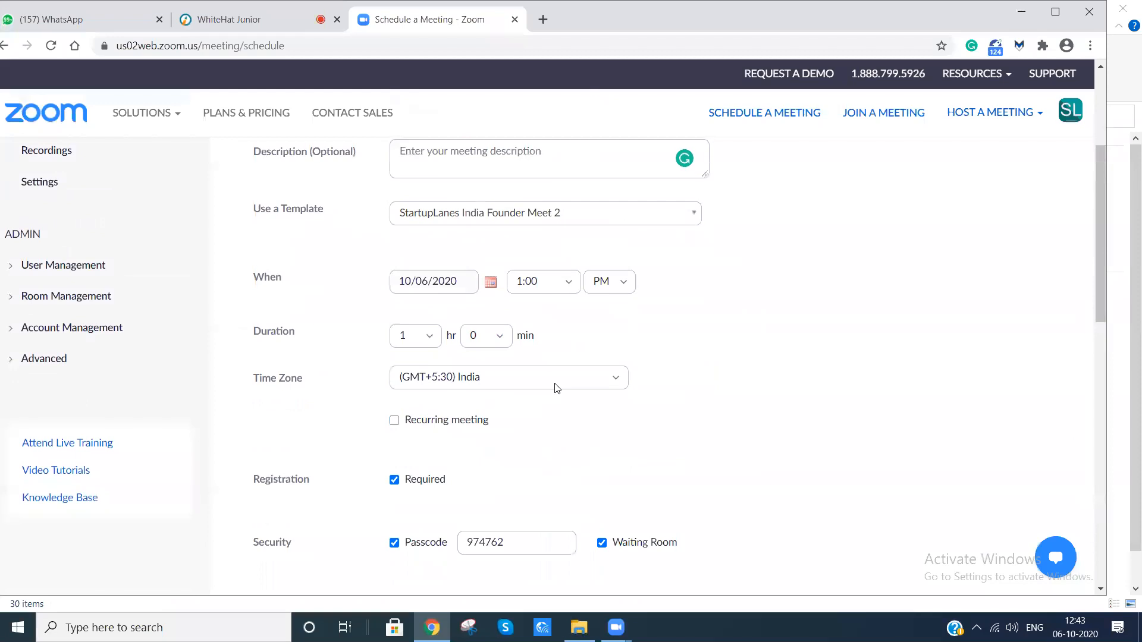
scroll(556, 388, up, 1)
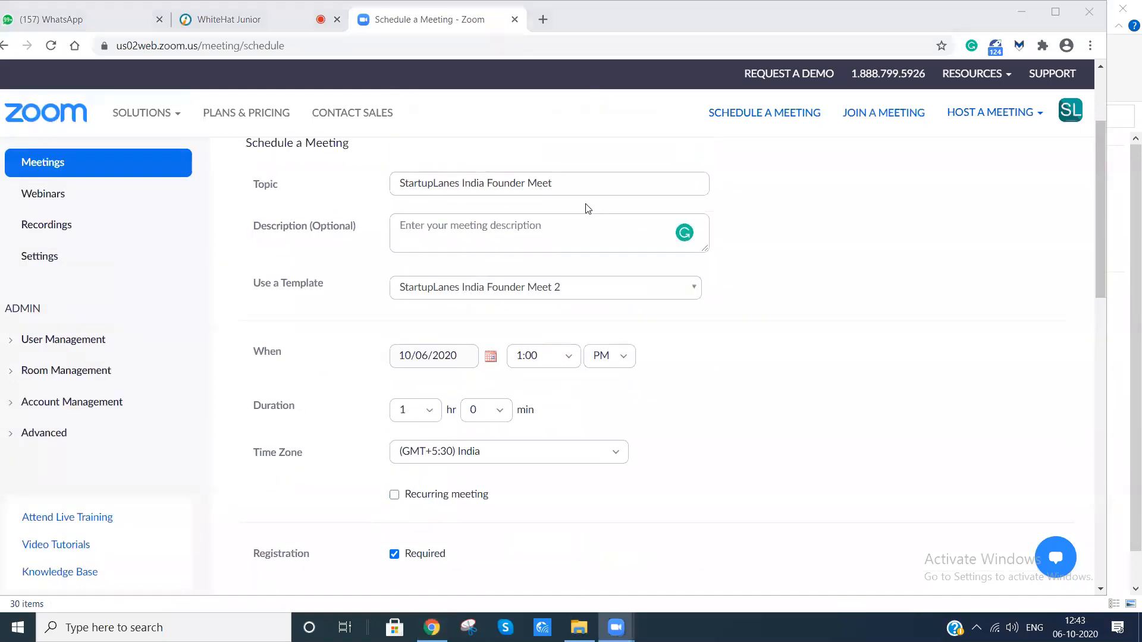
click(614, 179)
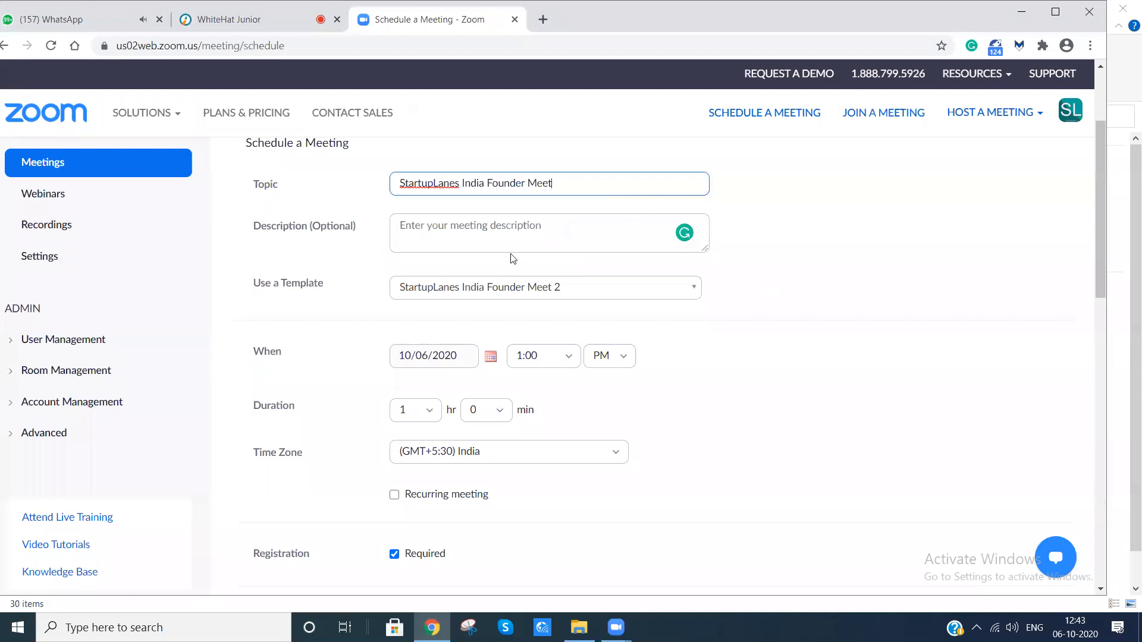
drag(566, 178, 392, 207)
drag(593, 188, 395, 202)
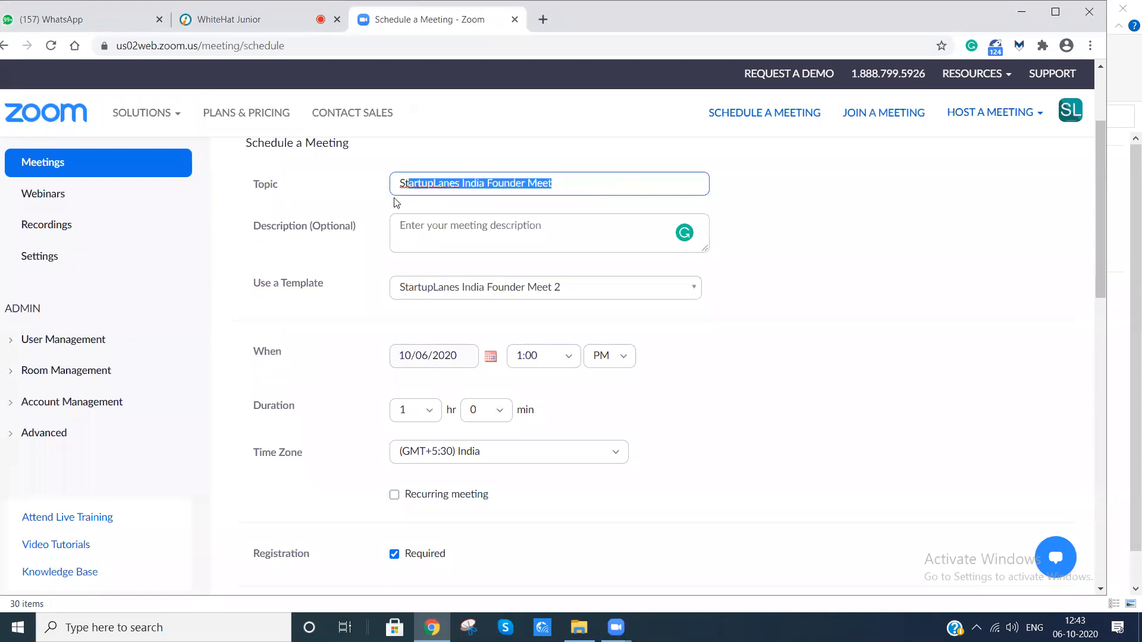
click(558, 231)
double_click(465, 182)
click(573, 177)
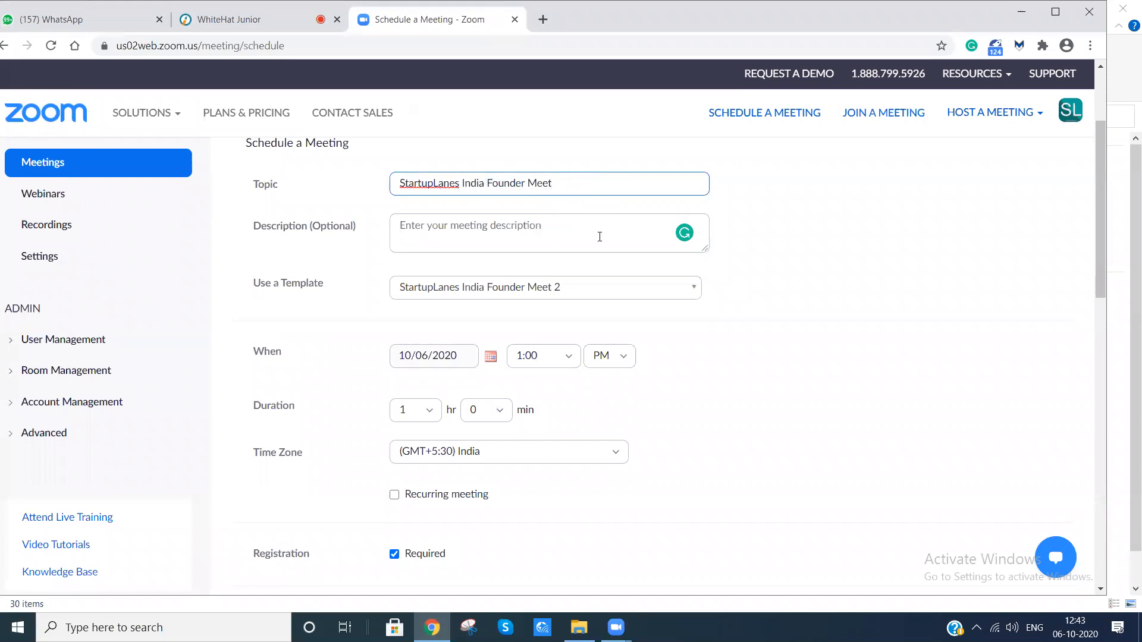
Check the date, start time and time zone choices offered for the meeting.
scroll(616, 392, down, 2)
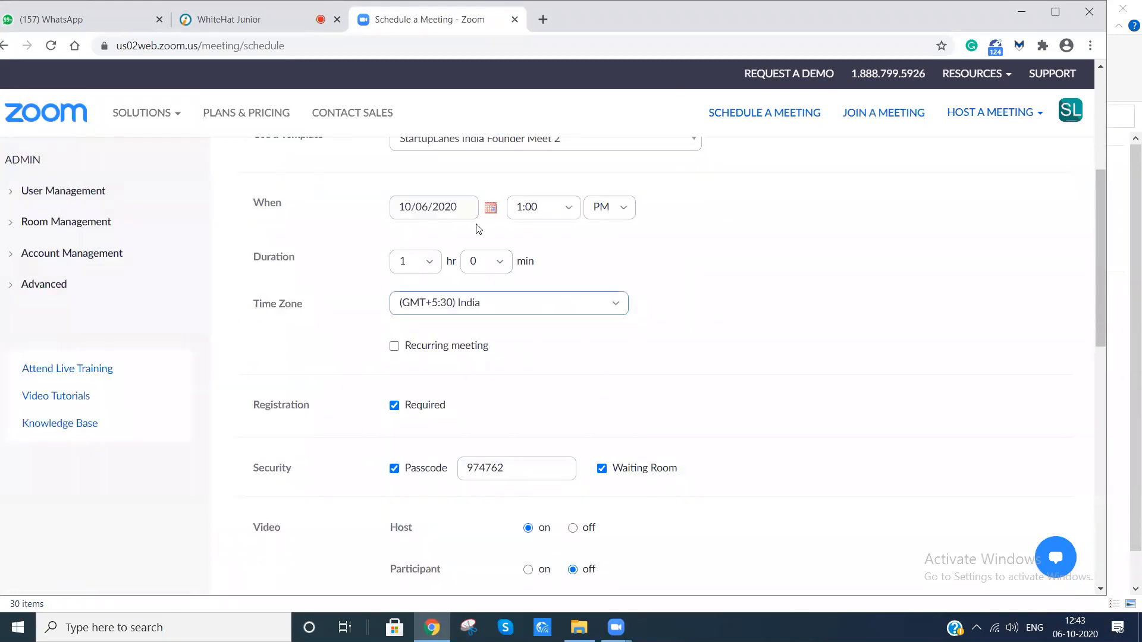
click(569, 212)
click(675, 232)
click(490, 207)
click(678, 233)
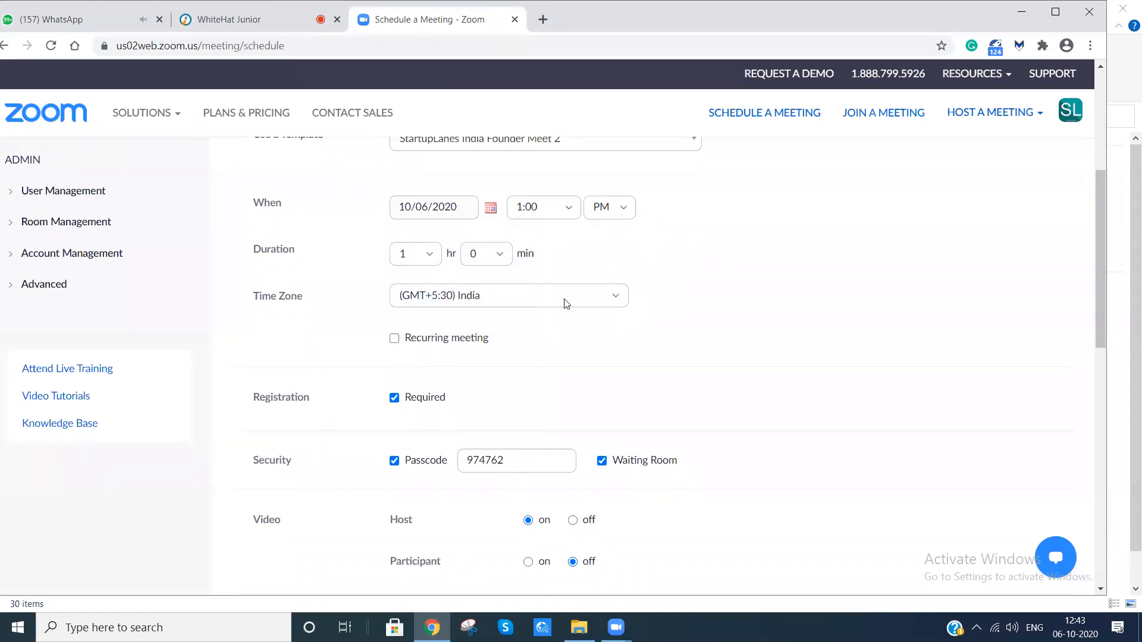
click(533, 297)
scroll(505, 368, down, 10)
click(497, 402)
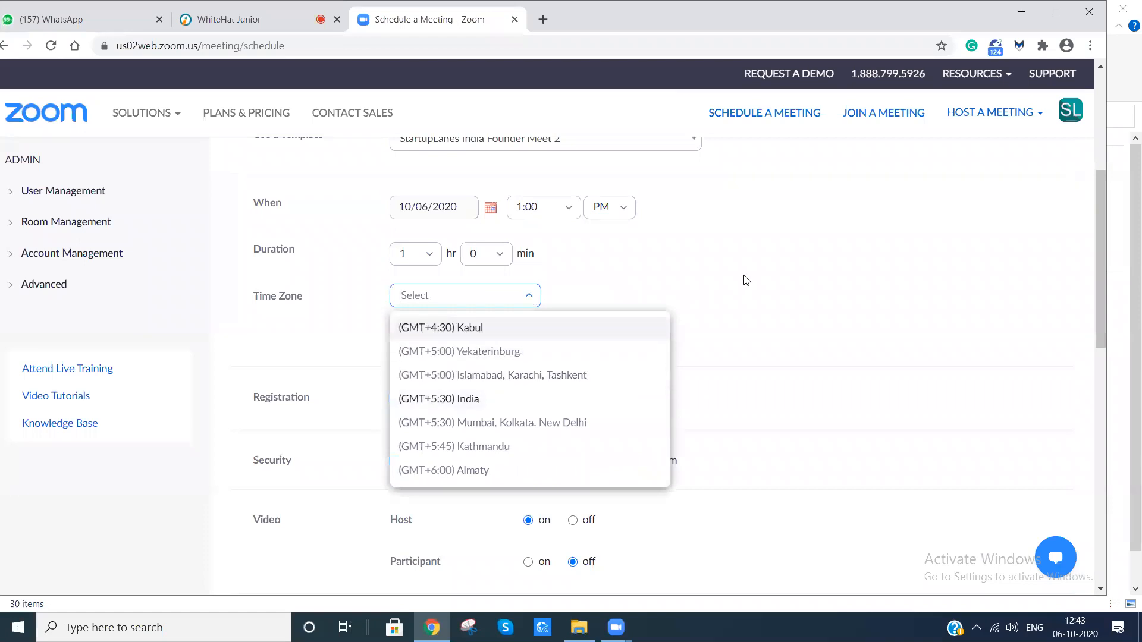
click(743, 280)
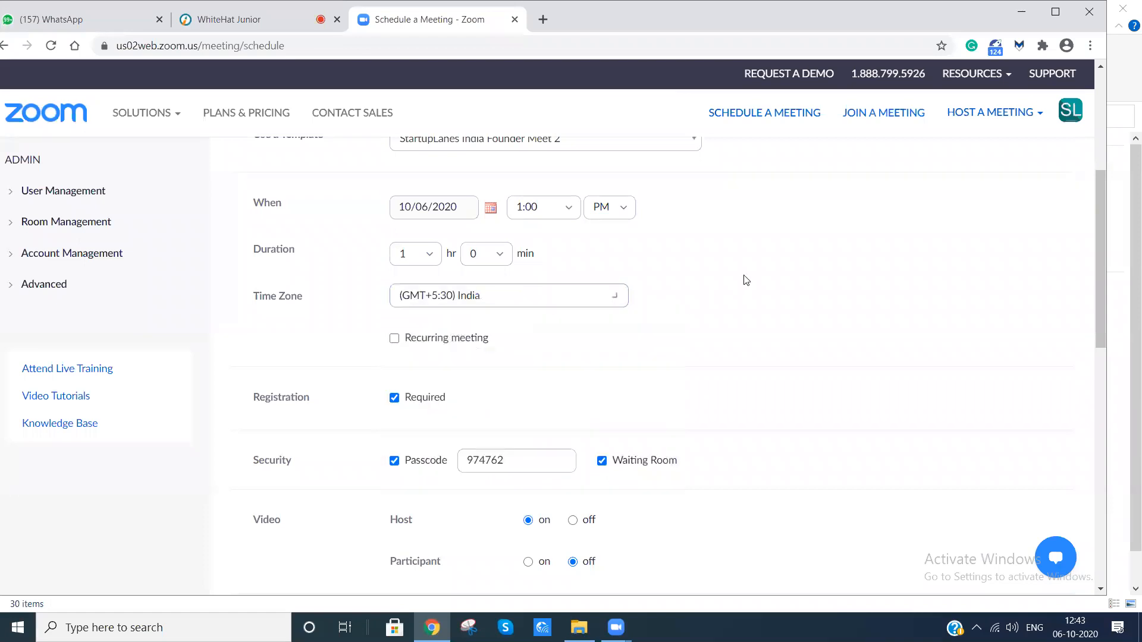
Set the meeting duration to 2 hours.
click(433, 257)
click(597, 242)
click(434, 260)
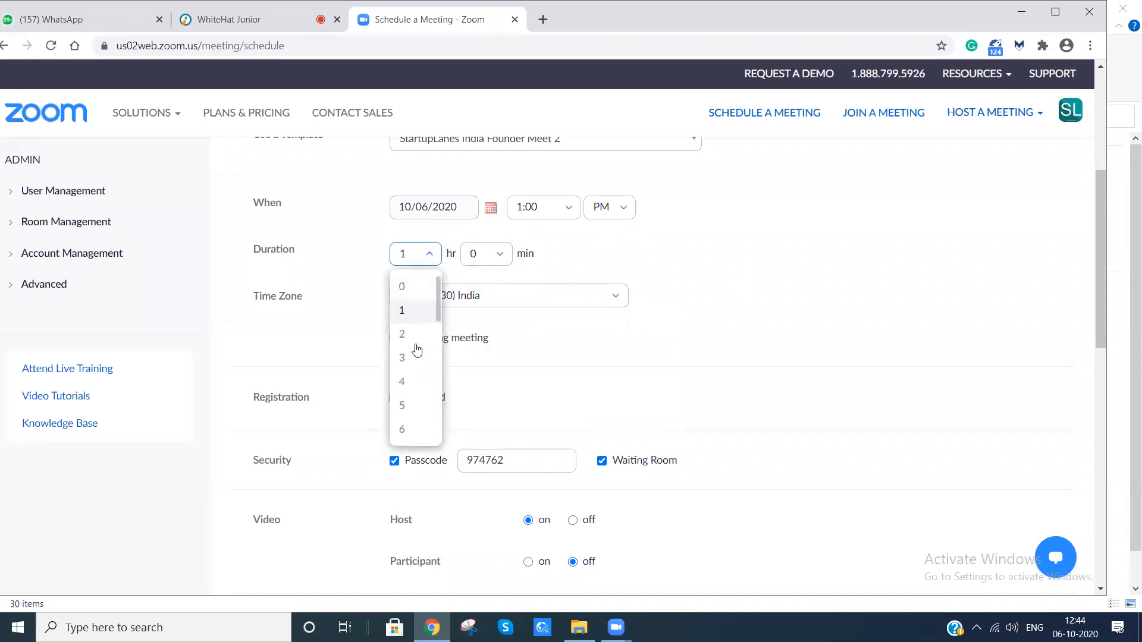
click(416, 336)
scroll(755, 266, up, 5)
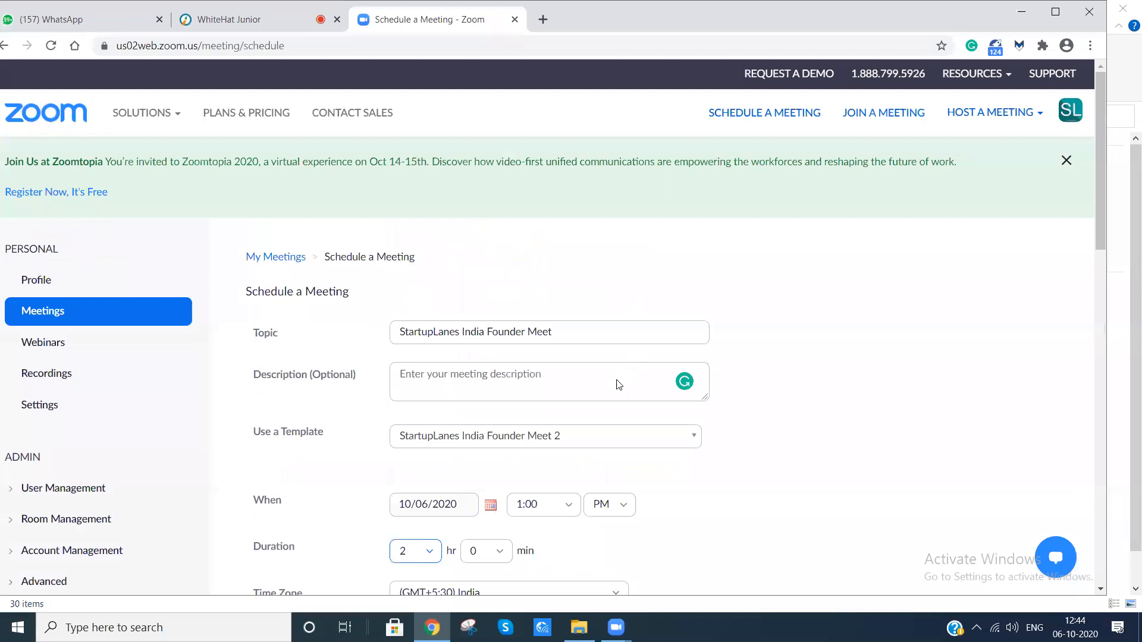
Look over the whole schedule form and cancel it without saving the meeting.
scroll(627, 369, down, 15)
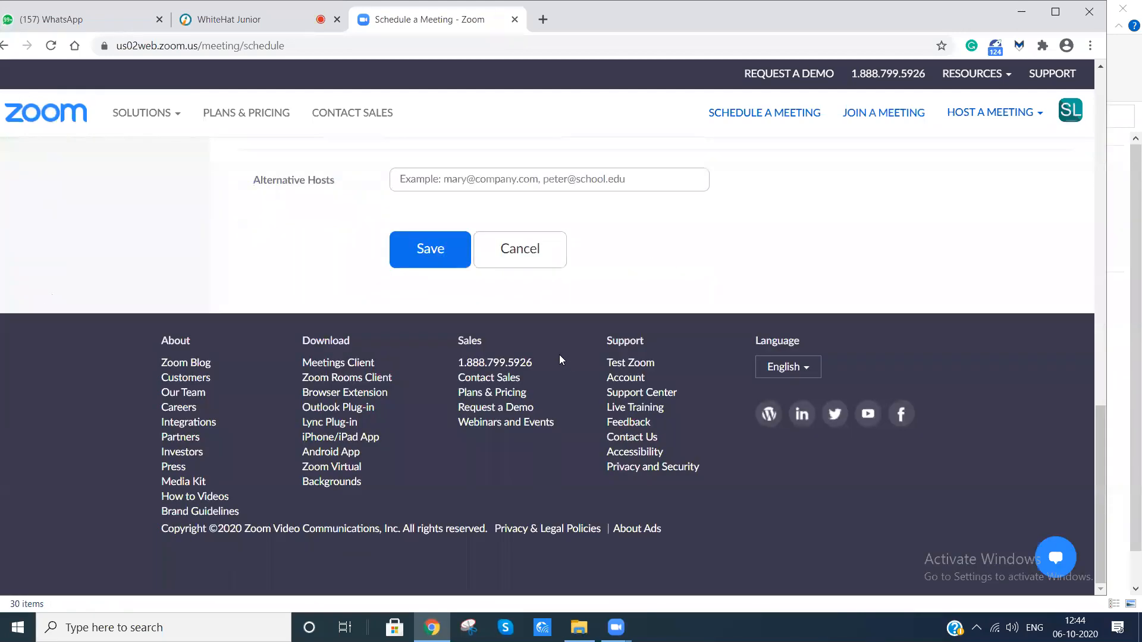
scroll(559, 356, up, 12)
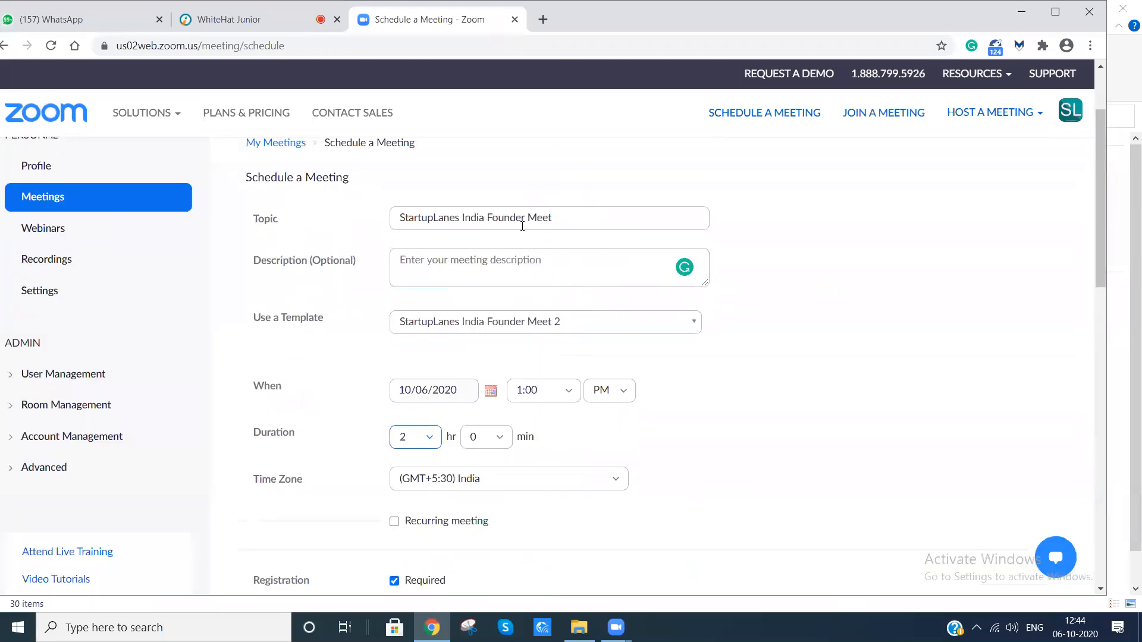
scroll(522, 405, down, 12)
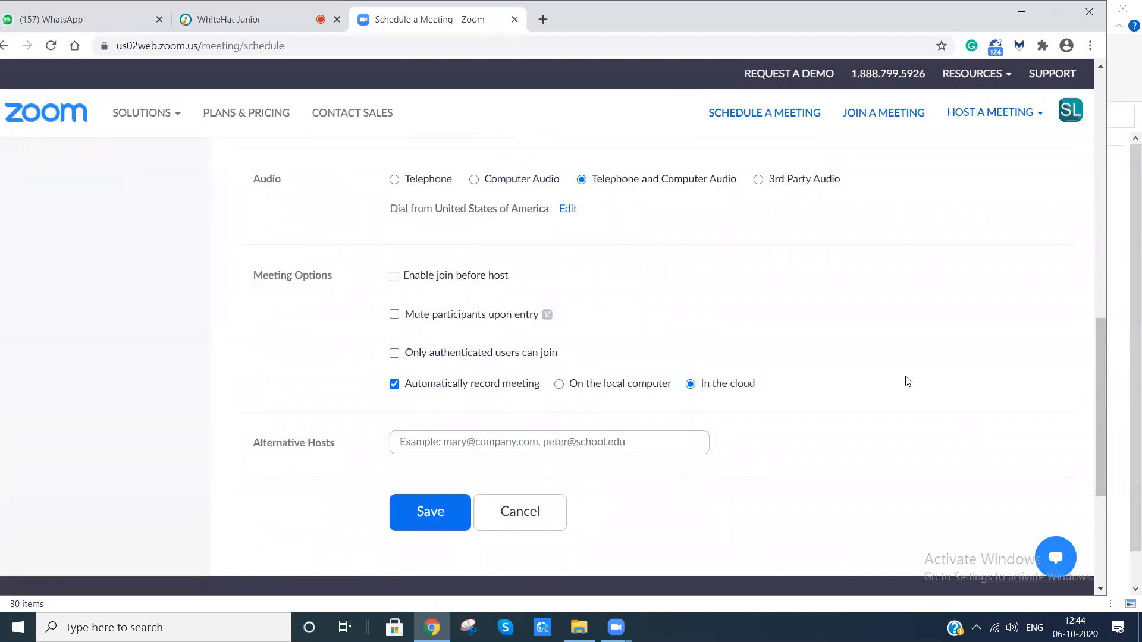
click(559, 519)
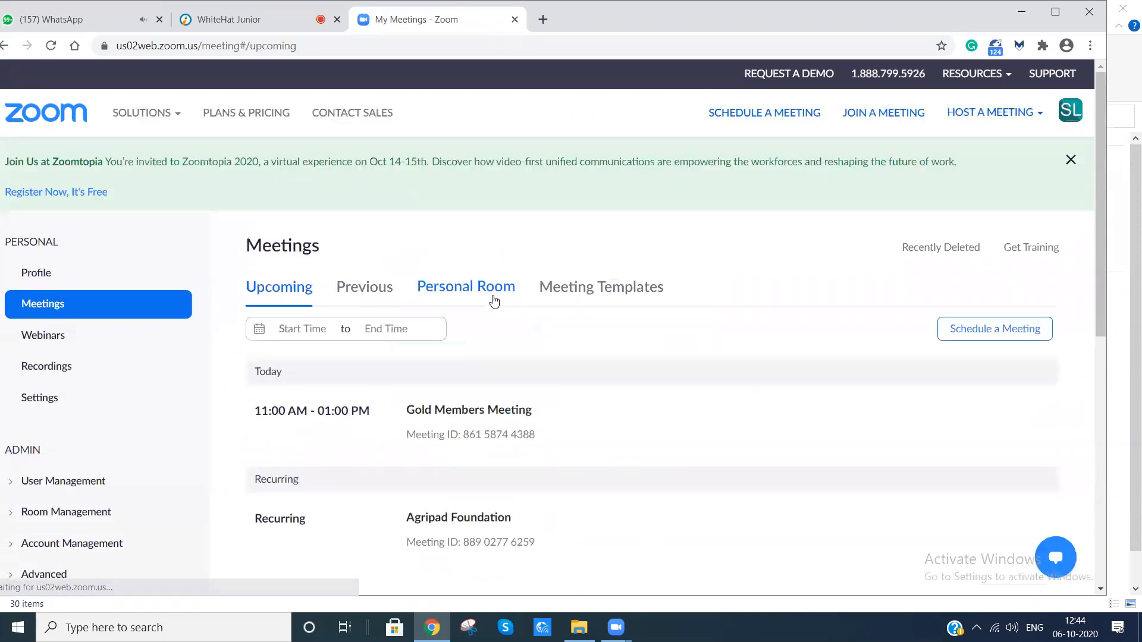
Open the upcoming Gold Members Meeting and examine its registration options, including host e-mails and closing registration after the meeting date.
scroll(510, 314, down, 2)
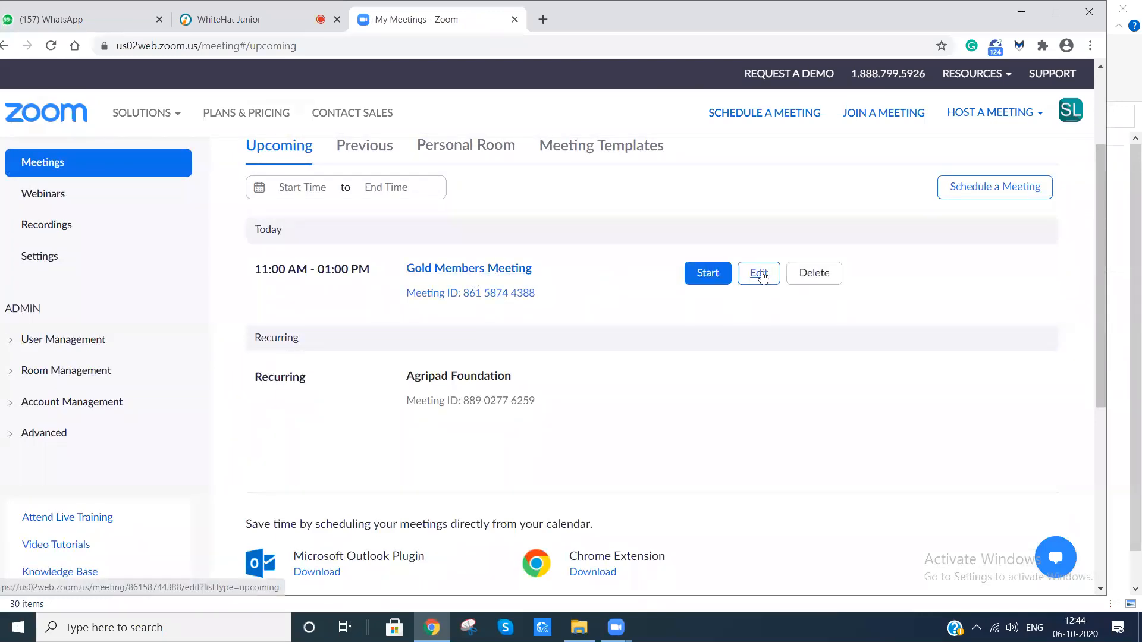
click(526, 270)
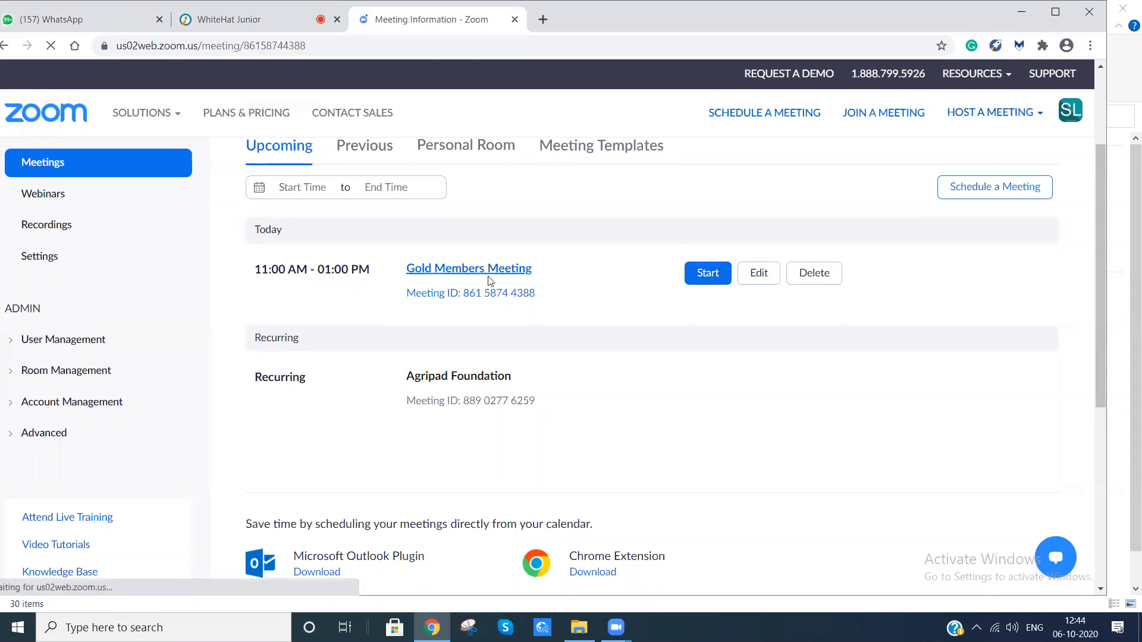
scroll(548, 354, down, 5)
scroll(547, 354, down, 8)
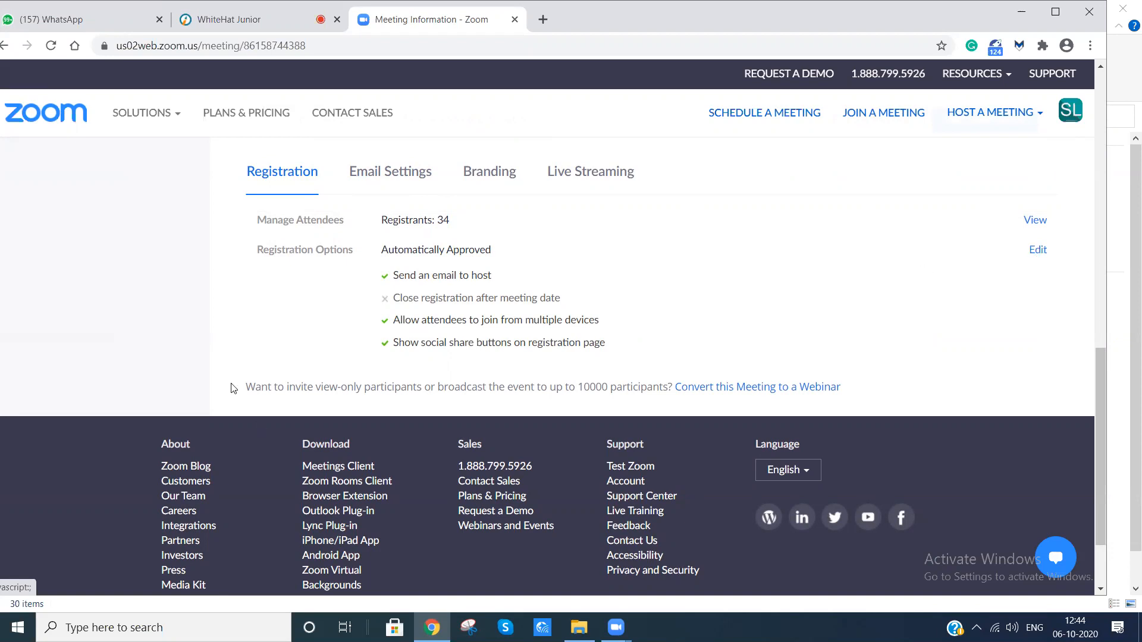
mouse_move(381, 275)
mouse_down()
mouse_move(490, 273)
mouse_move(549, 303)
mouse_move(390, 267)
mouse_up()
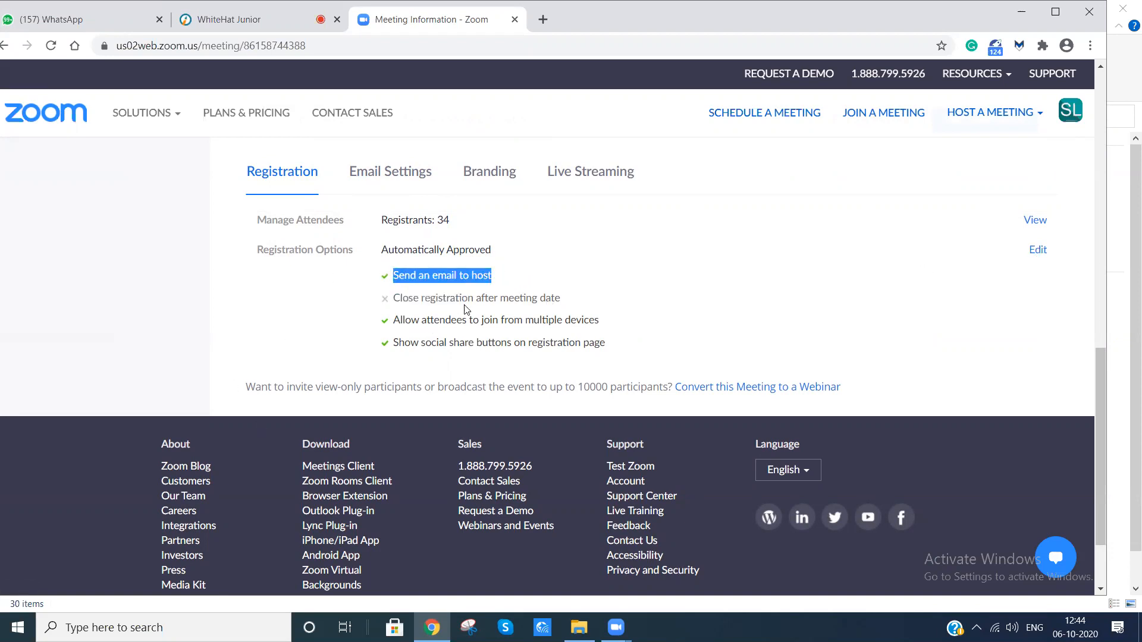
drag(571, 298, 394, 295)
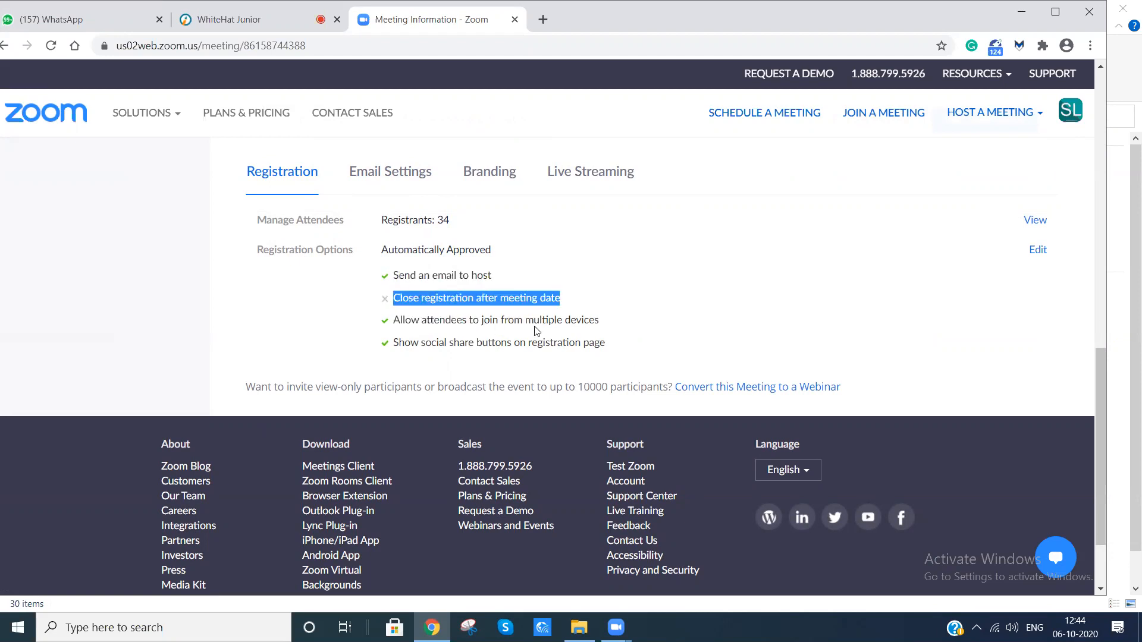
Check the registration options for joining from multiple devices and showing social share buttons.
drag(589, 324, 406, 306)
drag(628, 334, 617, 358)
click(756, 363)
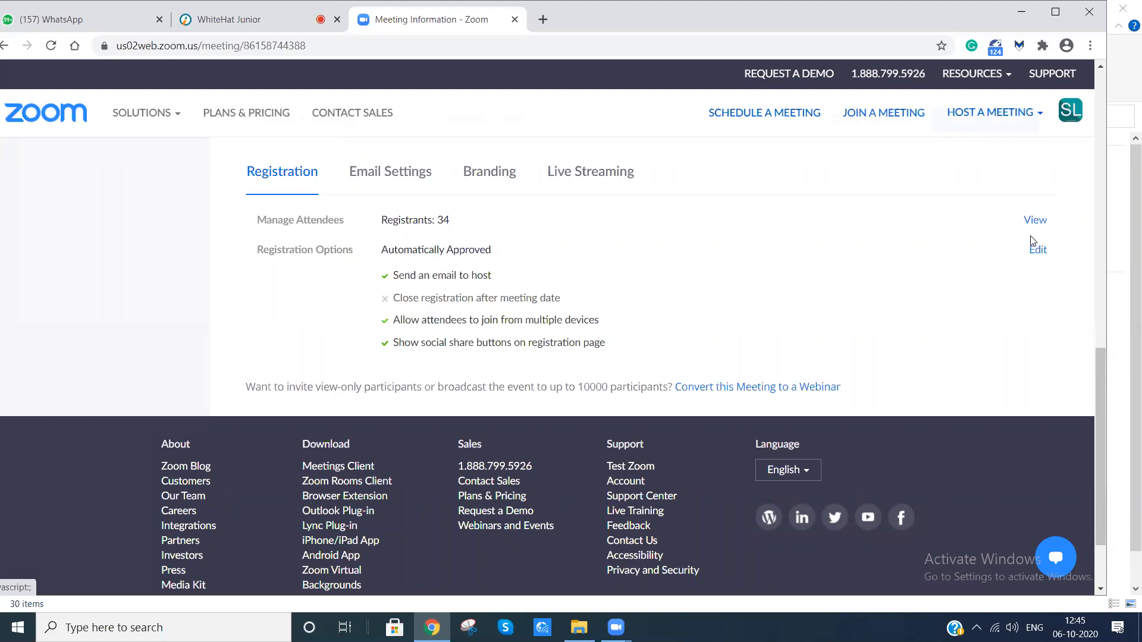
Open the registration options for editing, look over the approval settings, and bring up the registration questions.
scroll(1031, 236, up, 2)
scroll(1031, 237, down, 2)
click(1042, 257)
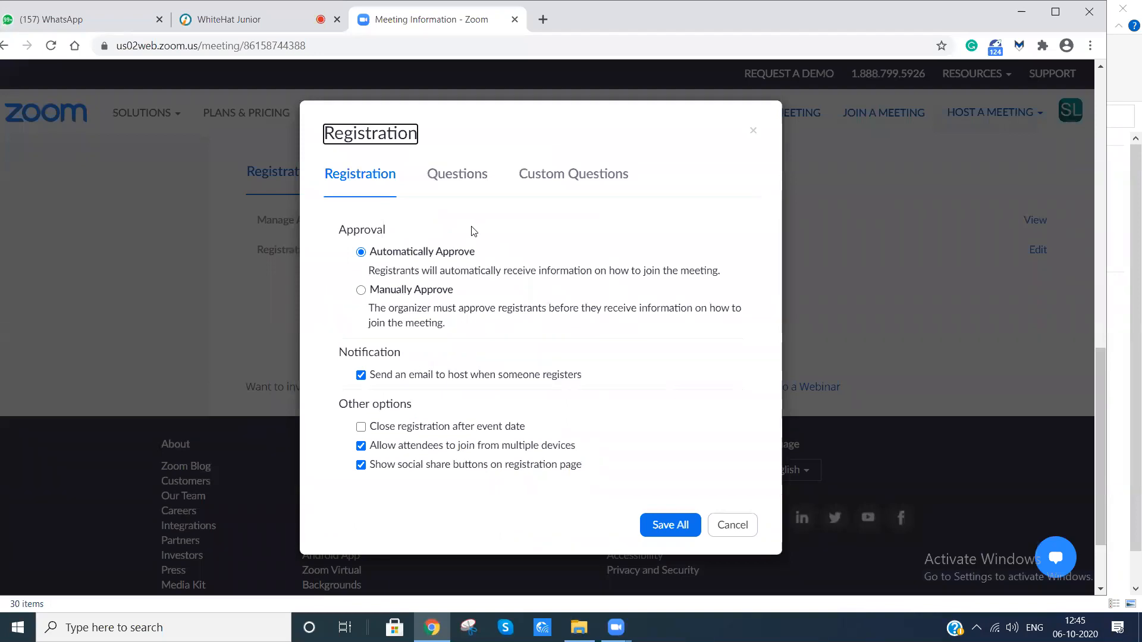
scroll(463, 237, down, 2)
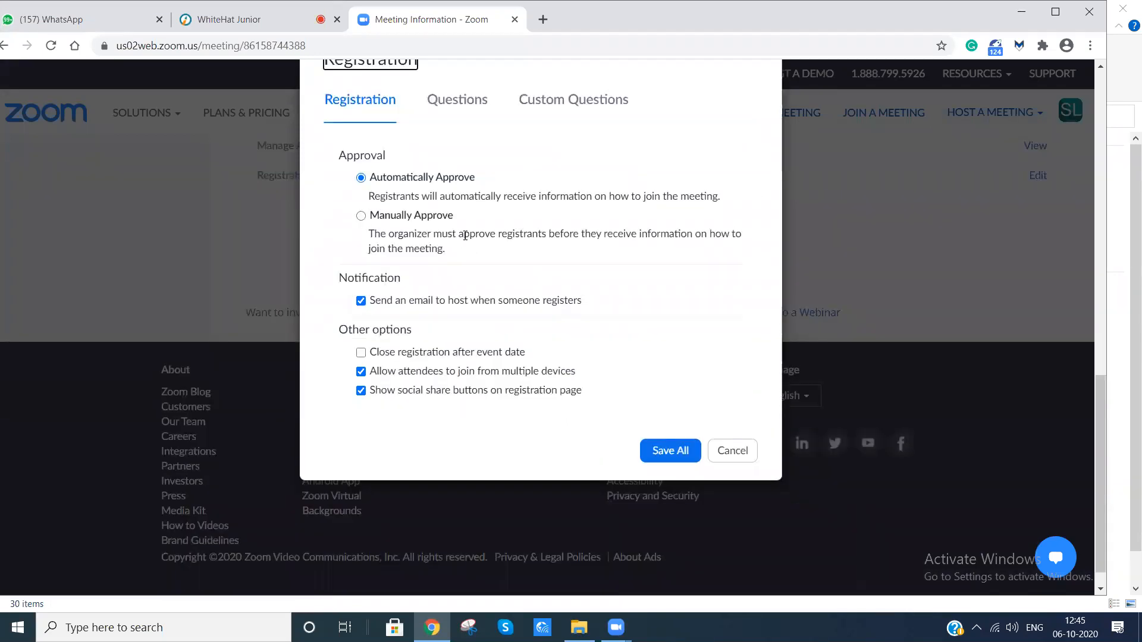
scroll(465, 236, up, 2)
click(463, 175)
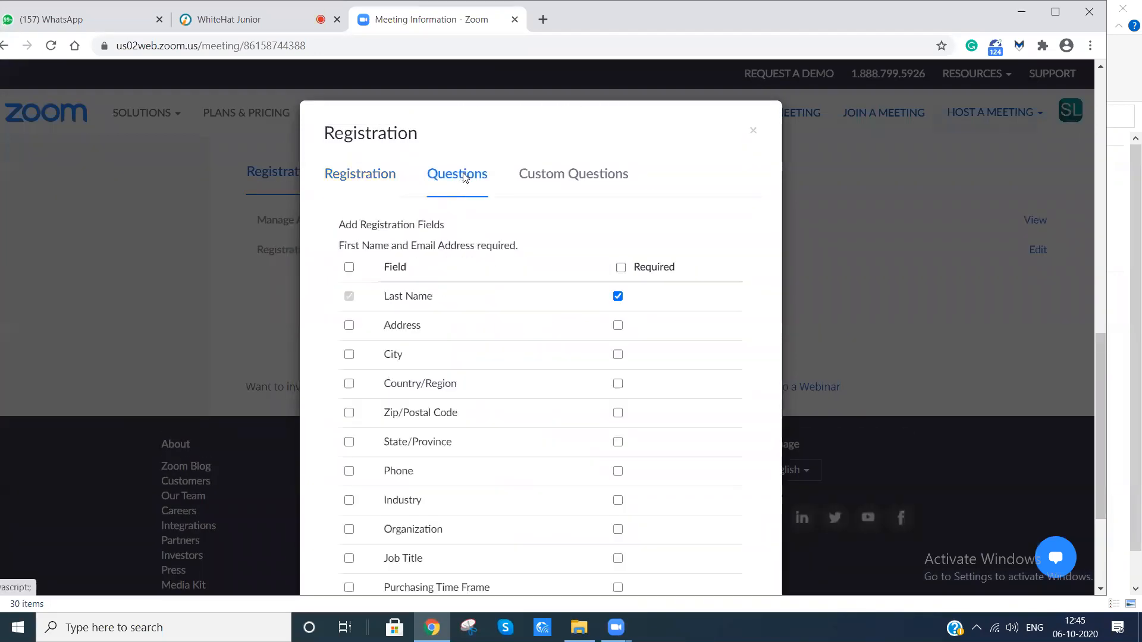
scroll(469, 327, down, 2)
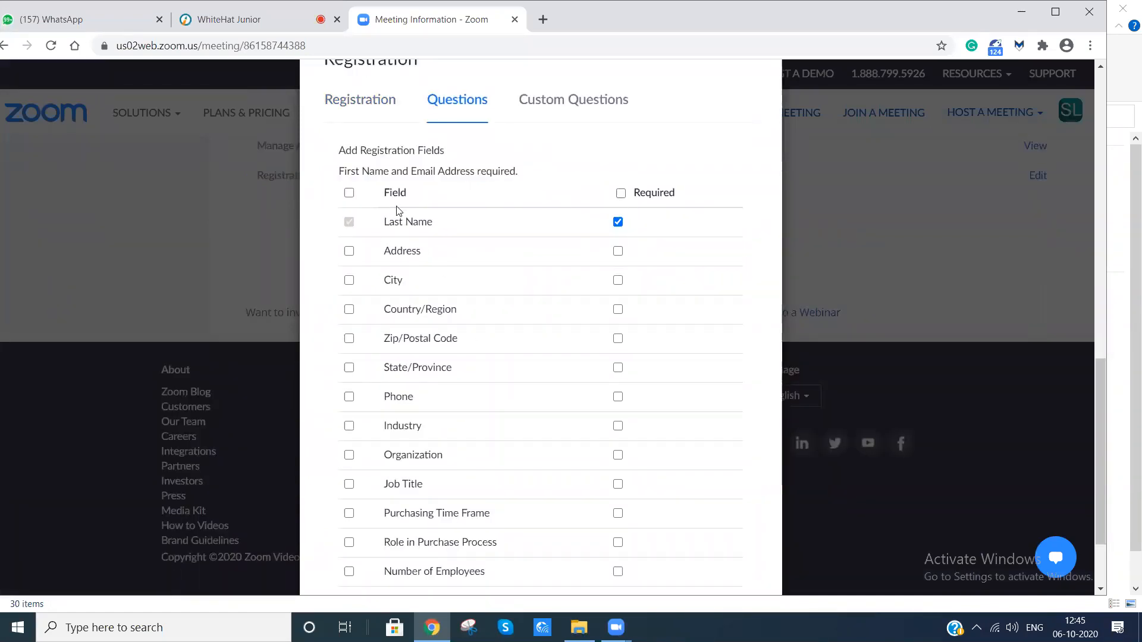
Try making every registration field required, and clear the selection of all fields.
click(621, 193)
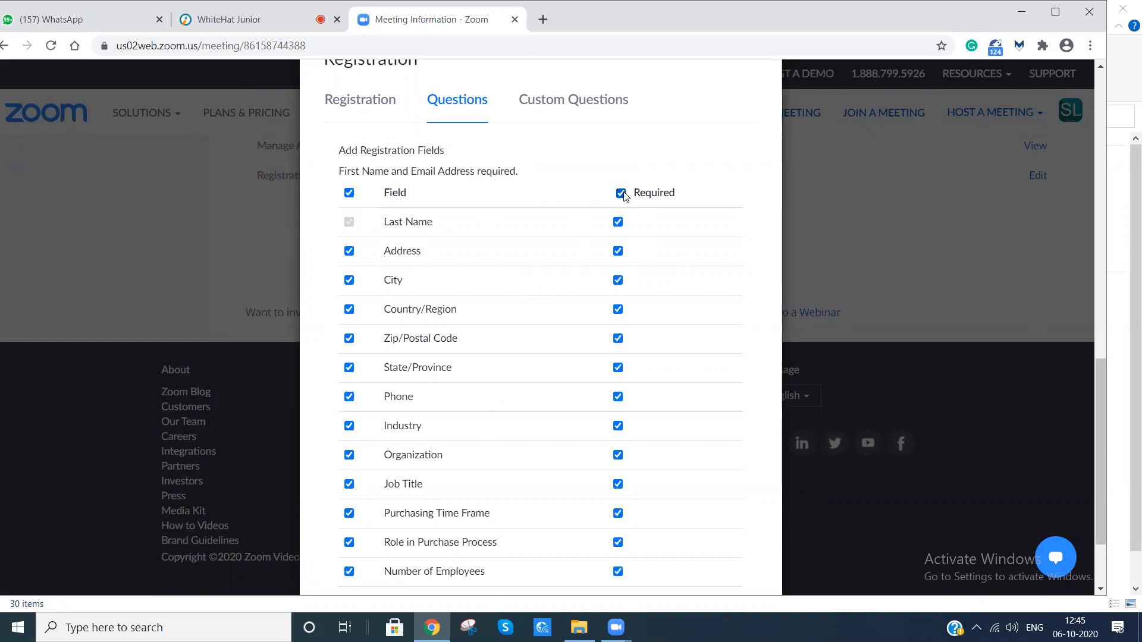
click(621, 193)
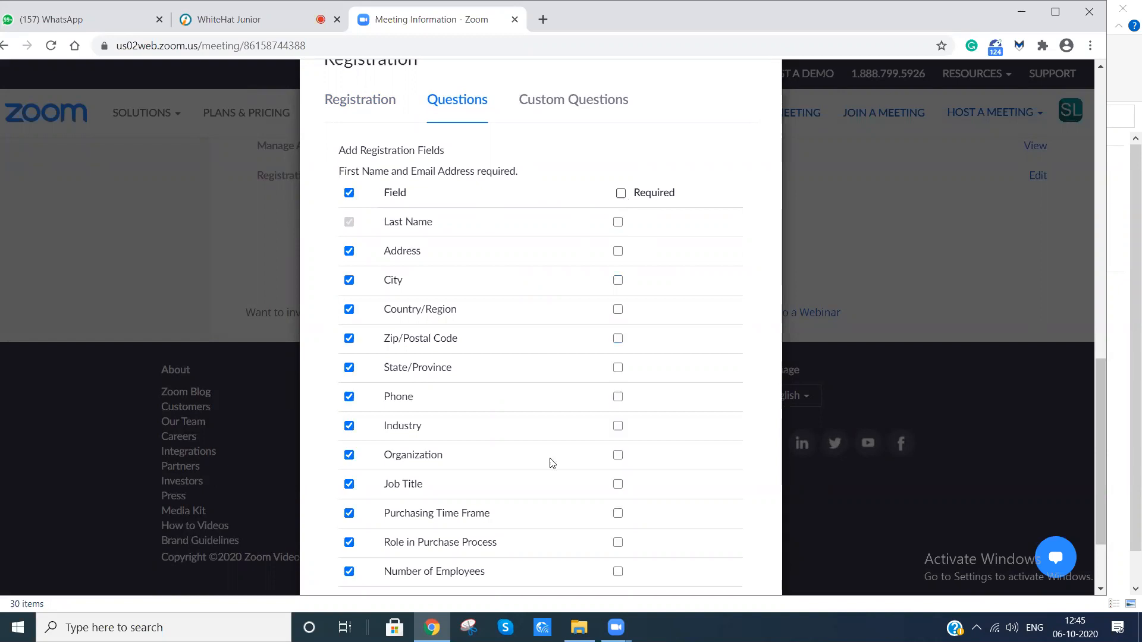
click(349, 253)
click(350, 252)
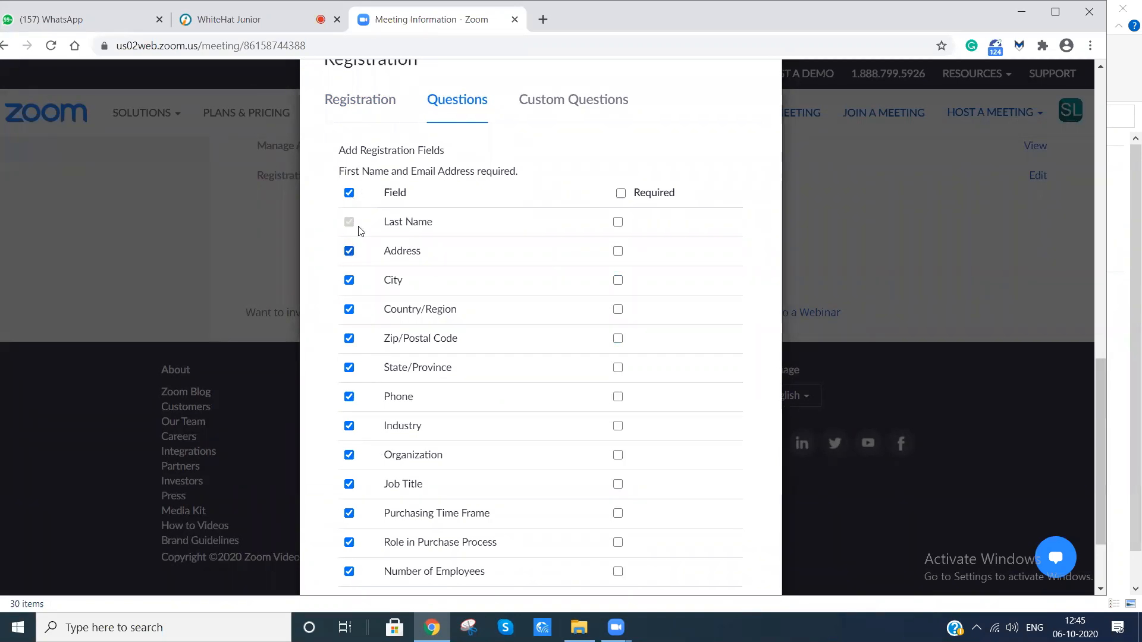
click(349, 193)
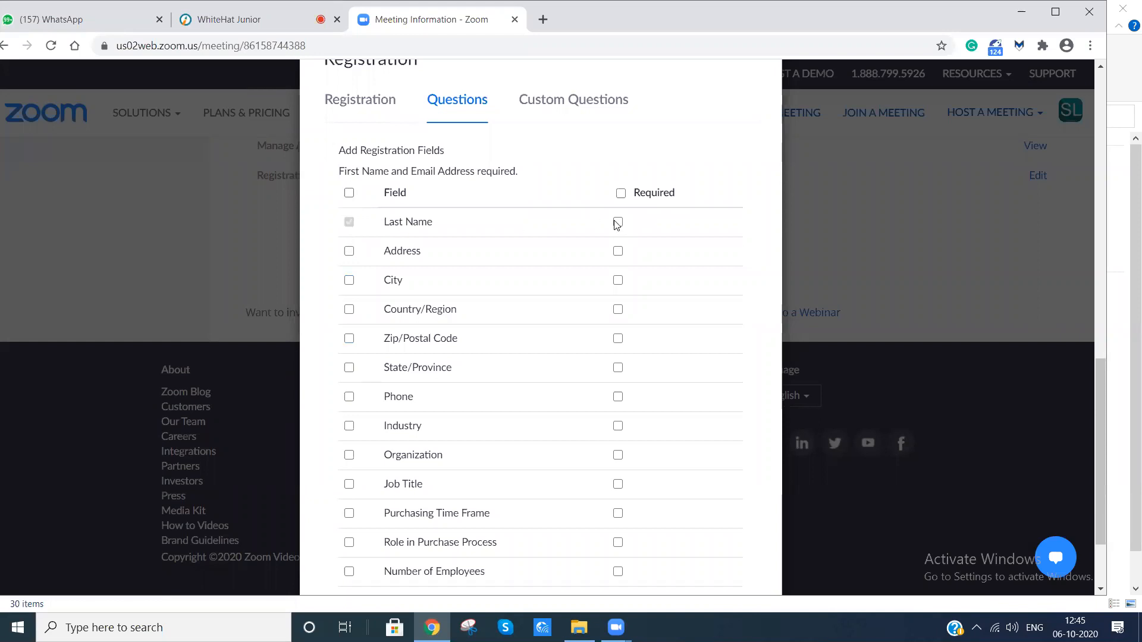
Make Last Name required and add City and Phone as required registration fields.
click(350, 280)
click(618, 280)
click(618, 396)
click(348, 397)
scroll(428, 449, down, 1)
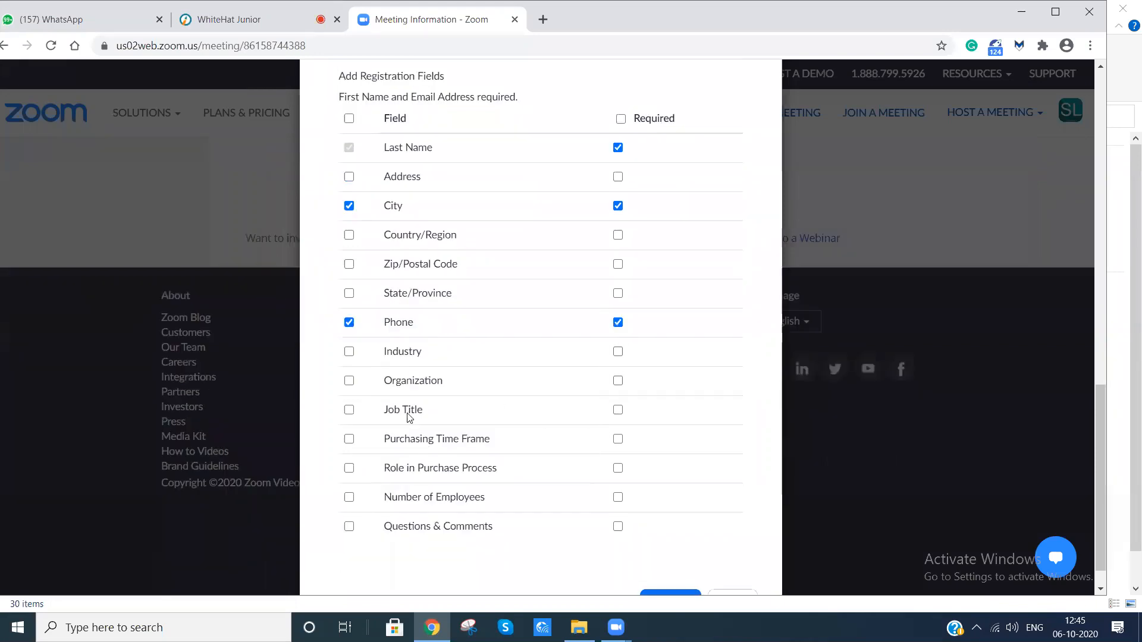
Add Industry, Organization and Job Title as required registration fields.
click(350, 353)
click(618, 354)
click(349, 383)
click(618, 380)
click(350, 410)
click(616, 411)
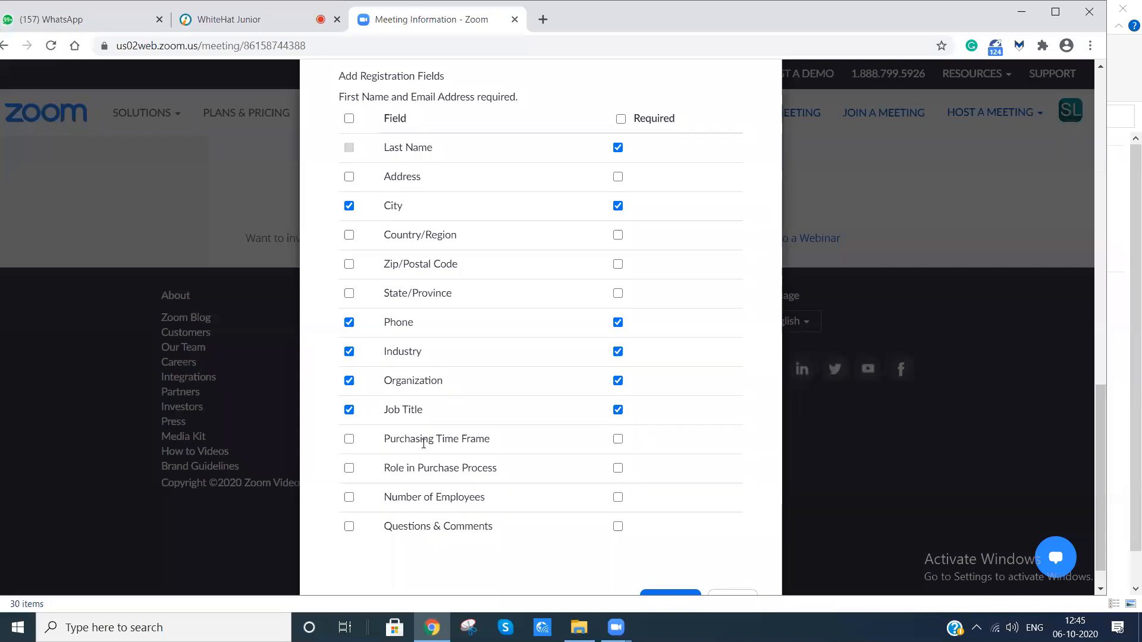
Include Number of Employees among the registration fields without making it required, and review the field list.
scroll(375, 454, down, 1)
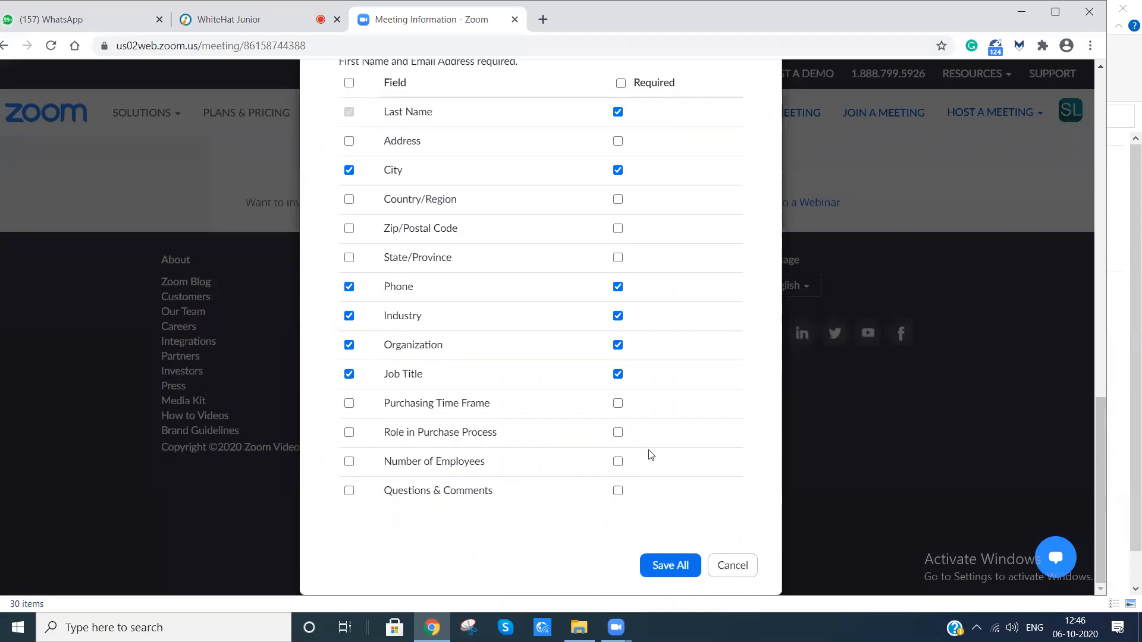
click(349, 462)
scroll(542, 493, up, 4)
scroll(542, 493, down, 4)
scroll(542, 498, up, 4)
Start a new custom registration question, compare the two answer types, and choose Short Answer.
click(563, 220)
click(416, 328)
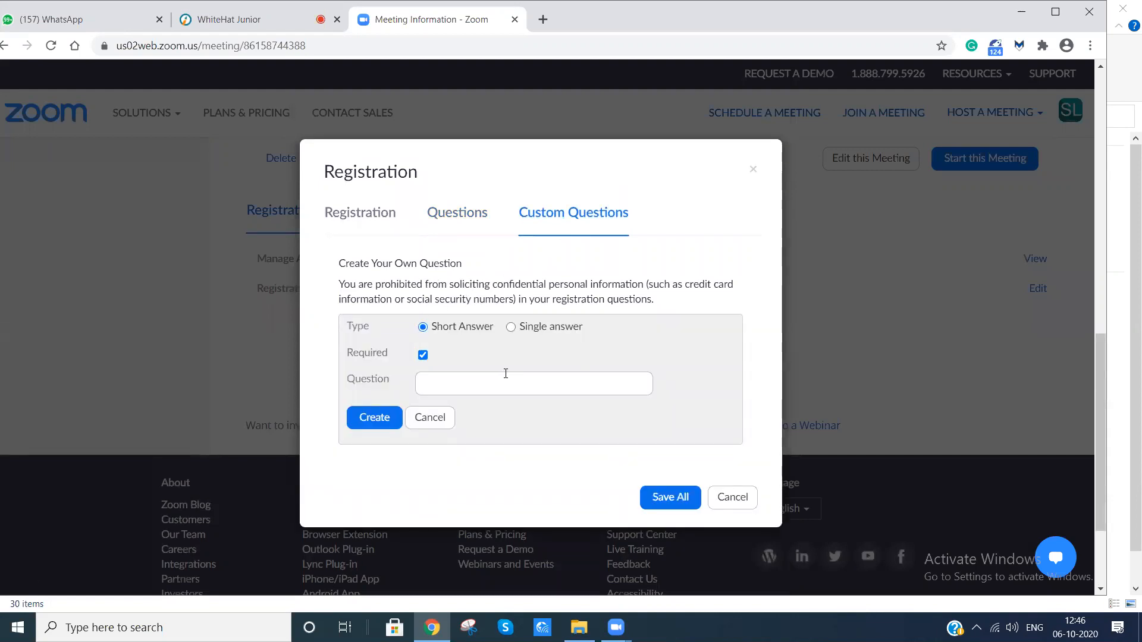
click(510, 380)
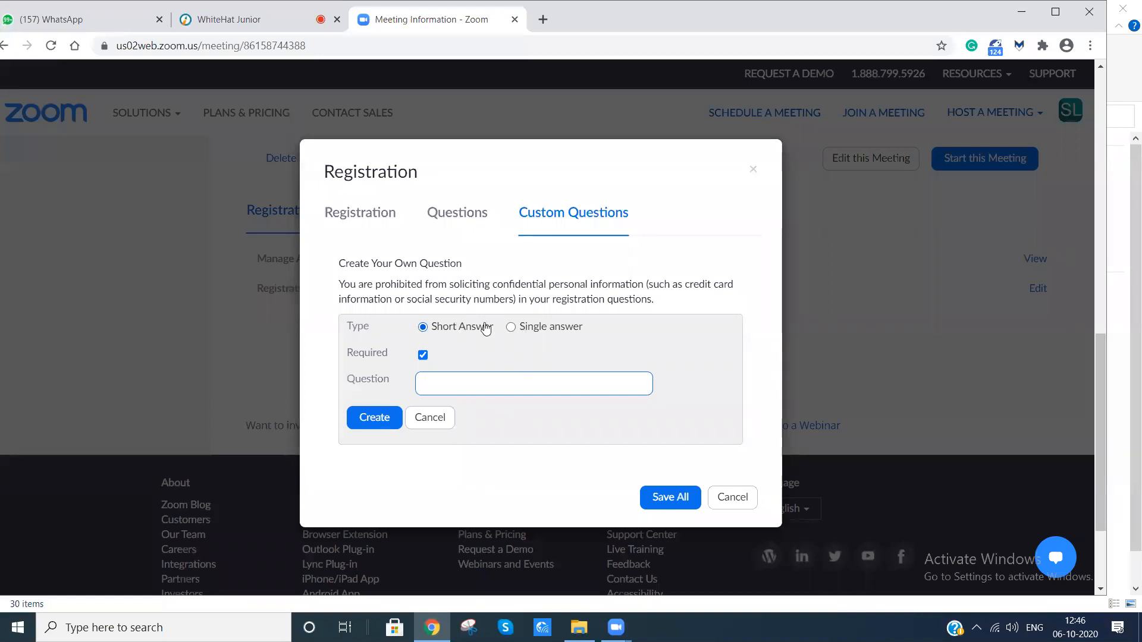
click(511, 327)
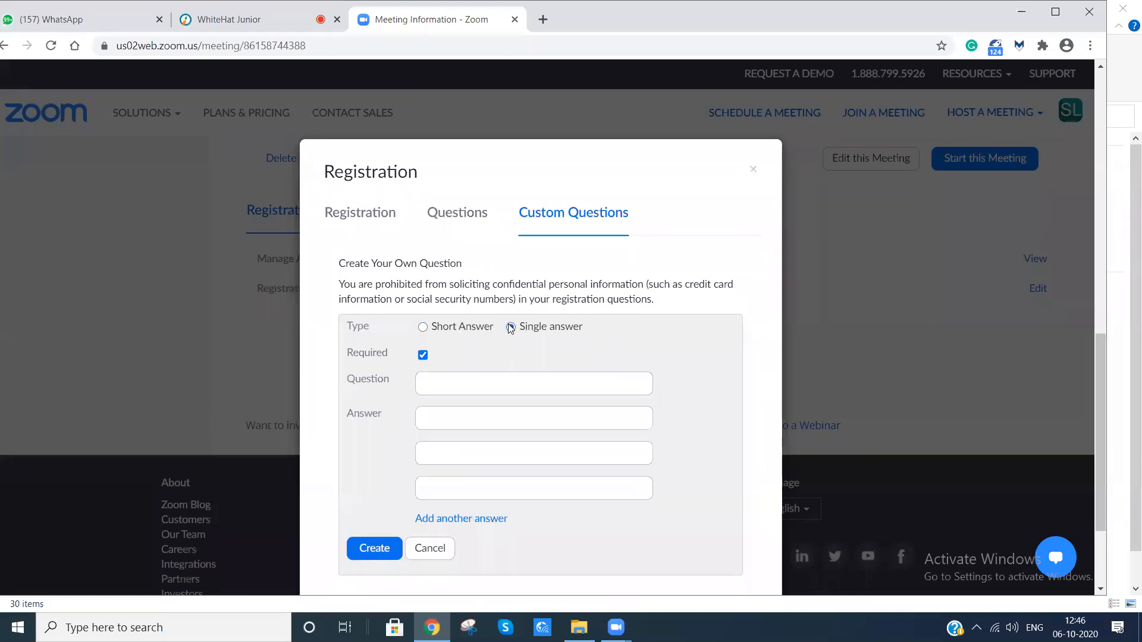
click(437, 327)
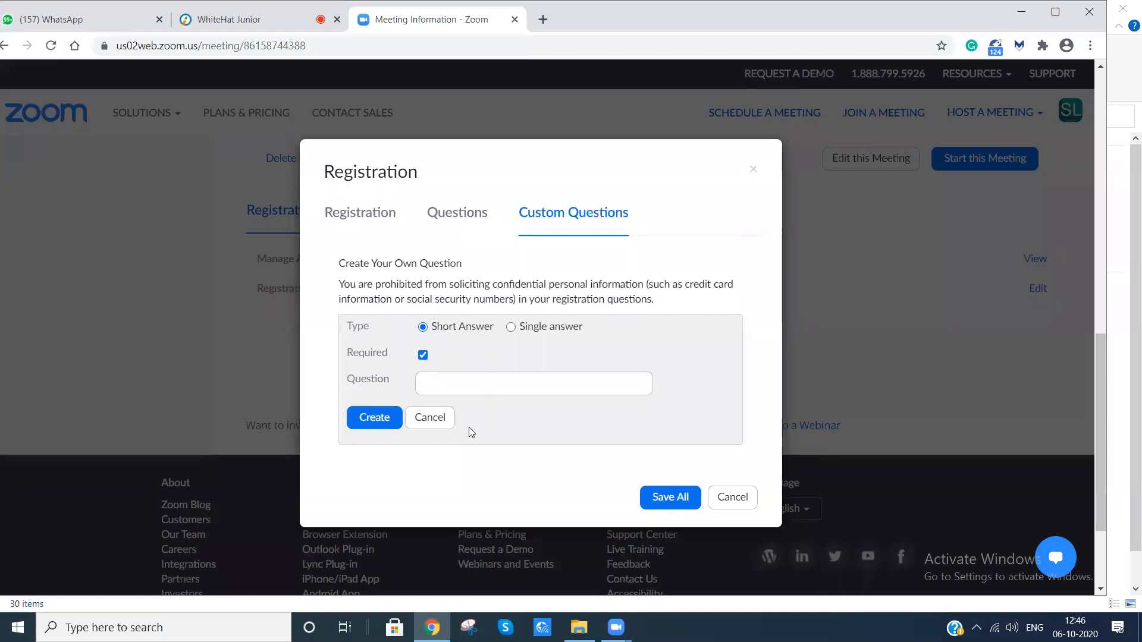
click(491, 391)
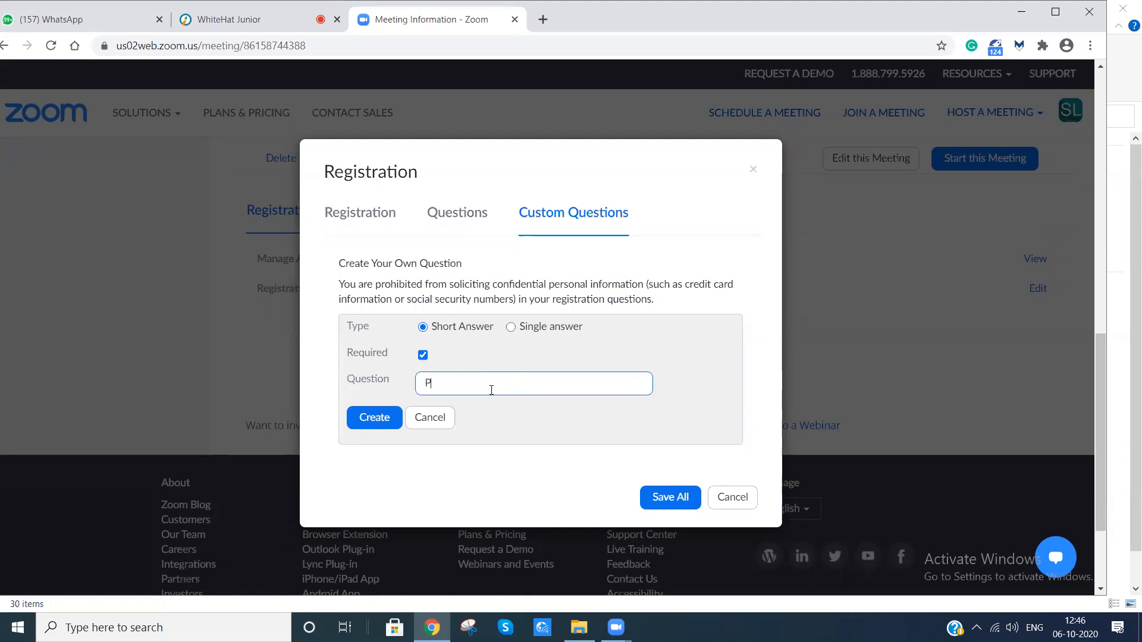
text(Provde you)
key(BackSpace)
key(BackSpace)
key(BackSpace)
key(BackSpace)
key(BackSpace)
key(BackSpace)
key(BackSpace)
key(BackSpace)
Create the required question "Feedback of last meeting (Good/Bad/Neutral)" and save all registration settings.
text(Feedback of last meeting (Good/Bad)
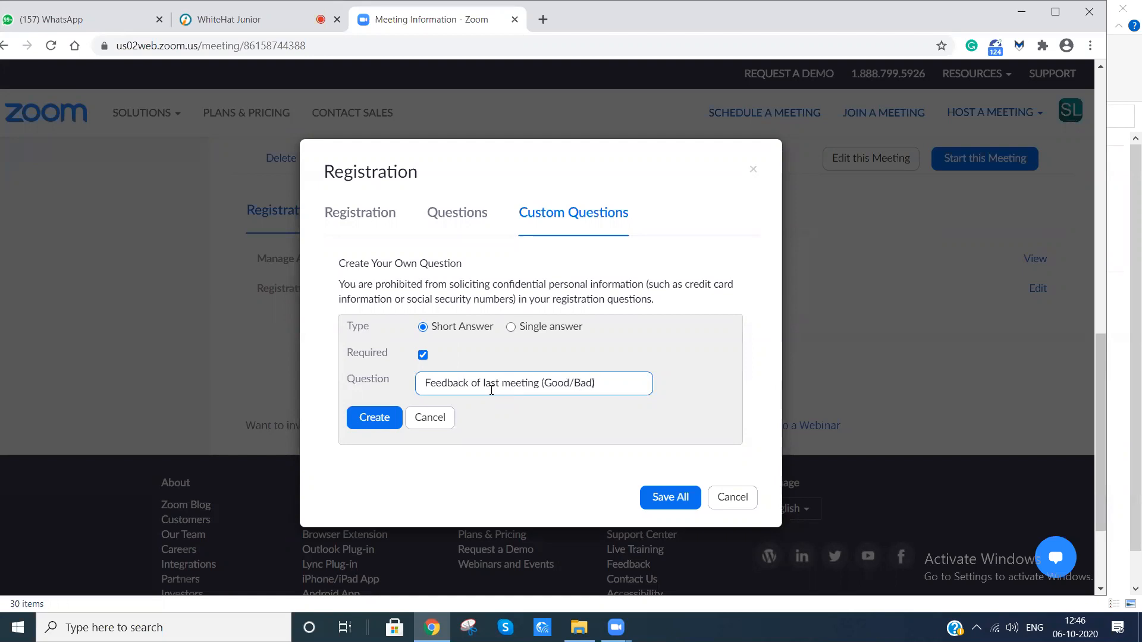
text(Neutral)
click(370, 417)
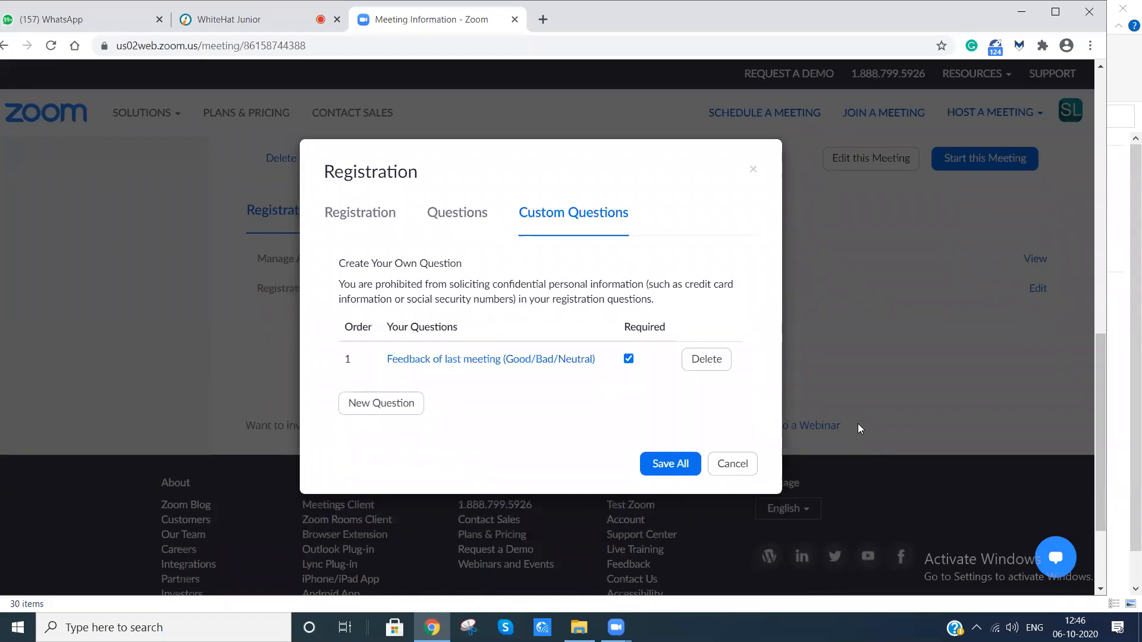
click(680, 470)
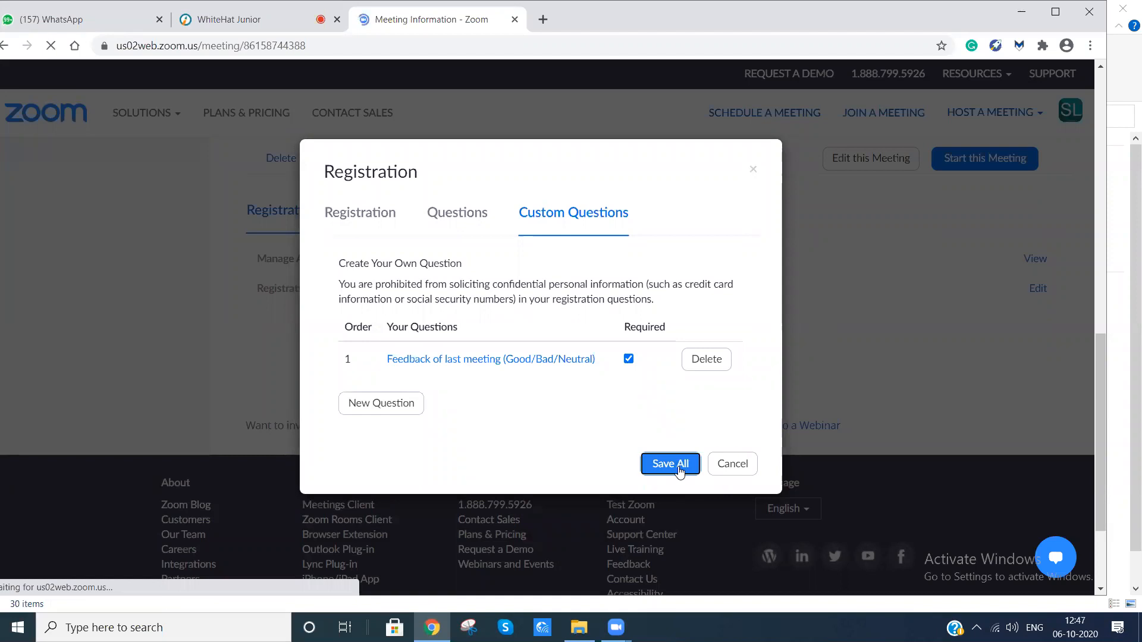
Check the number of registrants shown for managing the meeting's attendees.
scroll(662, 476, down, 10)
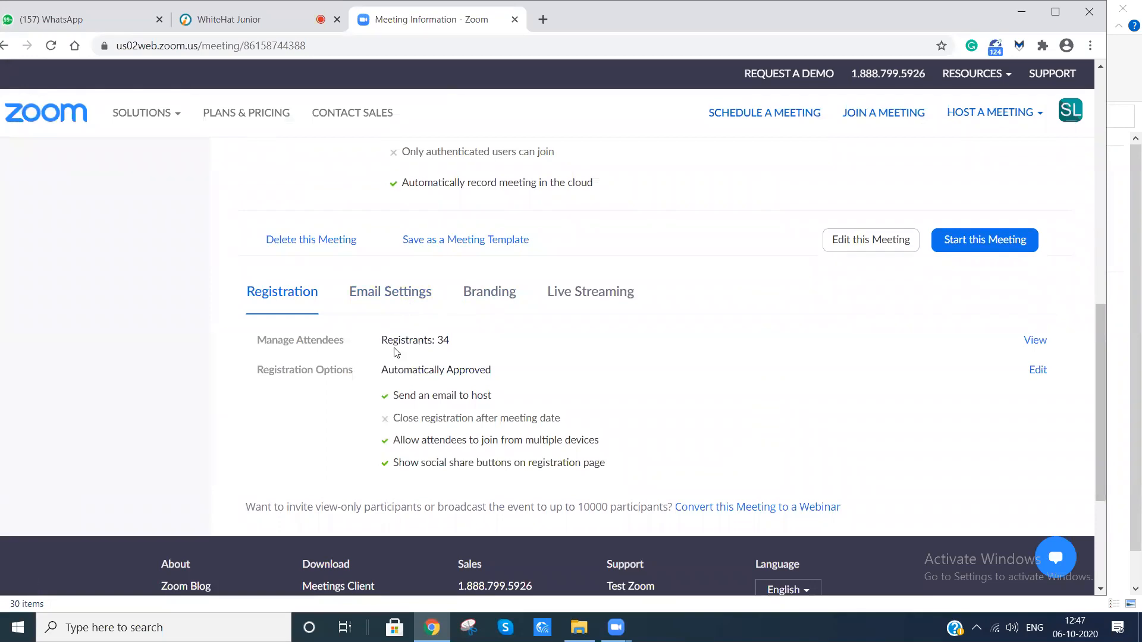
drag(274, 338, 535, 334)
click(535, 333)
double_click(502, 330)
click(65, 162)
mouse_move(143, 115)
drag(332, 355, 467, 330)
click(467, 343)
drag(384, 337, 431, 340)
click(479, 347)
click(479, 348)
triple_click(442, 348)
click(464, 353)
Maximize the browser window and point out the registrant count again.
key(super+Up)
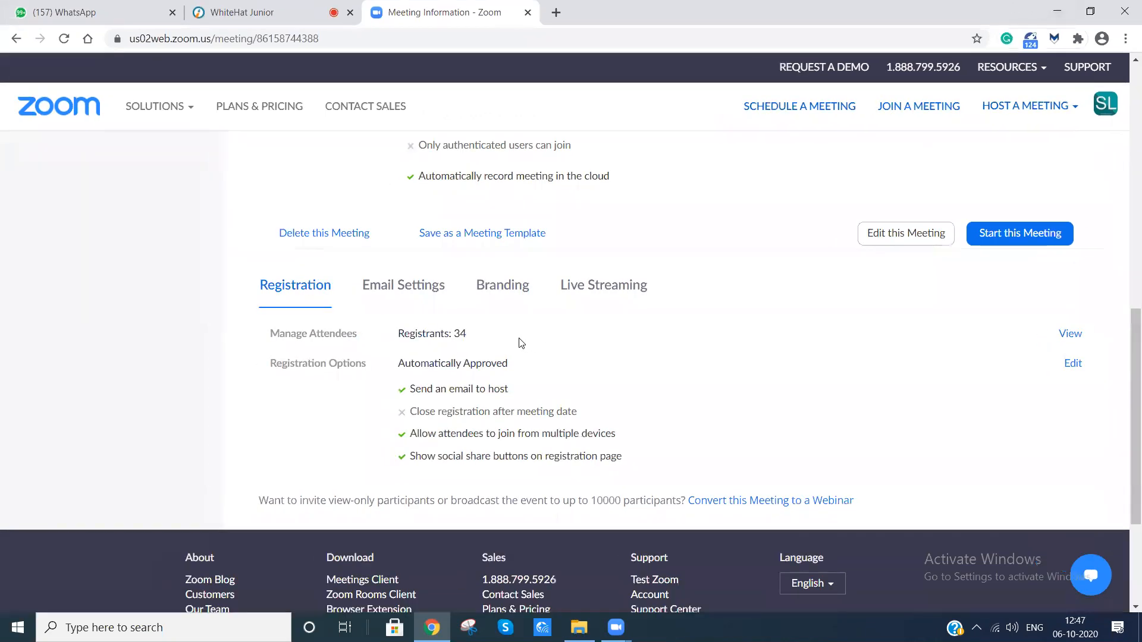
double_click(456, 333)
click(493, 342)
drag(471, 339, 353, 337)
click(491, 356)
drag(492, 356, 492, 341)
click(492, 340)
double_click(457, 339)
click(471, 344)
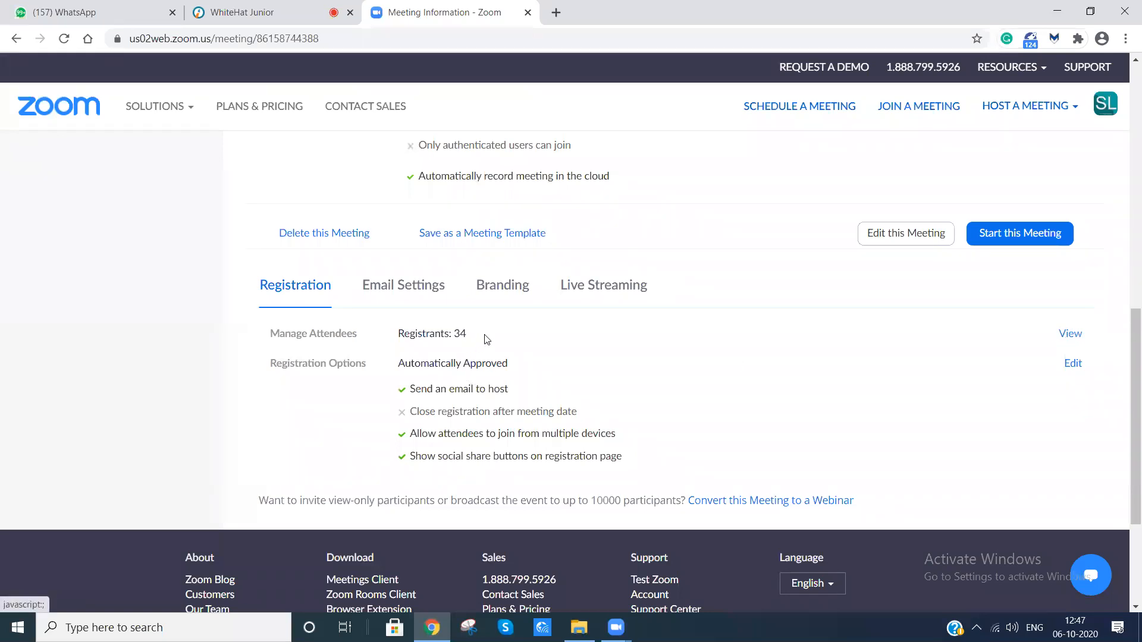
Open the registrants list, select everyone on its first page to review the cancel and resend-confirmation options, and close the list.
click(1070, 334)
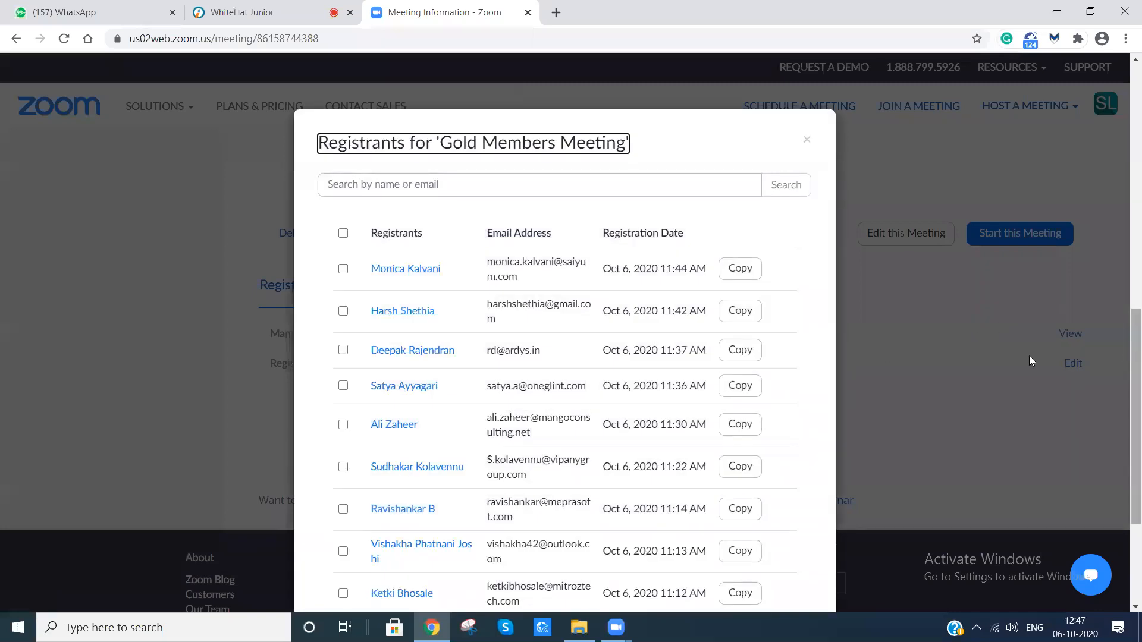
scroll(437, 333, down, 2)
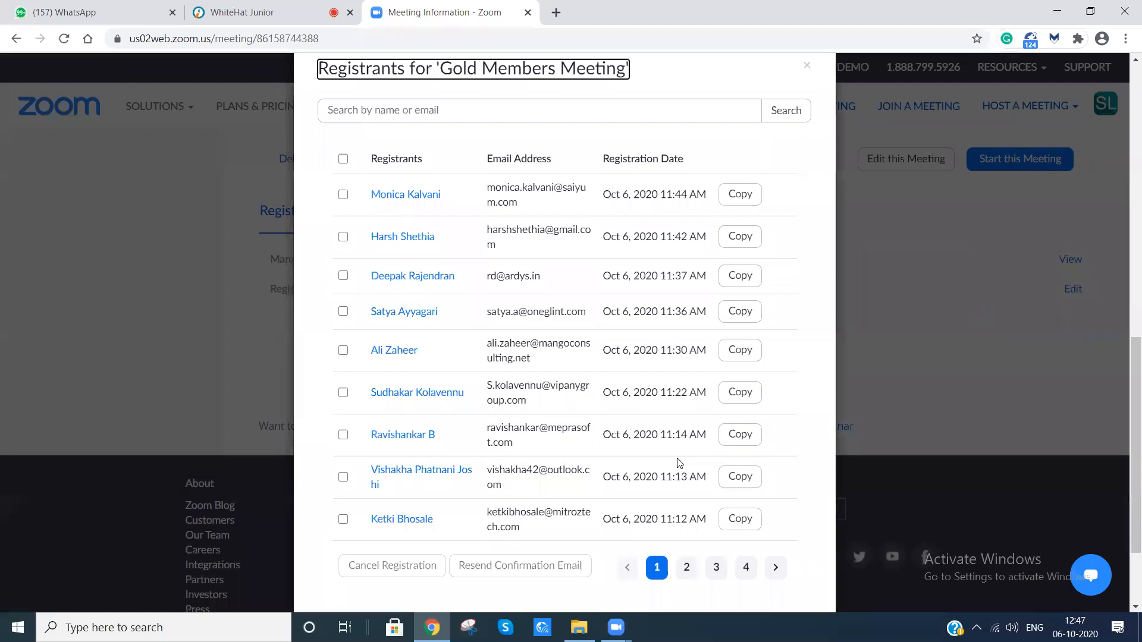
scroll(391, 211, up, 1)
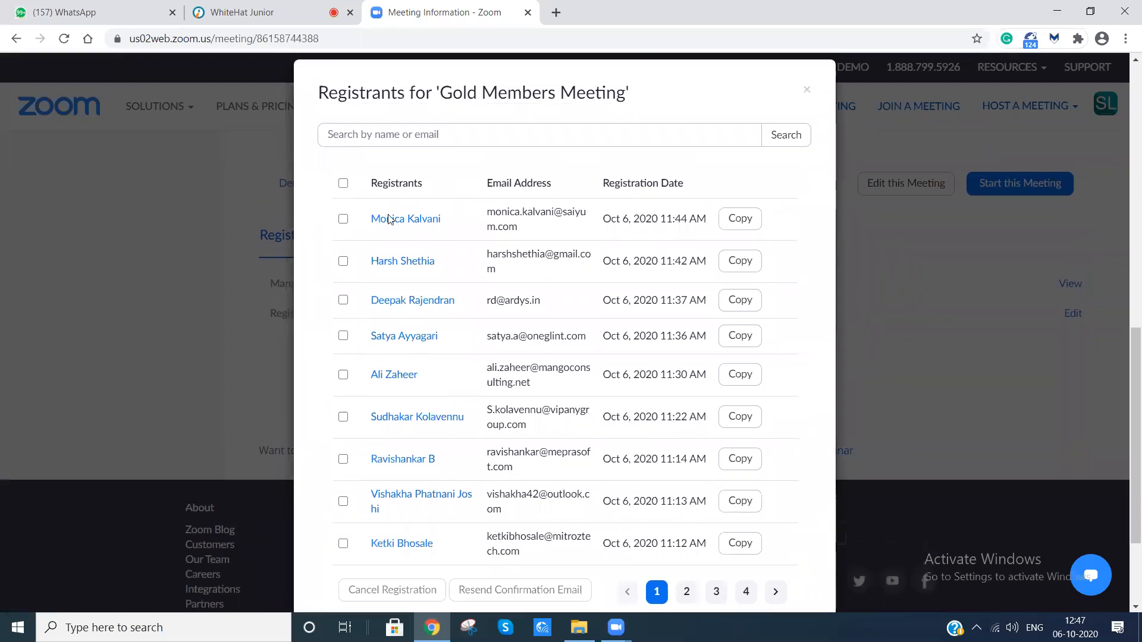
scroll(475, 357, down, 3)
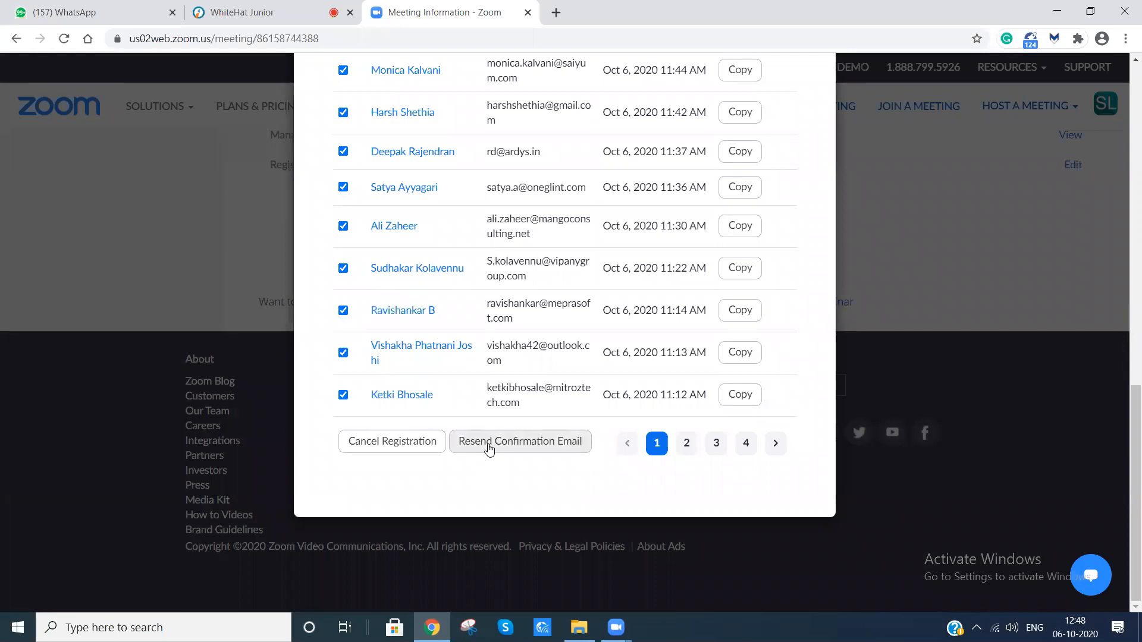
scroll(489, 449, up, 1)
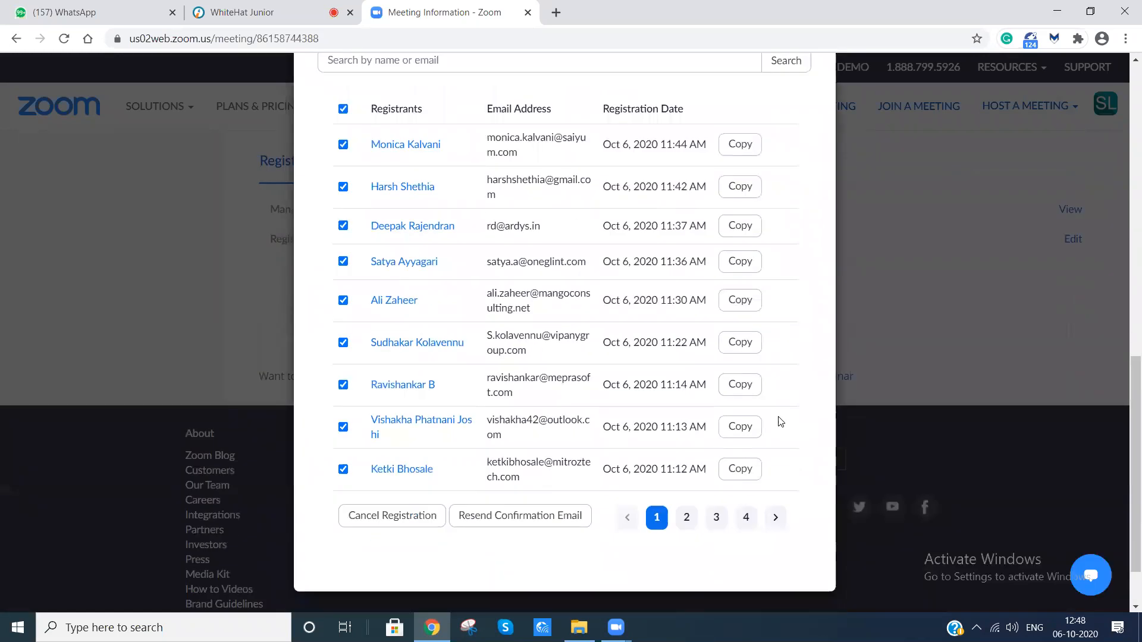
scroll(795, 173, up, 2)
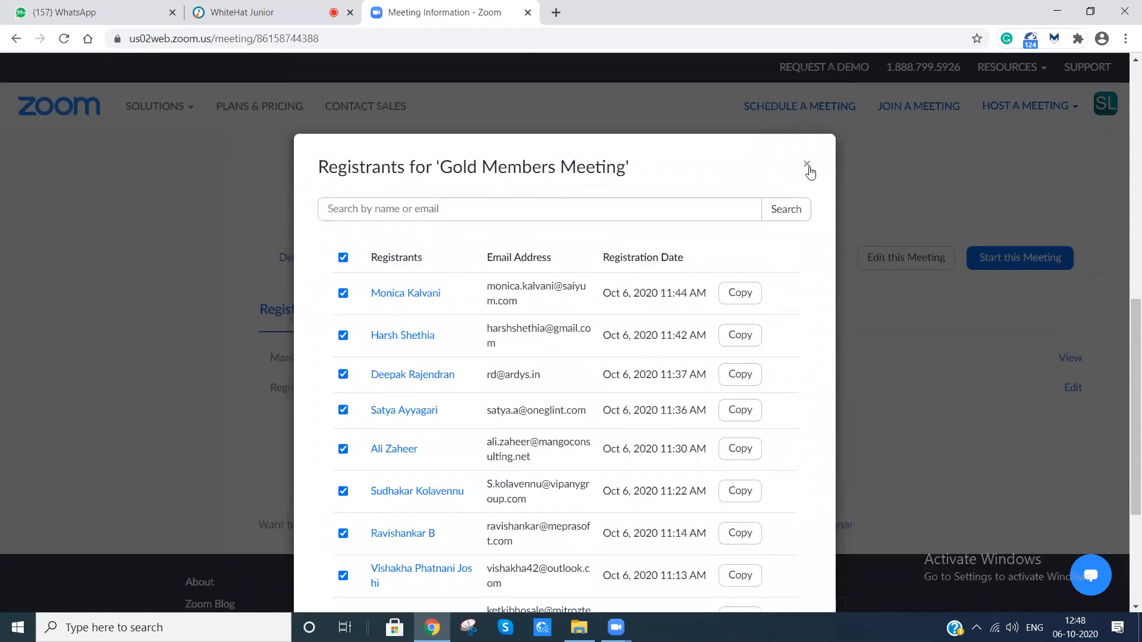
click(807, 165)
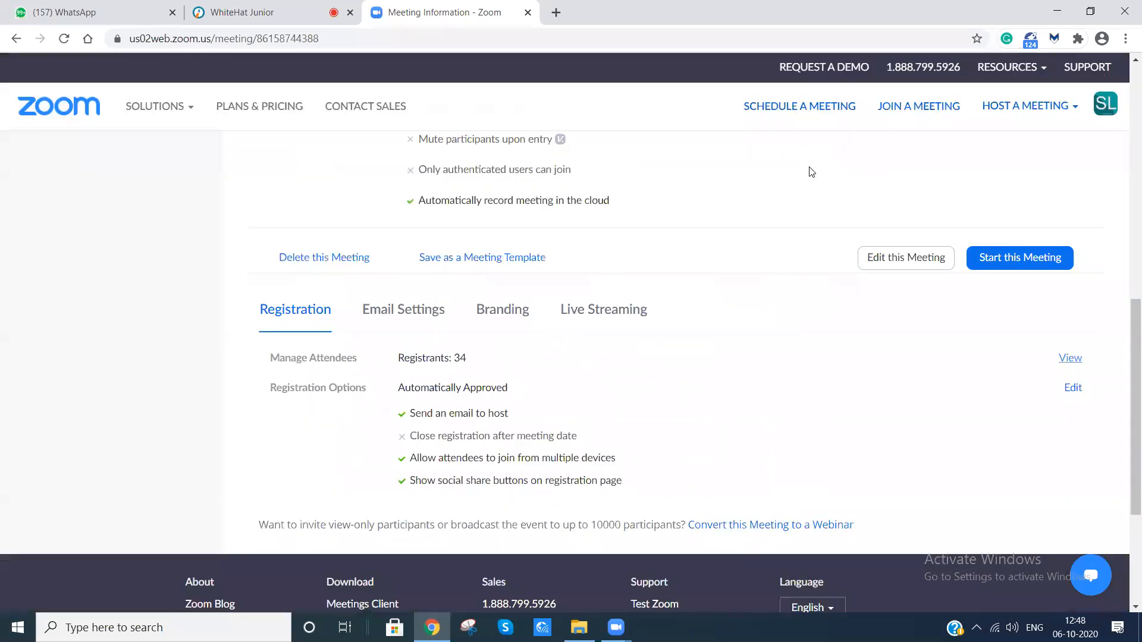
Look over the Gold Members Meeting details, from topic and time to the meeting options.
scroll(676, 401, up, 10)
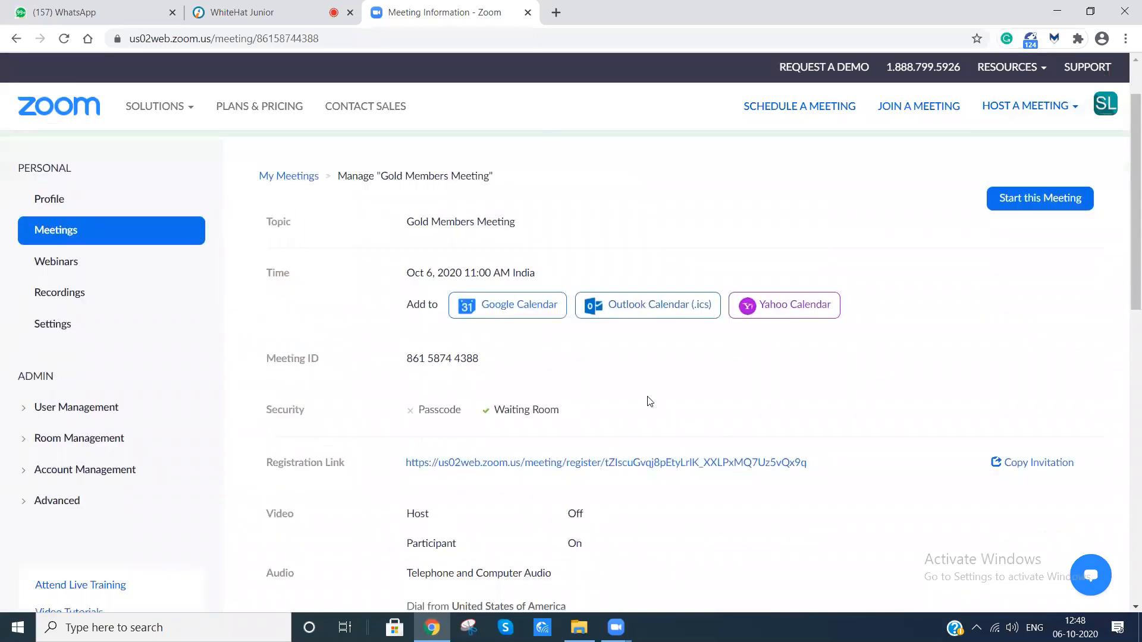
scroll(331, 446, down, 10)
scroll(344, 443, up, 3)
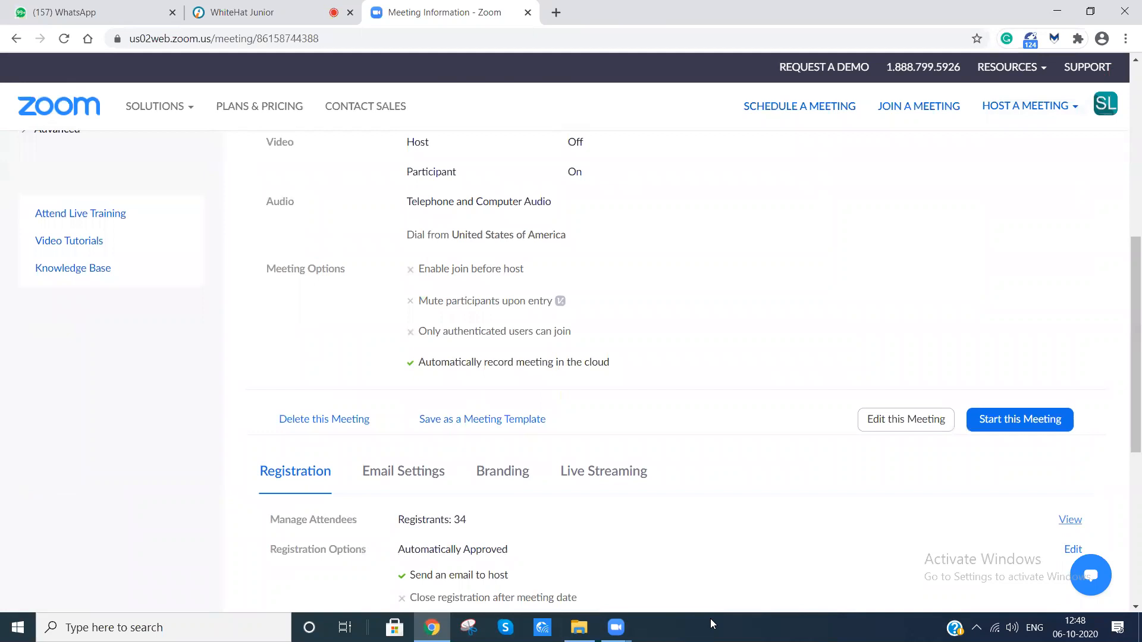
Open the account's recordings and look through the list of cloud recordings.
scroll(676, 357, up, 6)
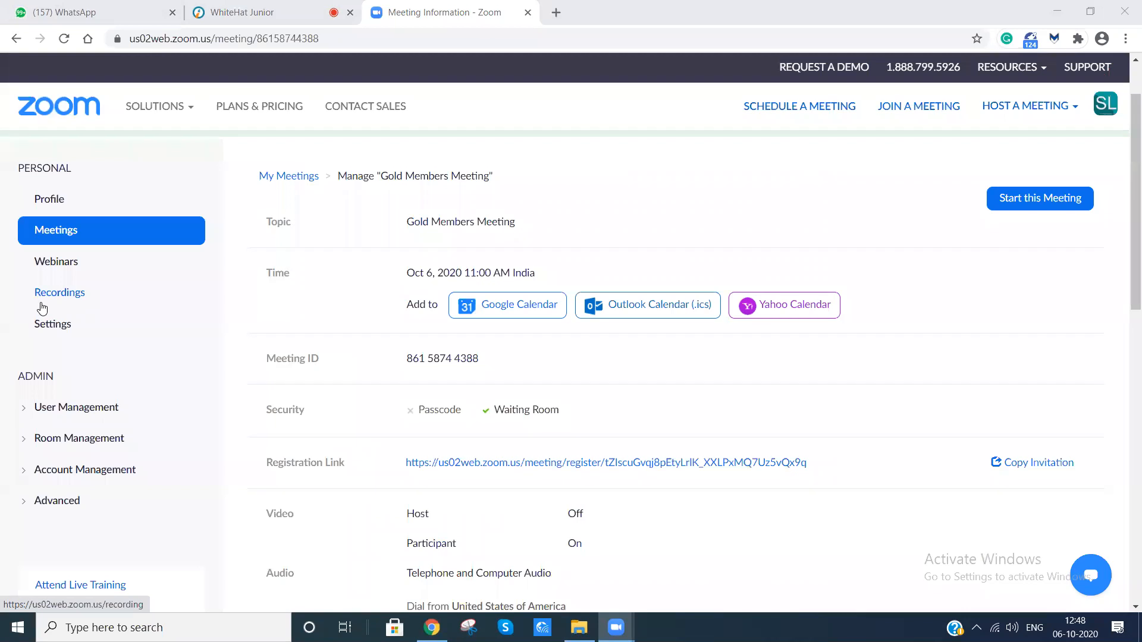
click(64, 292)
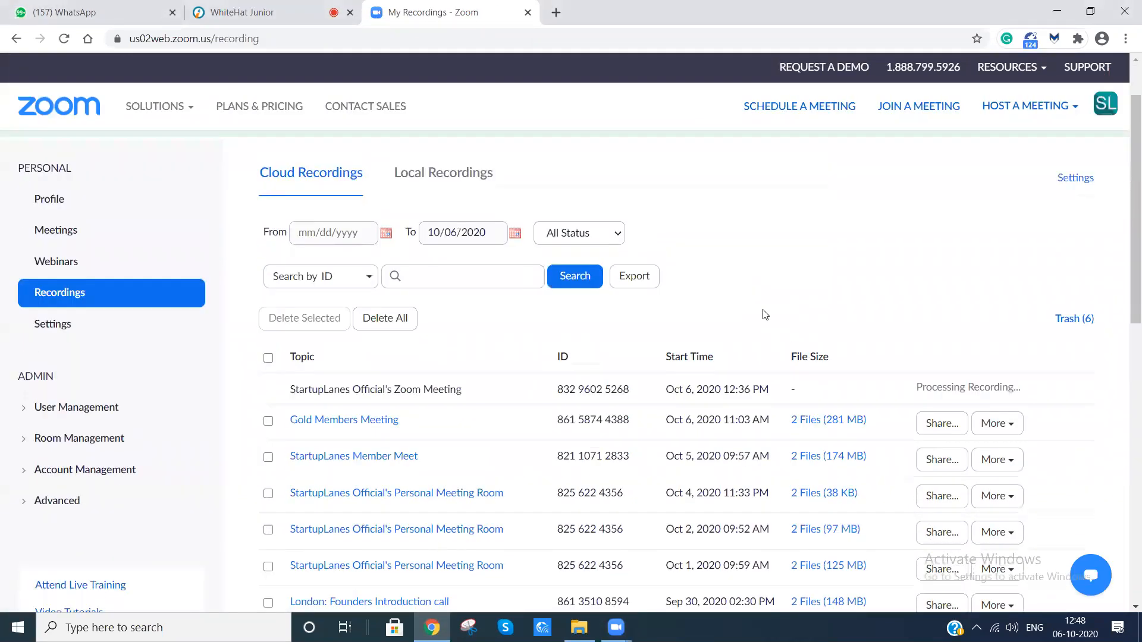
scroll(765, 315, down, 9)
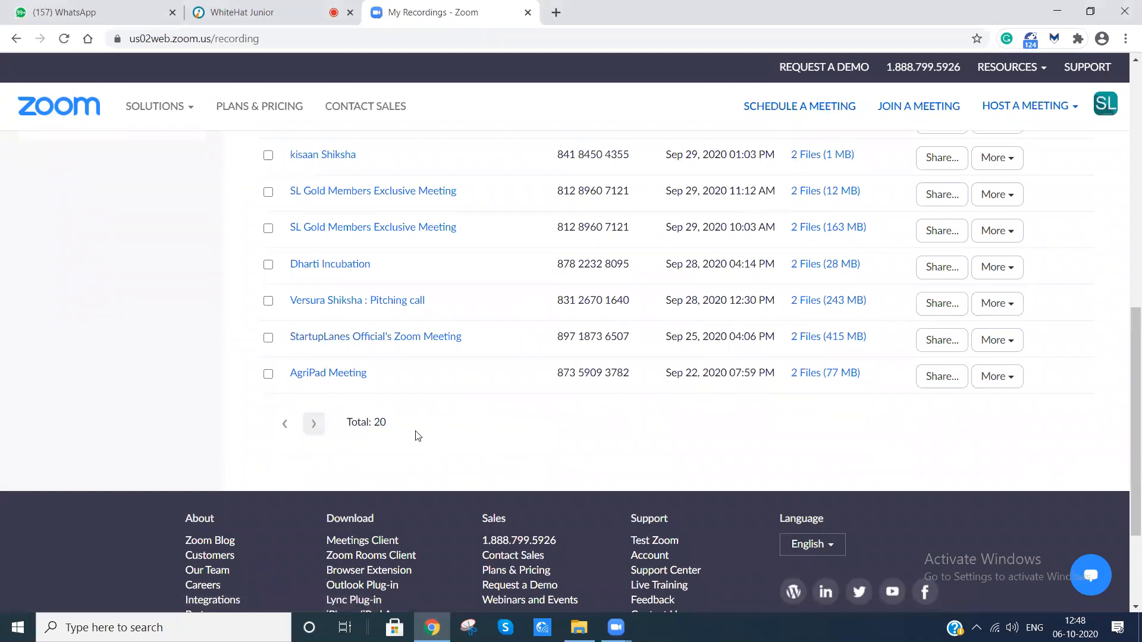
Examine the cloud recordings' topics, start times, file sizes and the sharing options offered for each one.
scroll(417, 434, up, 6)
scroll(543, 382, down, 5)
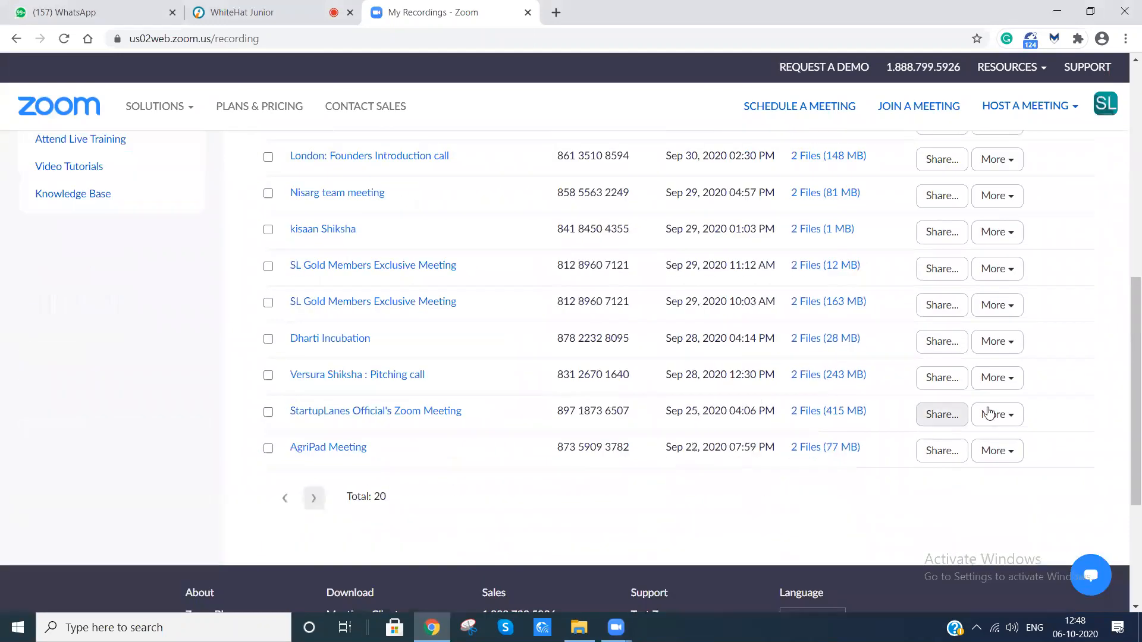
scroll(899, 395, down, 2)
scroll(892, 395, up, 7)
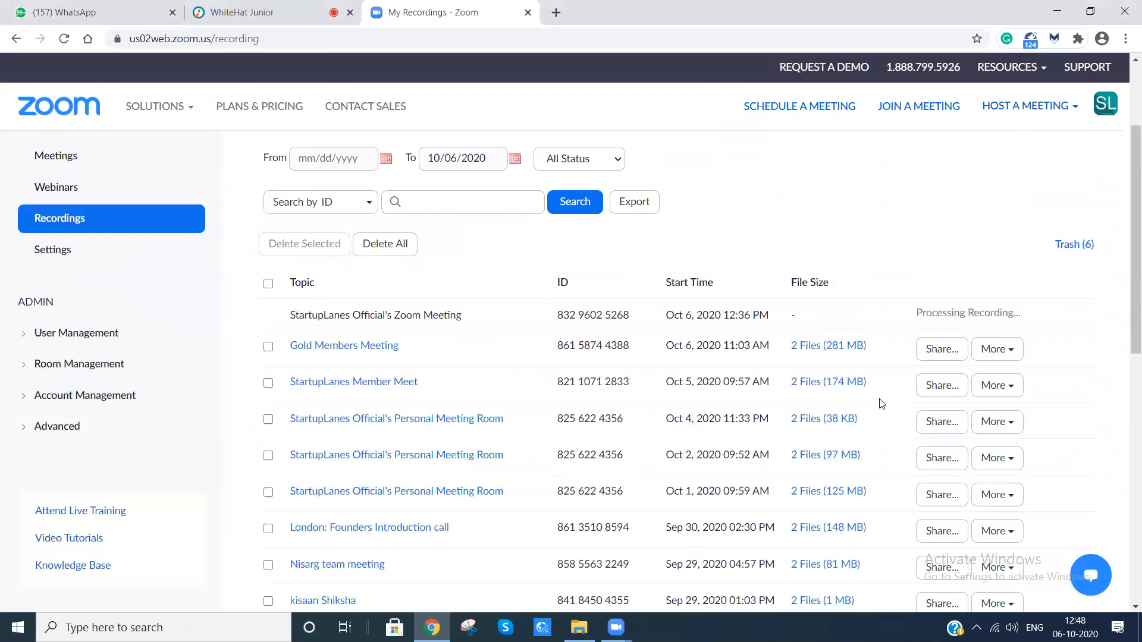
scroll(881, 403, down, 5)
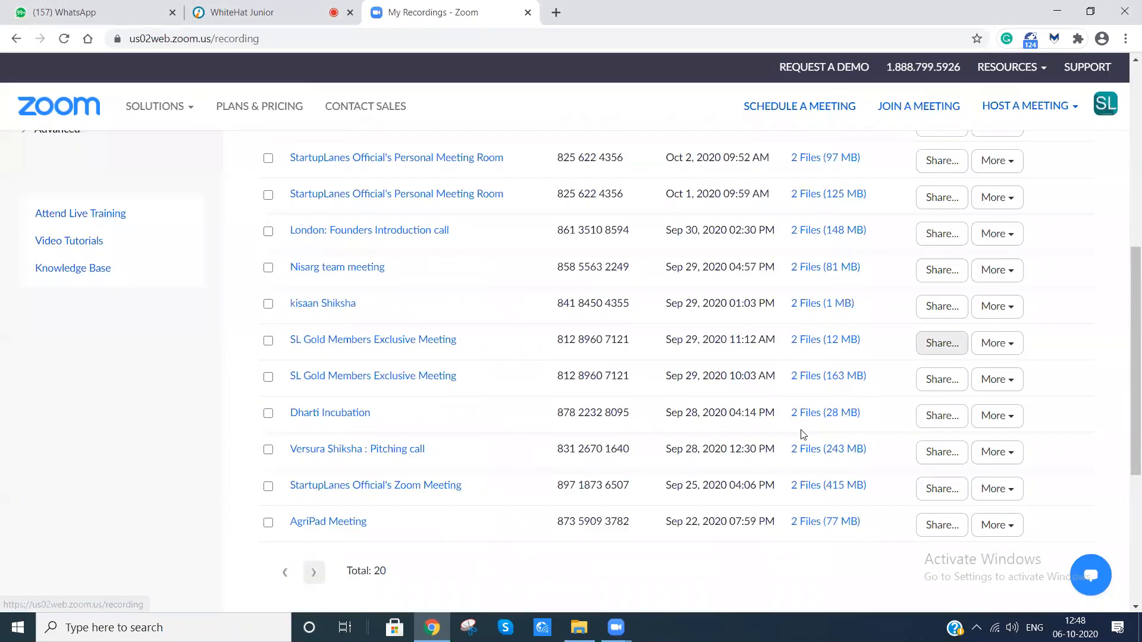
scroll(773, 429, up, 8)
scroll(767, 431, down, 5)
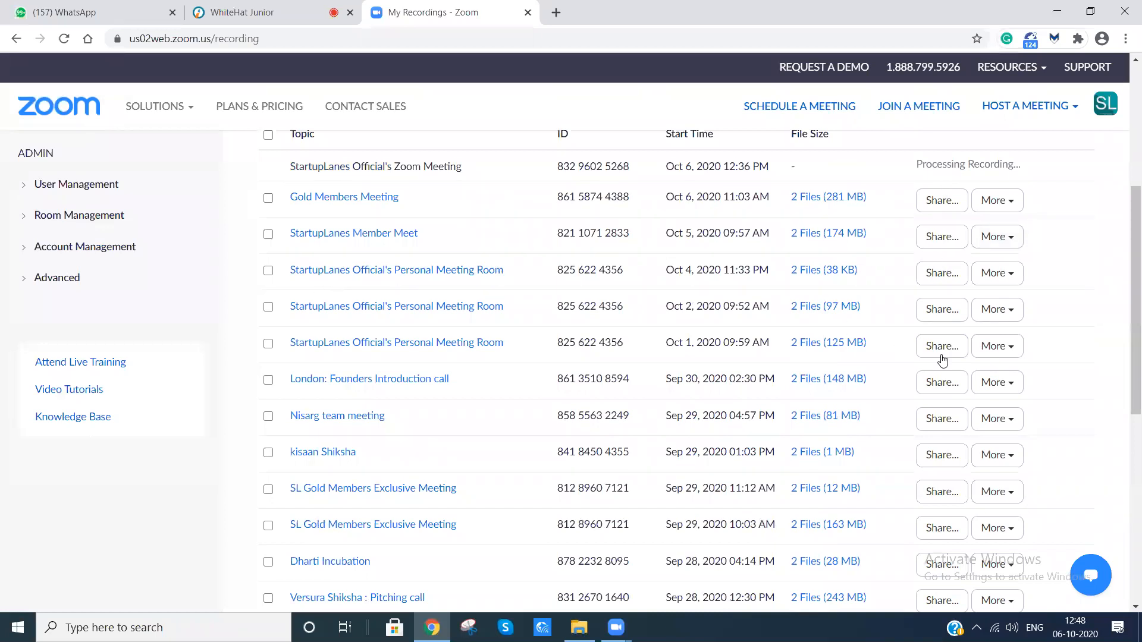
scroll(951, 368, down, 4)
scroll(587, 393, up, 2)
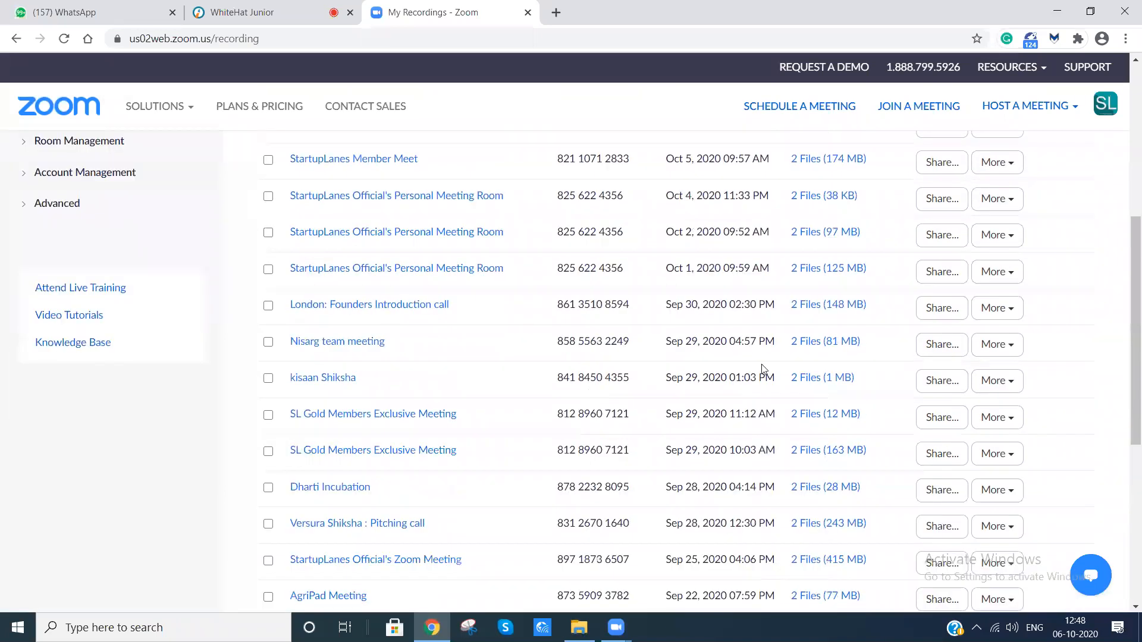
scroll(763, 369, up, 5)
scroll(543, 382, down, 3)
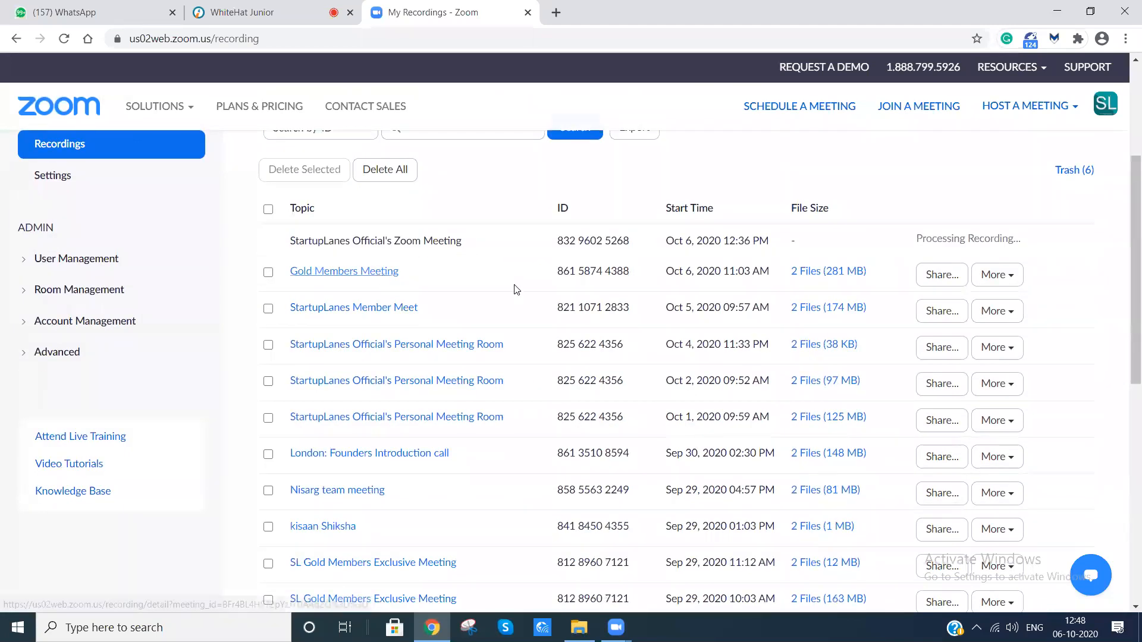
Review the sharing settings of the Gold Members Meeting recording, close them, and look over the other recordings.
click(939, 276)
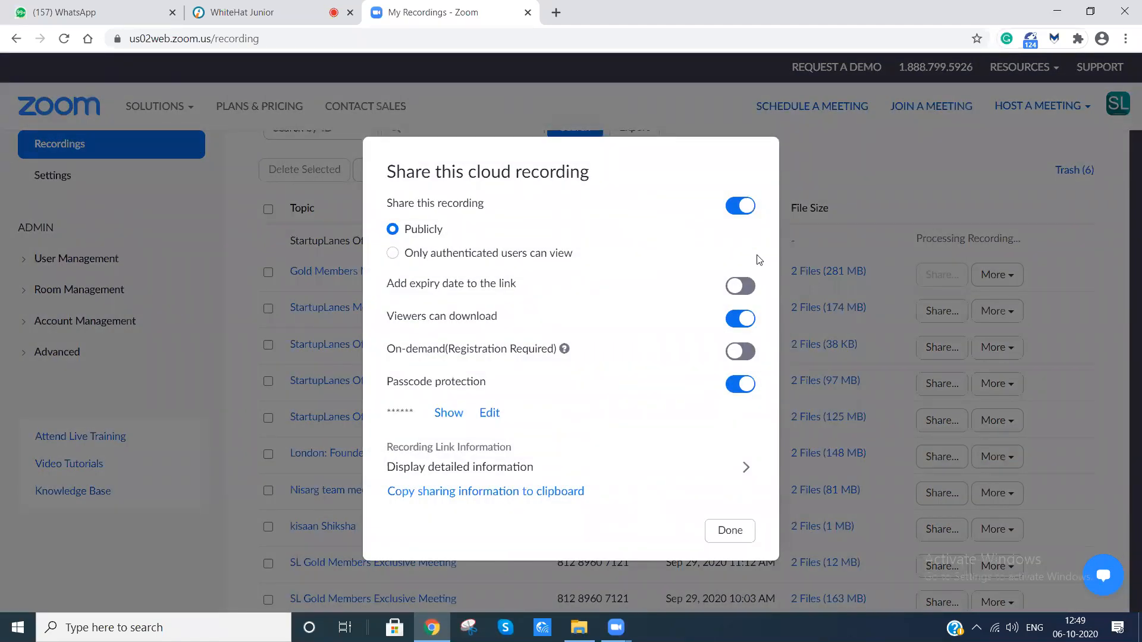
click(741, 529)
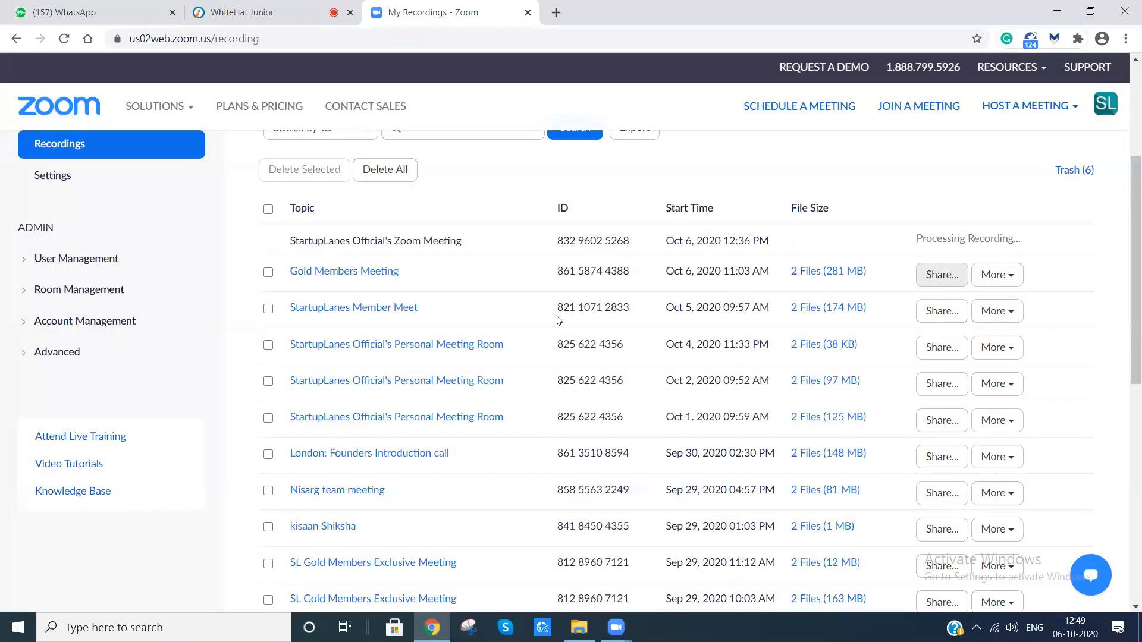
scroll(535, 339, down, 6)
scroll(372, 342, up, 4)
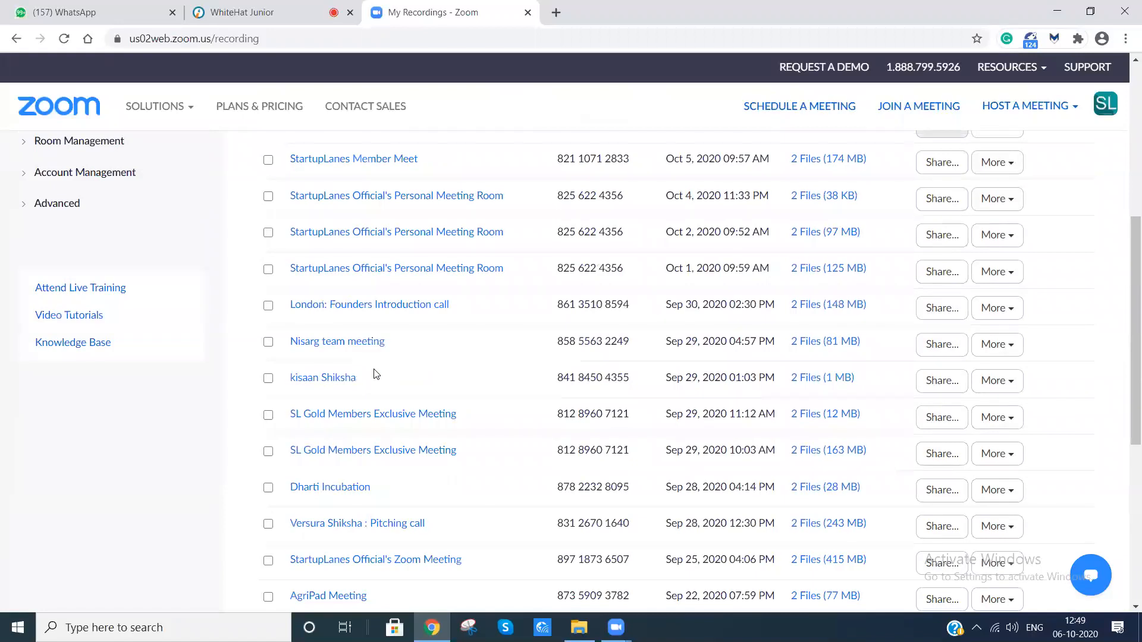
scroll(406, 331, up, 5)
scroll(407, 332, down, 4)
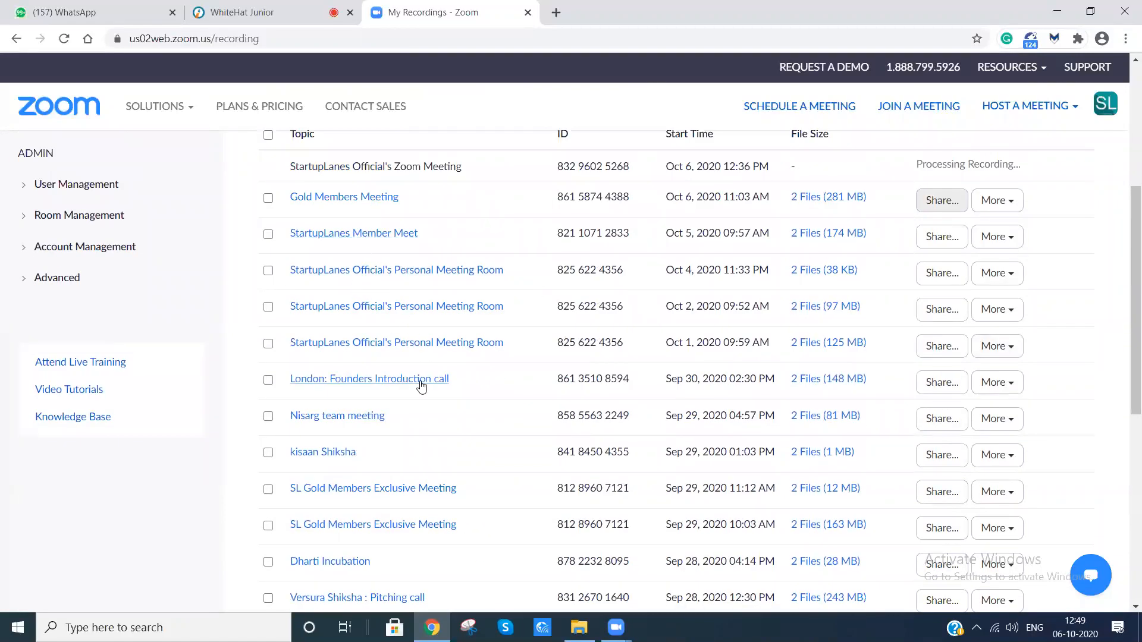
scroll(458, 365, down, 7)
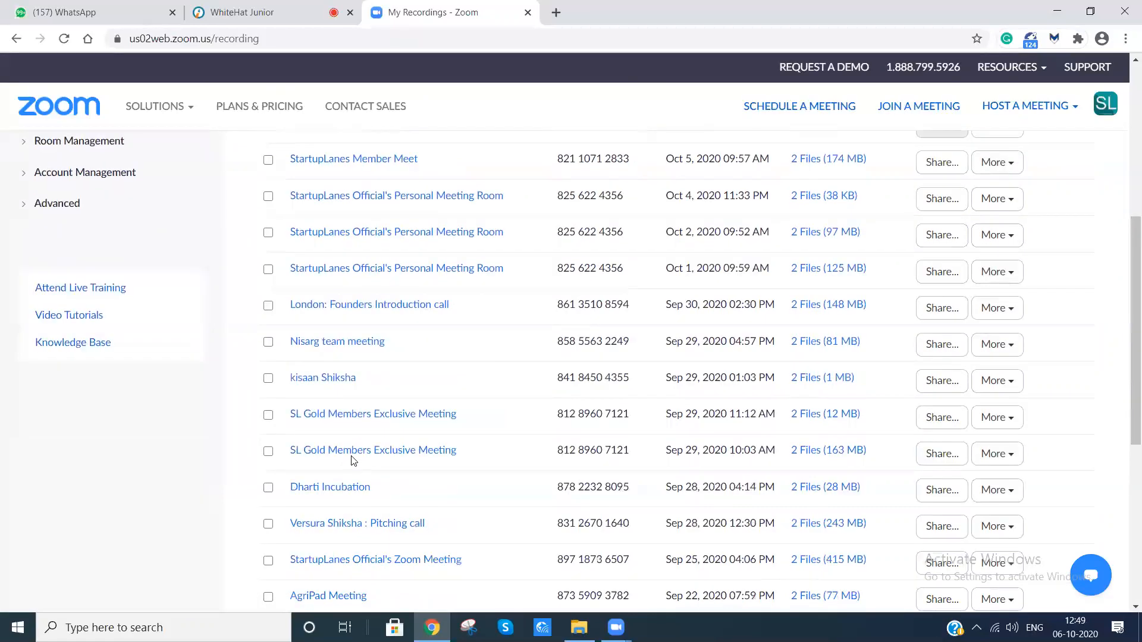
scroll(351, 459, up, 11)
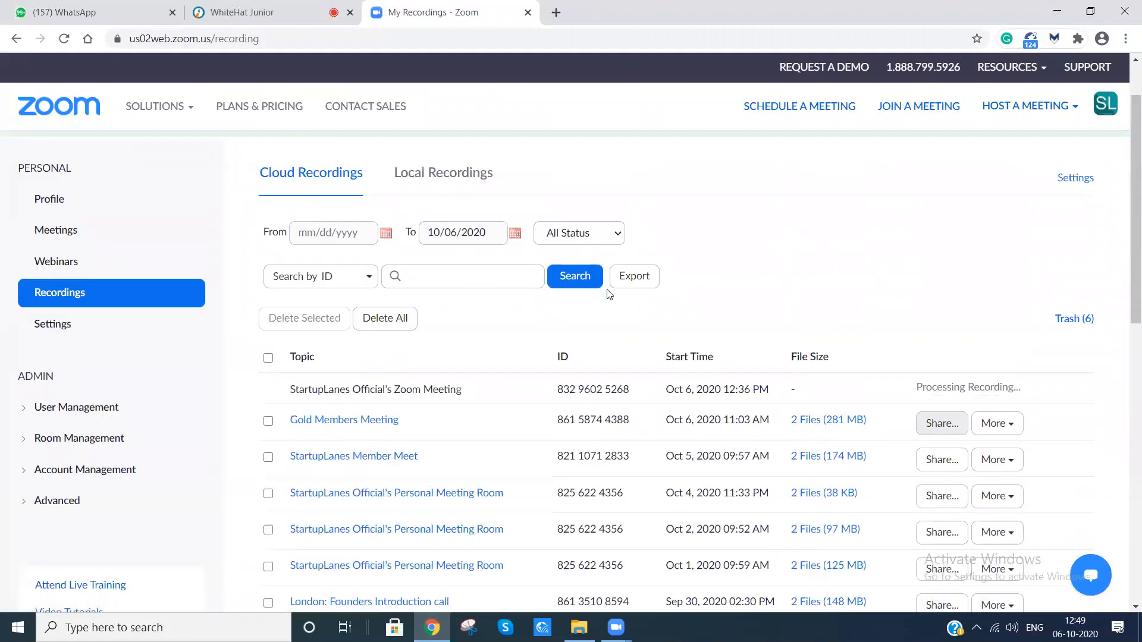
Expand the Account Management and Advanced admin sections and look through their entries.
click(95, 469)
scroll(76, 561, down, 1)
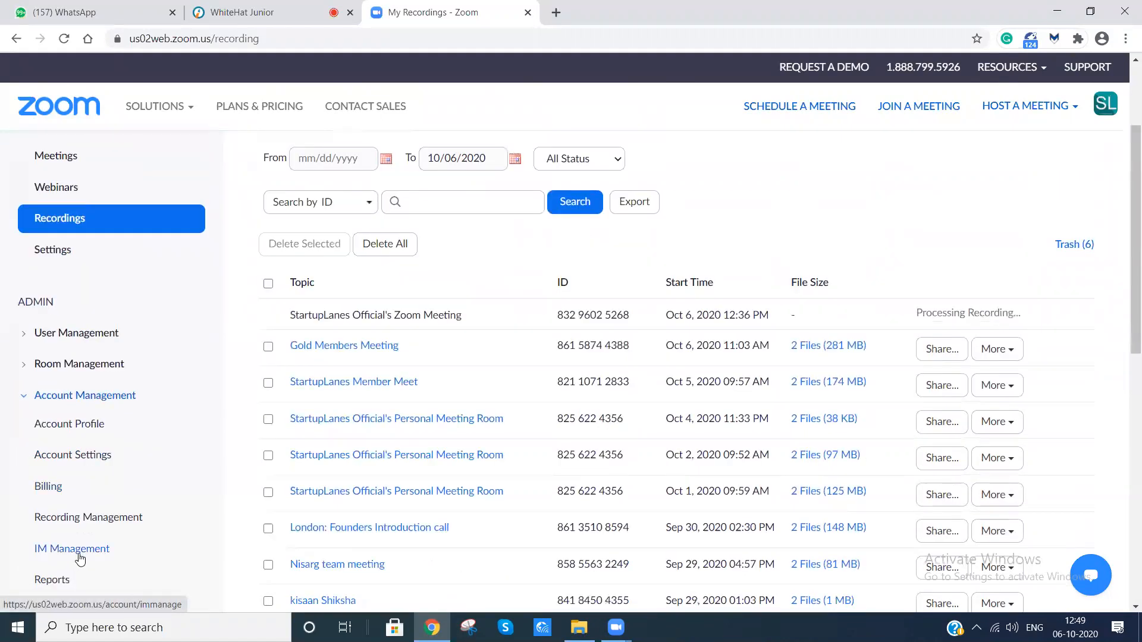
scroll(79, 546, down, 2)
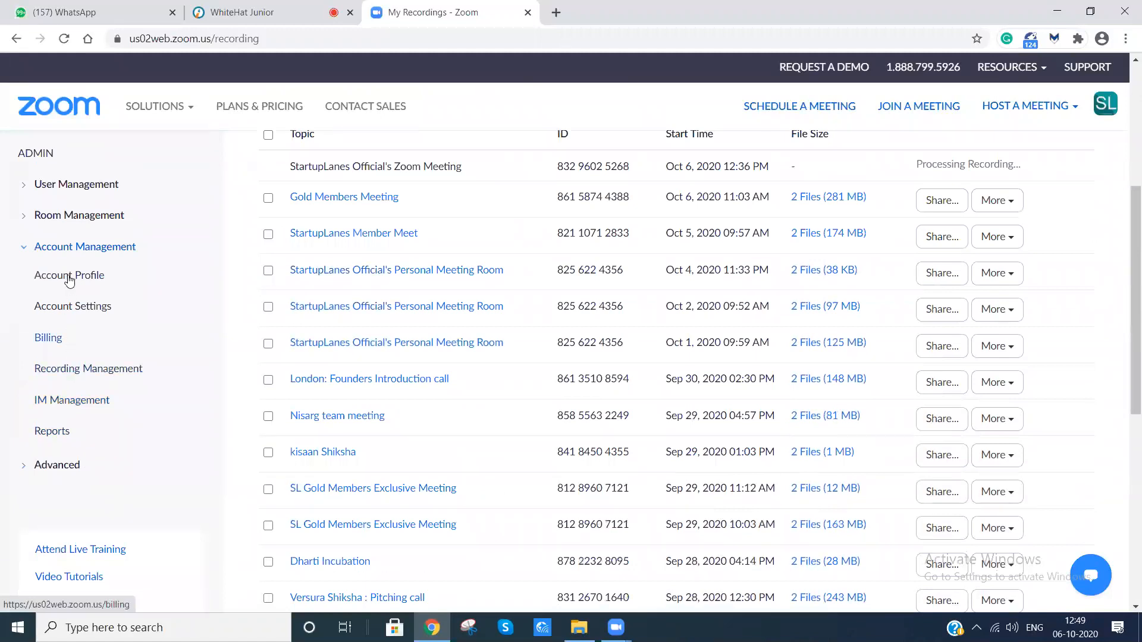
click(76, 472)
scroll(89, 478, down, 2)
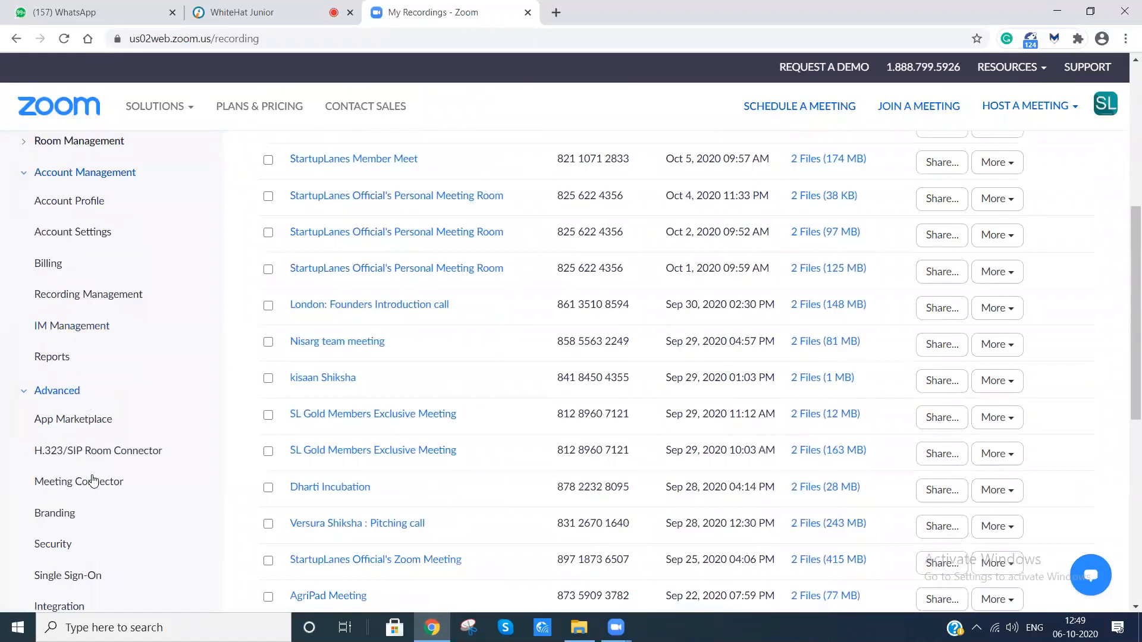
scroll(75, 387, up, 3)
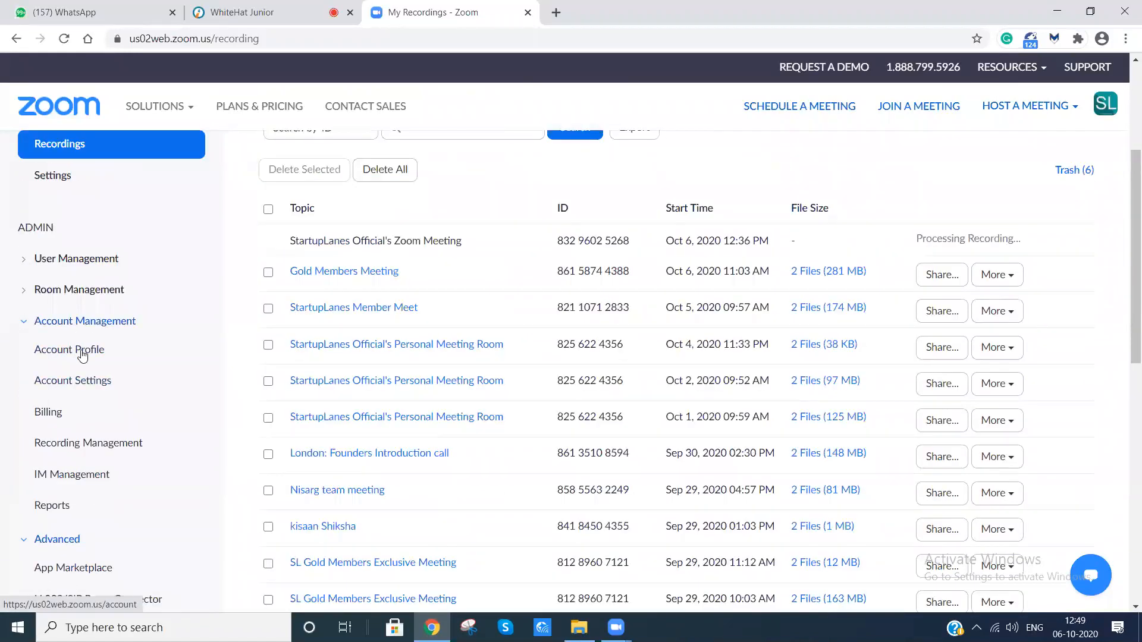
Open the account profile and expand the User Management section to look over the admin entries.
click(74, 351)
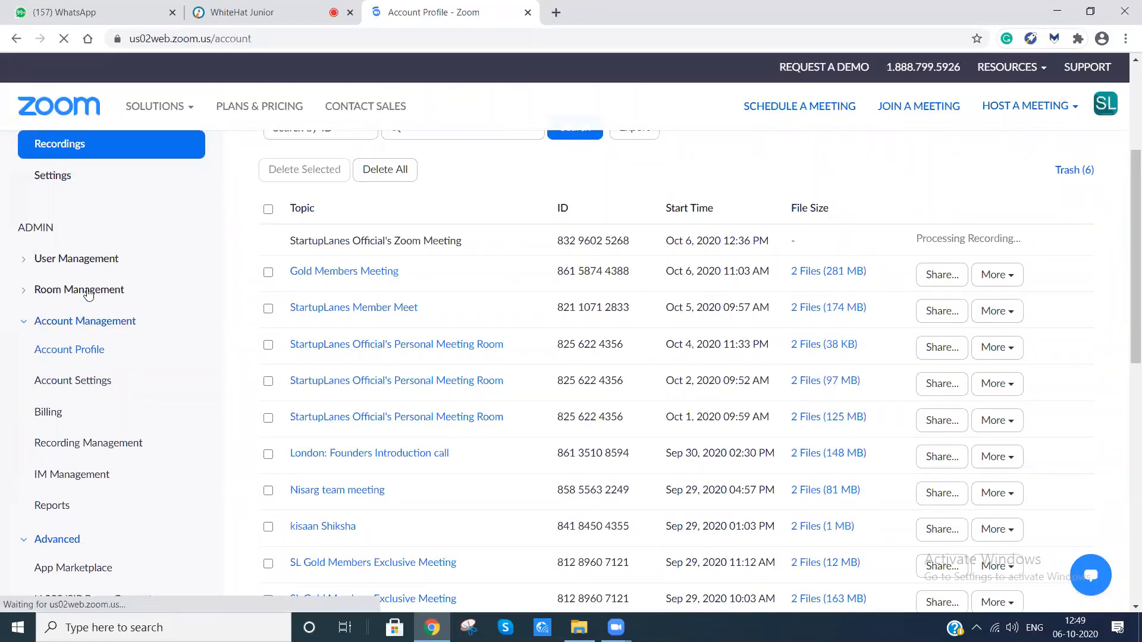
scroll(98, 300, down, 2)
scroll(84, 333, up, 1)
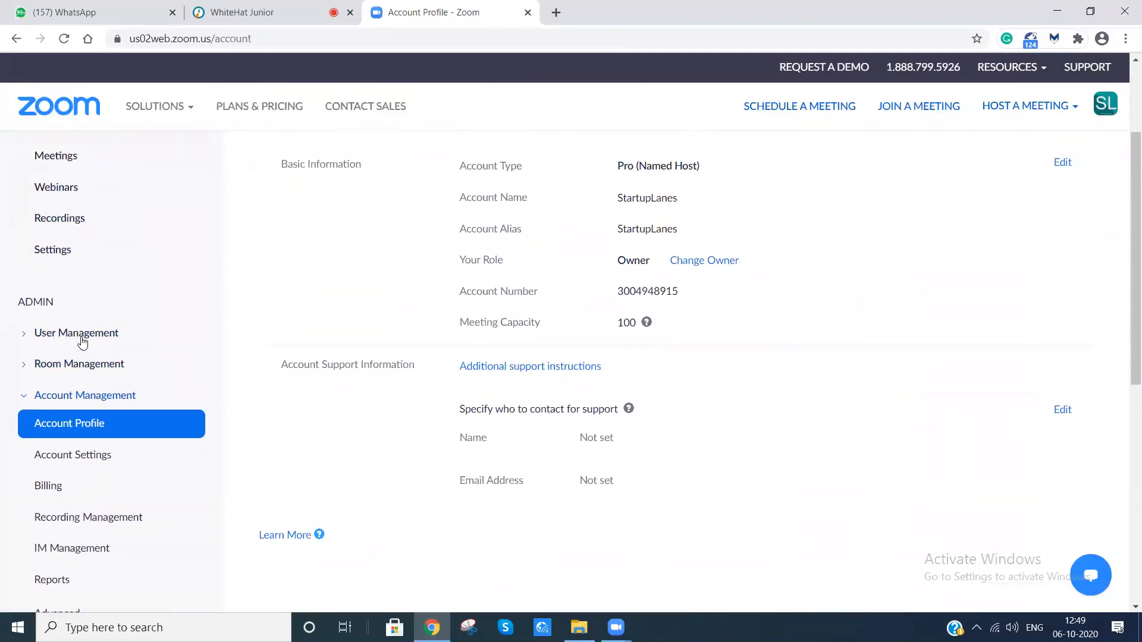
click(81, 339)
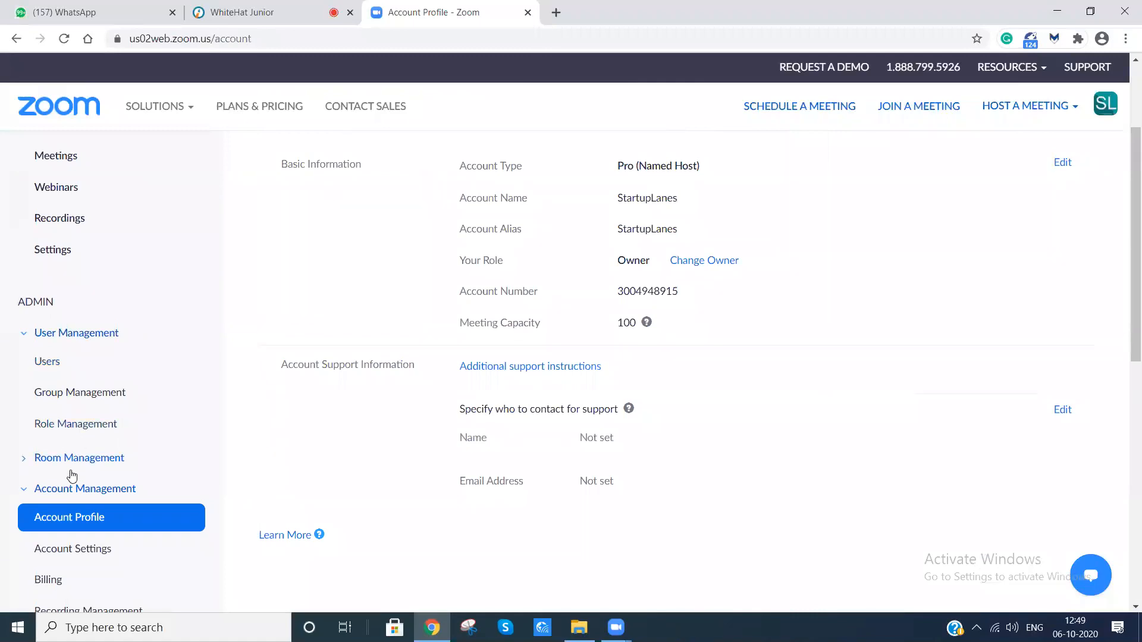
scroll(97, 397, down, 2)
scroll(75, 486, down, 1)
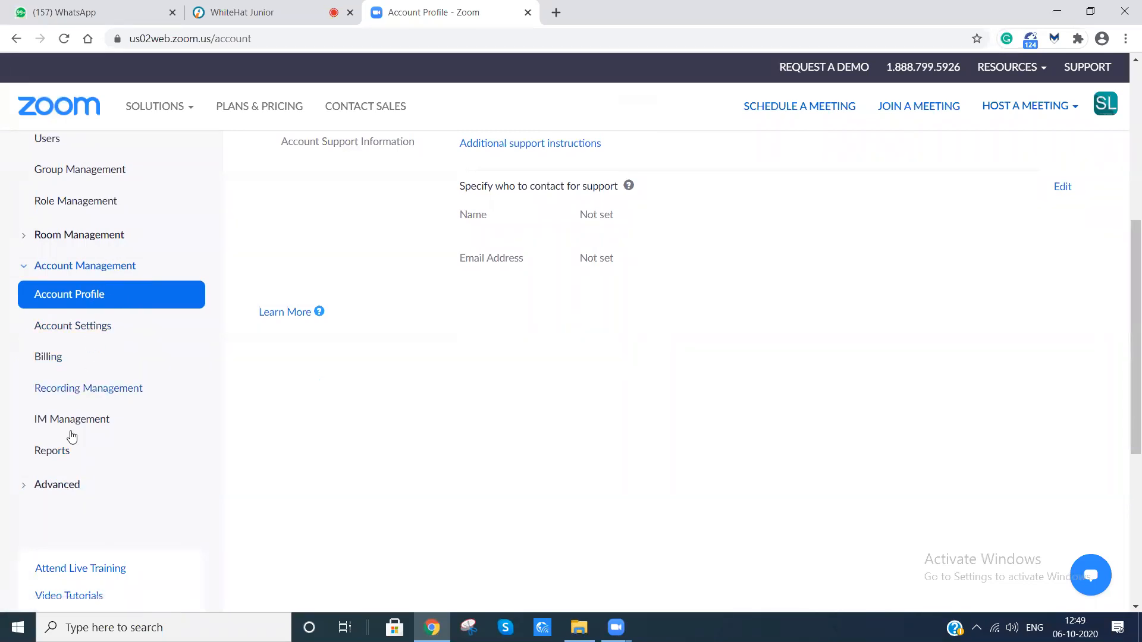
Open the account's reports and look over the available usage report types.
click(56, 453)
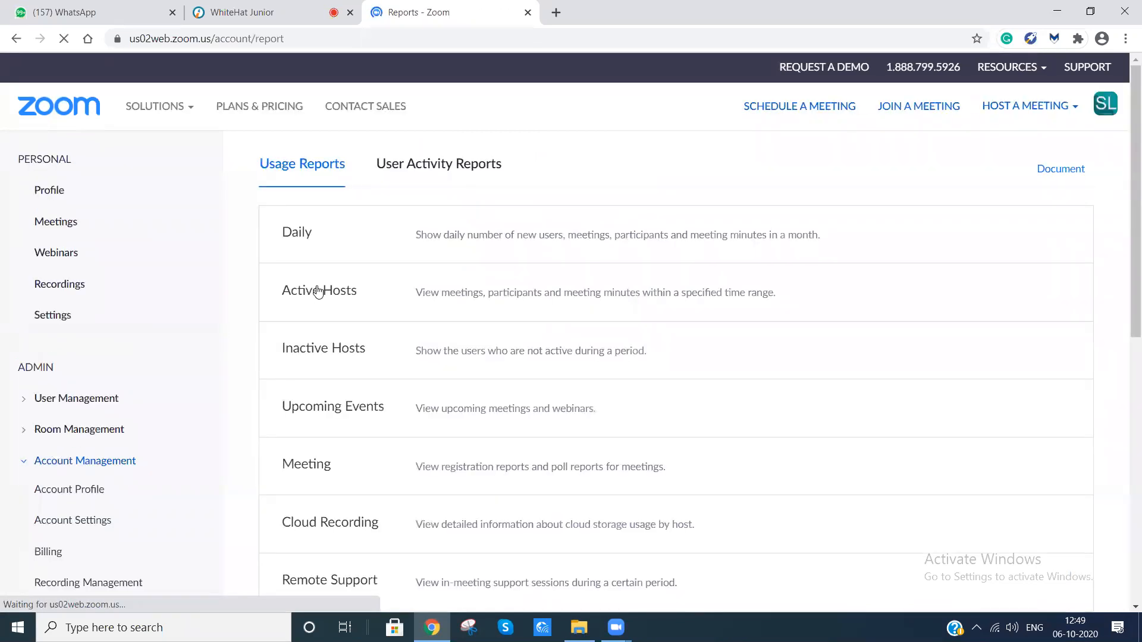
scroll(534, 326, down, 1)
scroll(535, 326, down, 3)
scroll(430, 359, up, 2)
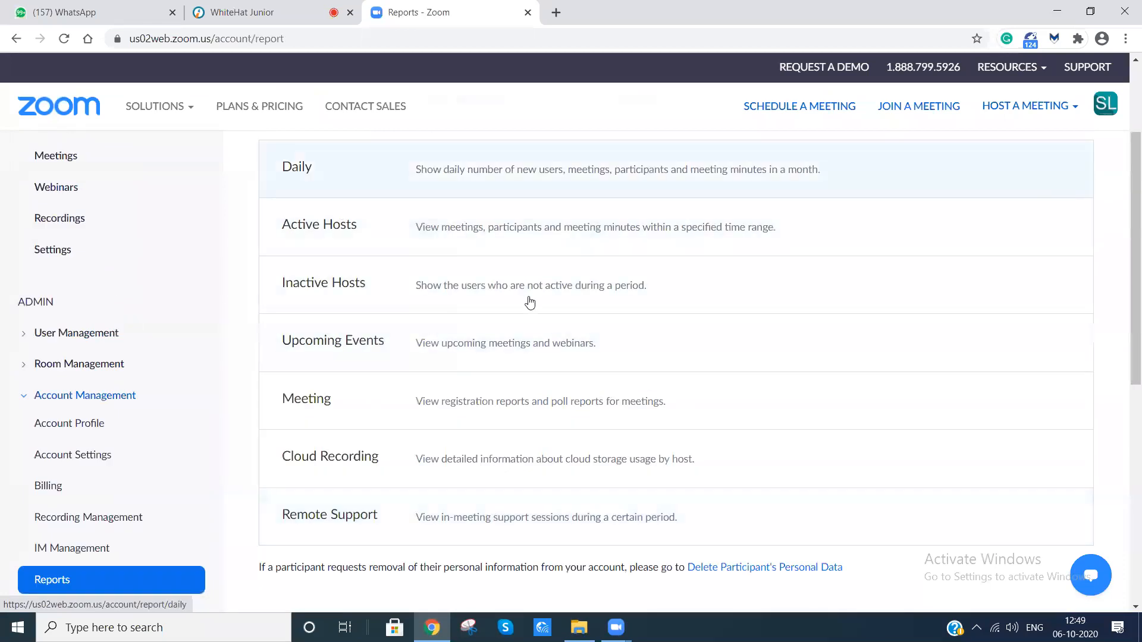
Open the Meeting usage report and select the Gold Members Meeting to check the generate option, clearing the selection again.
click(470, 403)
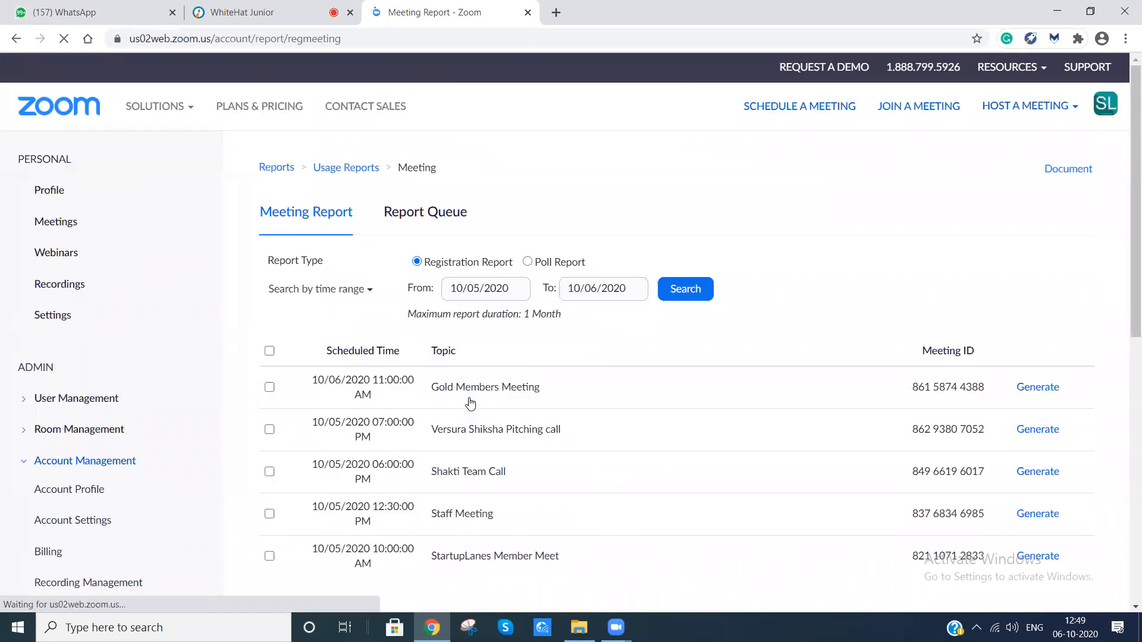
scroll(437, 251, down, 1)
scroll(437, 251, down, 3)
scroll(446, 255, up, 3)
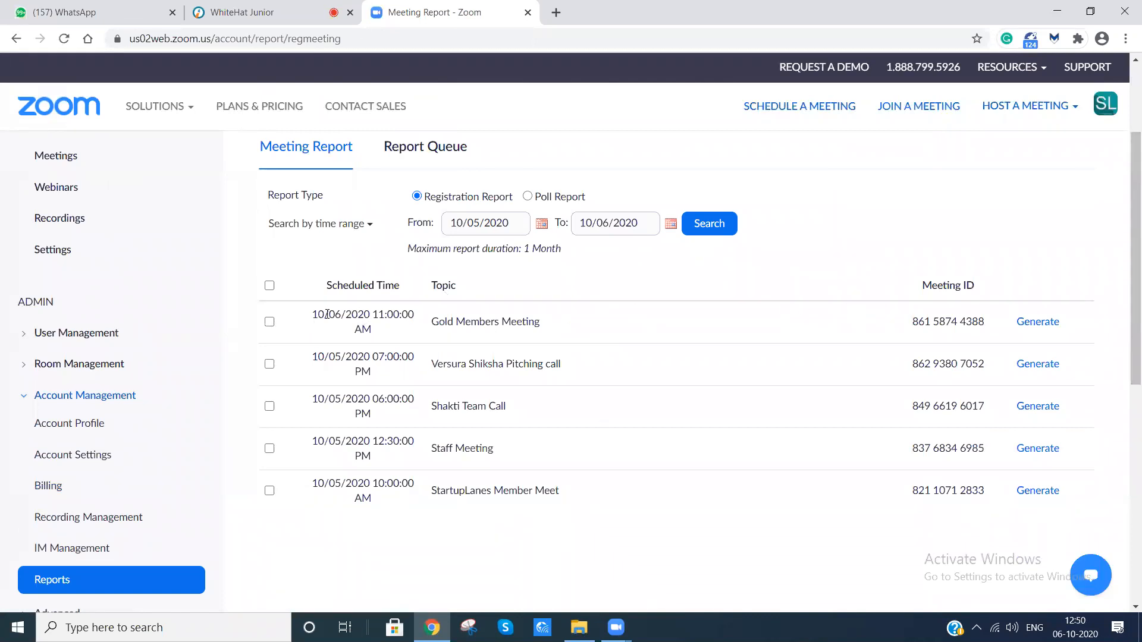
click(269, 321)
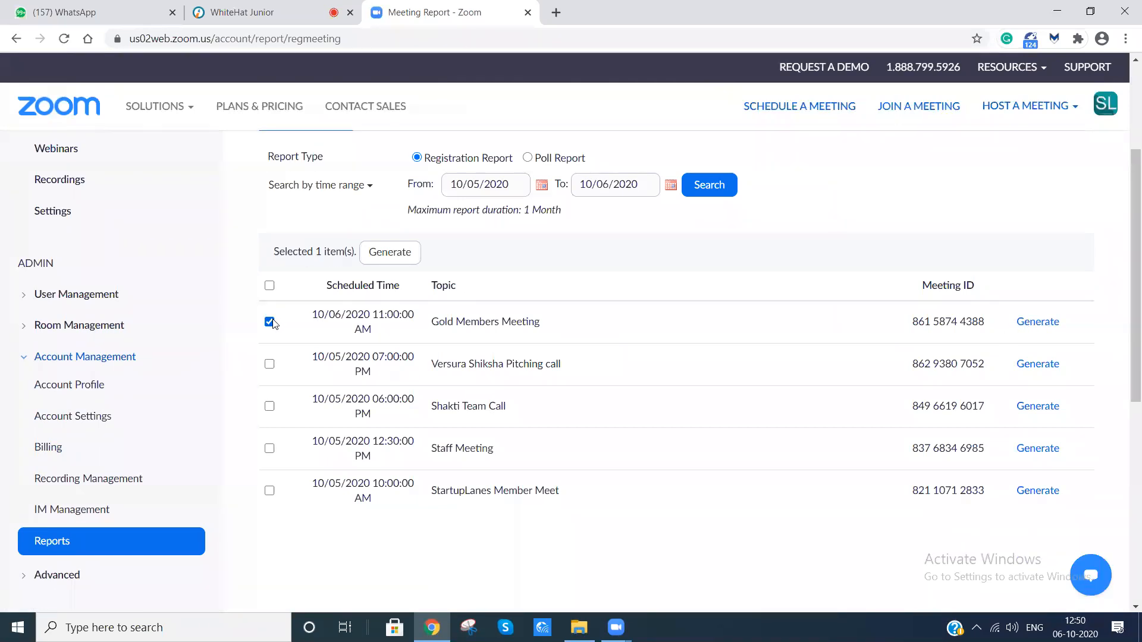
click(270, 322)
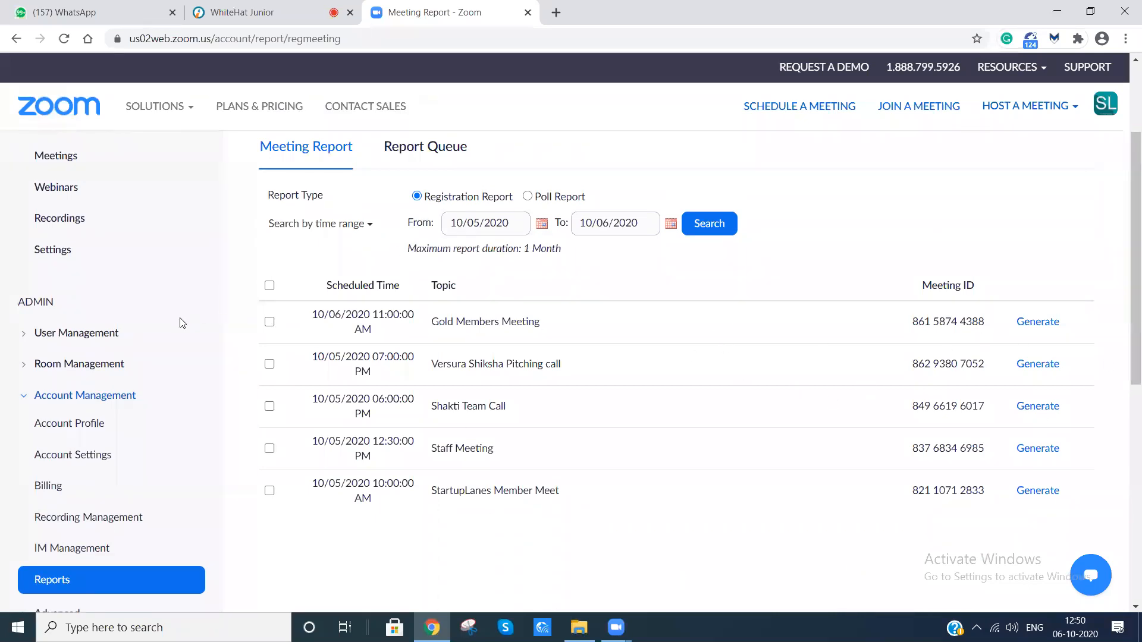
Examine the meeting report page, including the report type, date range, listed meetings and their generate options.
scroll(673, 291, up, 2)
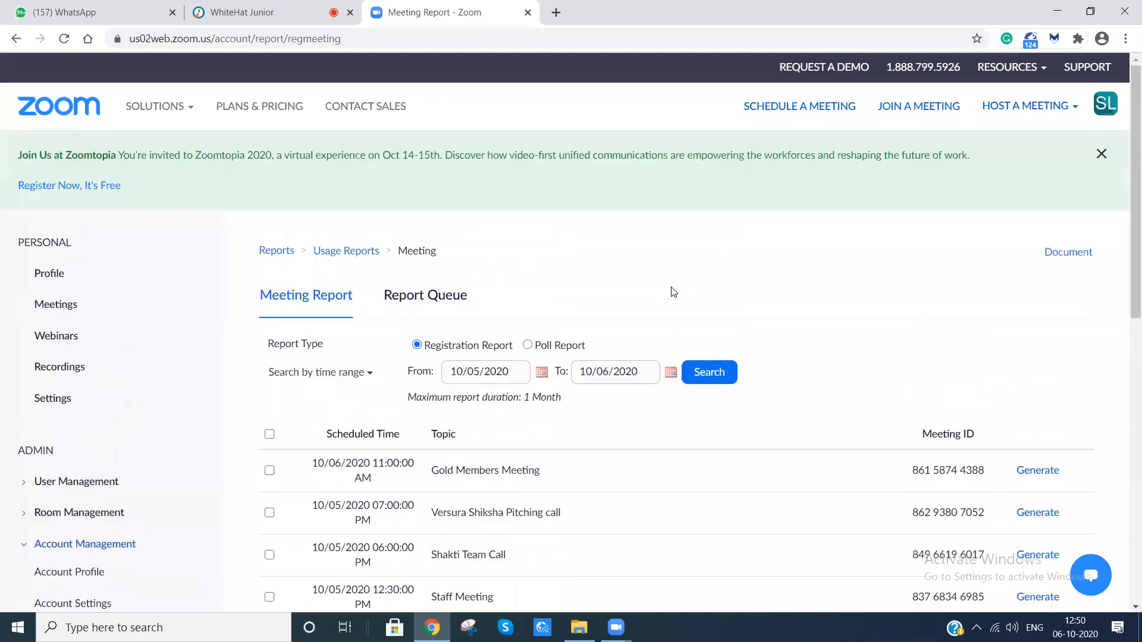
scroll(569, 349, down, 3)
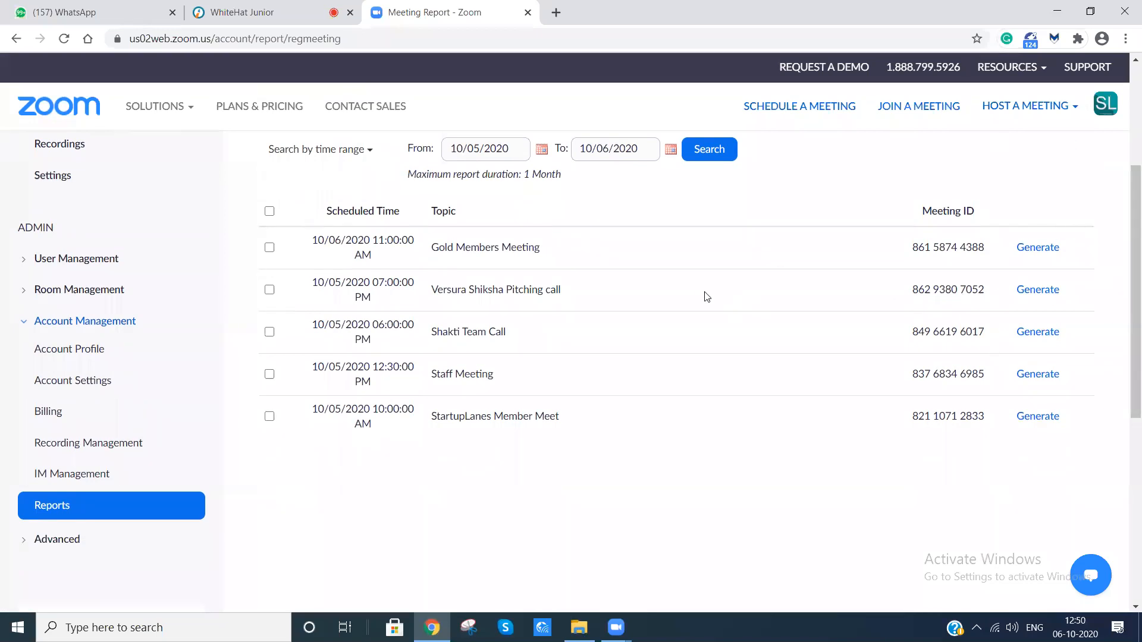
scroll(706, 296, up, 1)
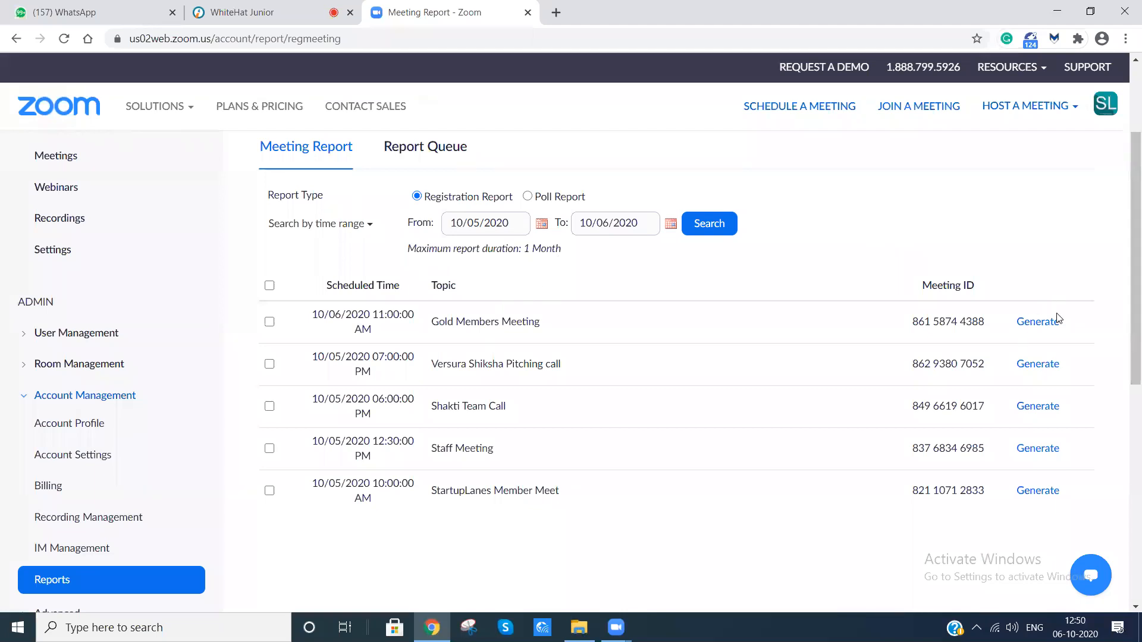
scroll(454, 337, up, 2)
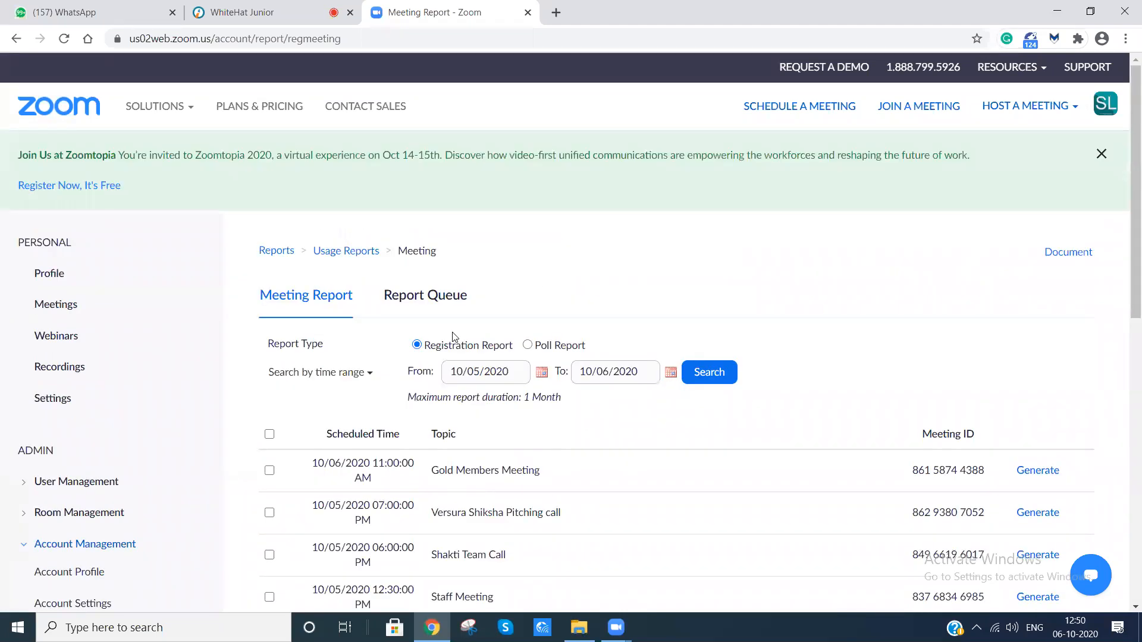
scroll(454, 337, down, 5)
scroll(453, 337, up, 4)
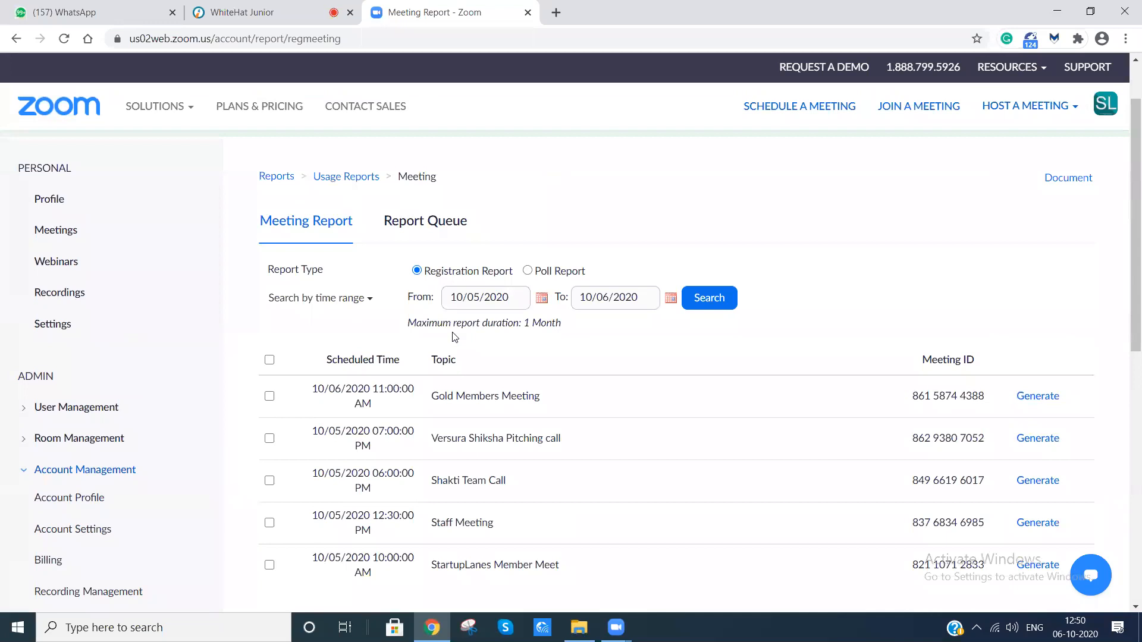
scroll(547, 429, down, 3)
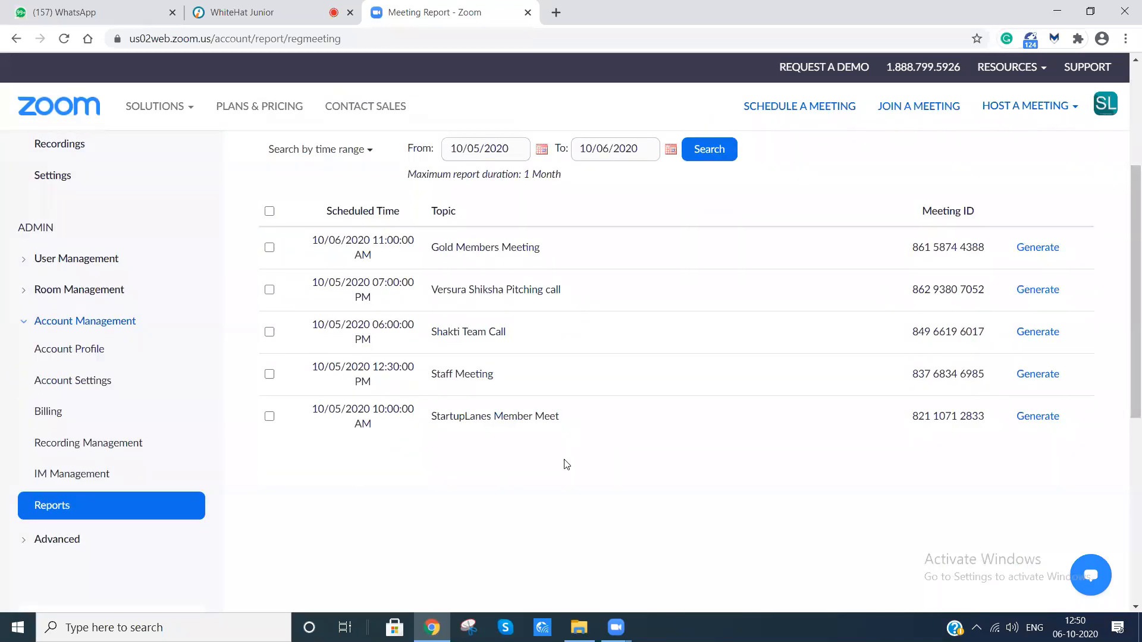
scroll(566, 463, up, 3)
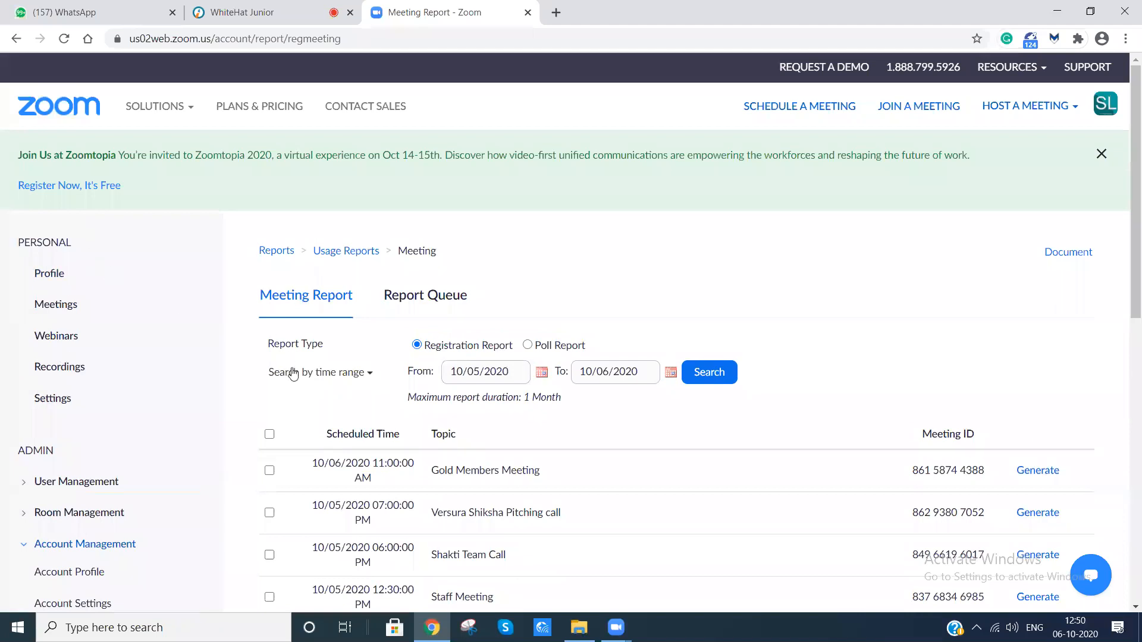
scroll(65, 500, down, 3)
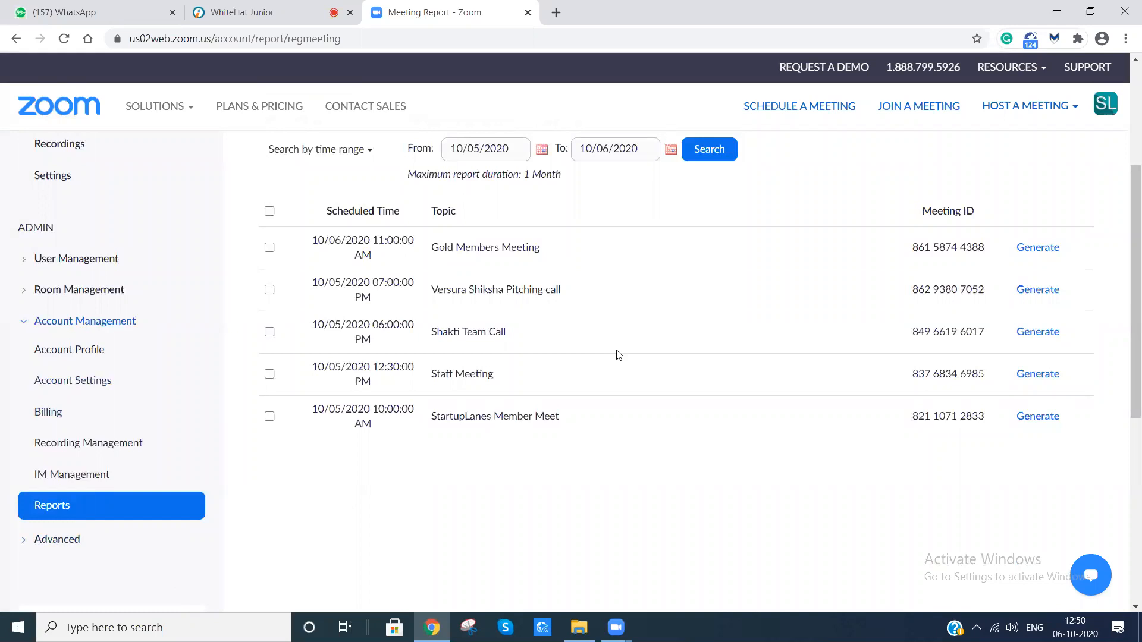
scroll(591, 372, up, 3)
scroll(167, 528, down, 2)
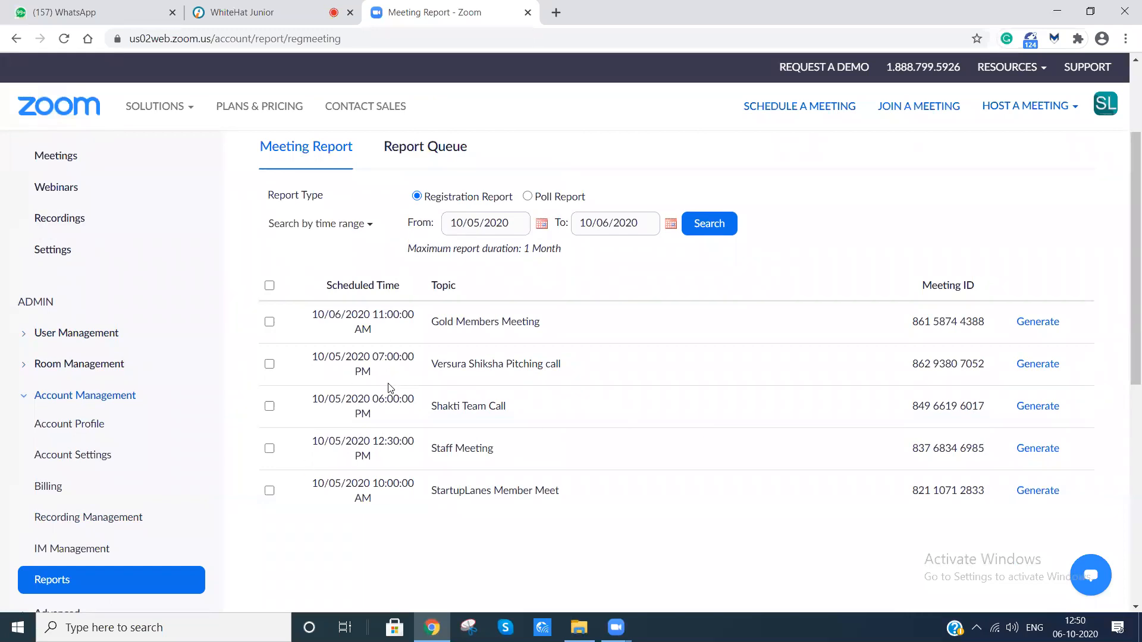
scroll(370, 326, up, 2)
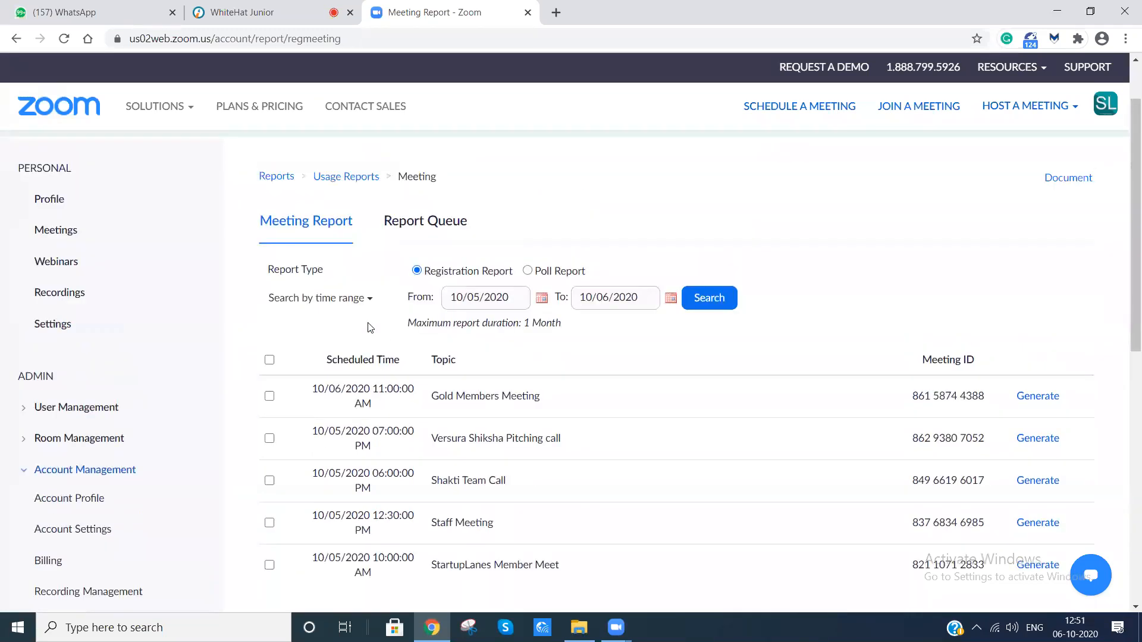
scroll(369, 326, down, 8)
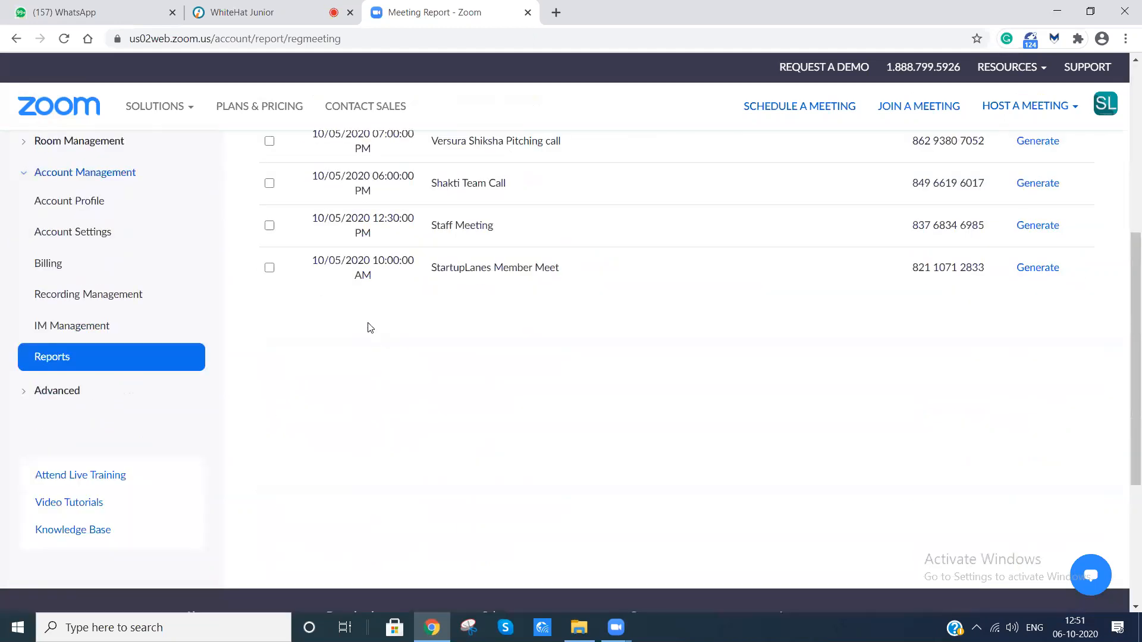
scroll(355, 158, up, 8)
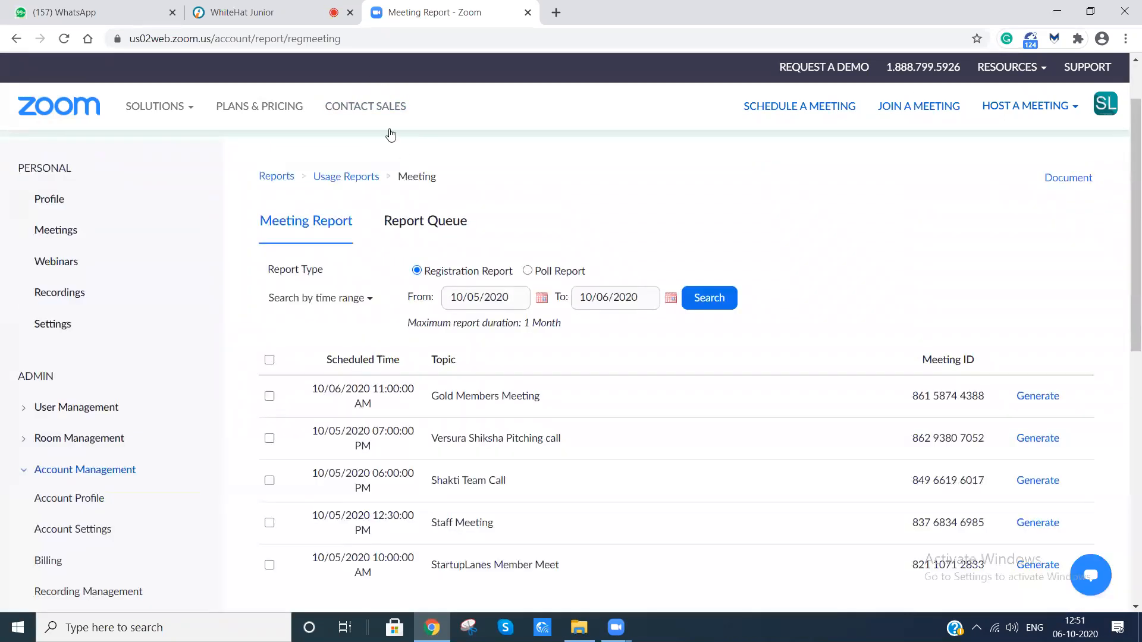
scroll(550, 316, down, 6)
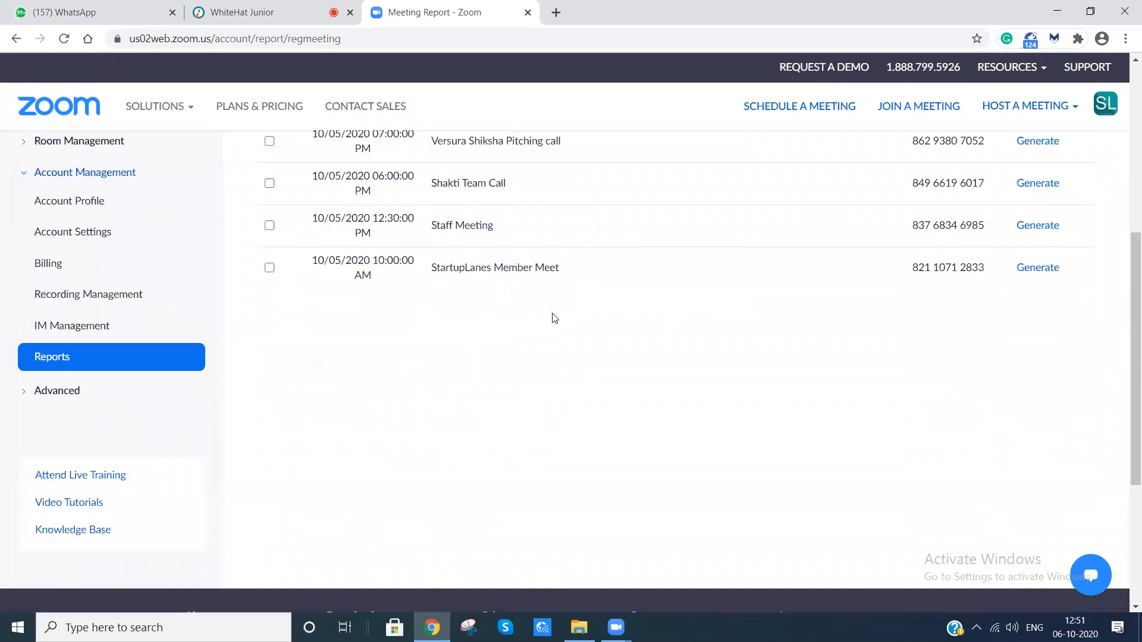
scroll(227, 343, up, 8)
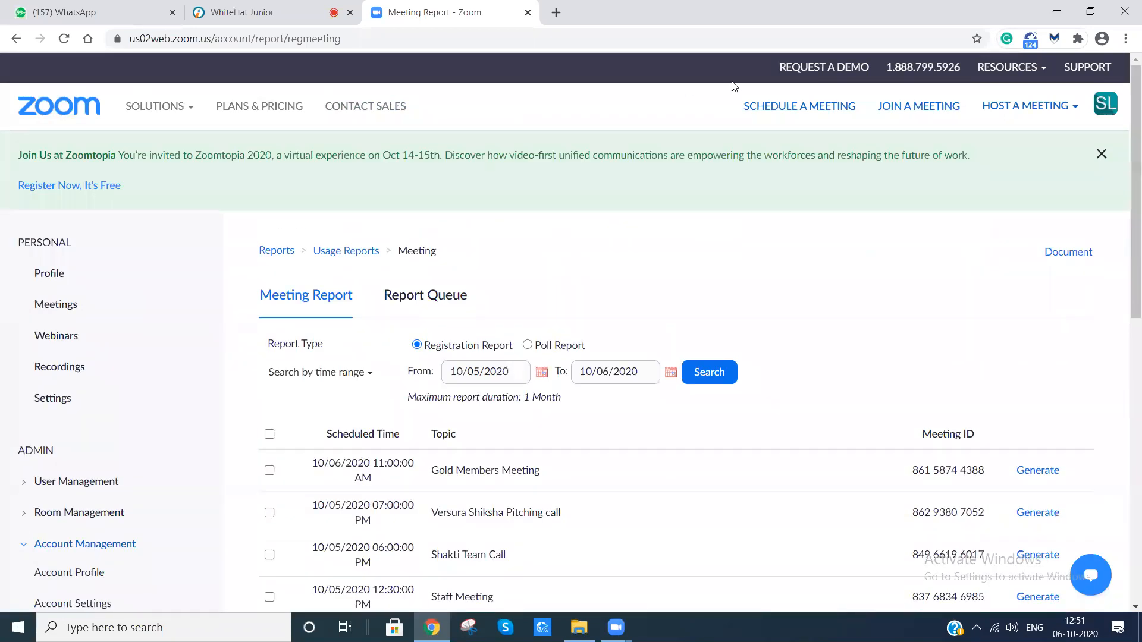
scroll(767, 102, down, 8)
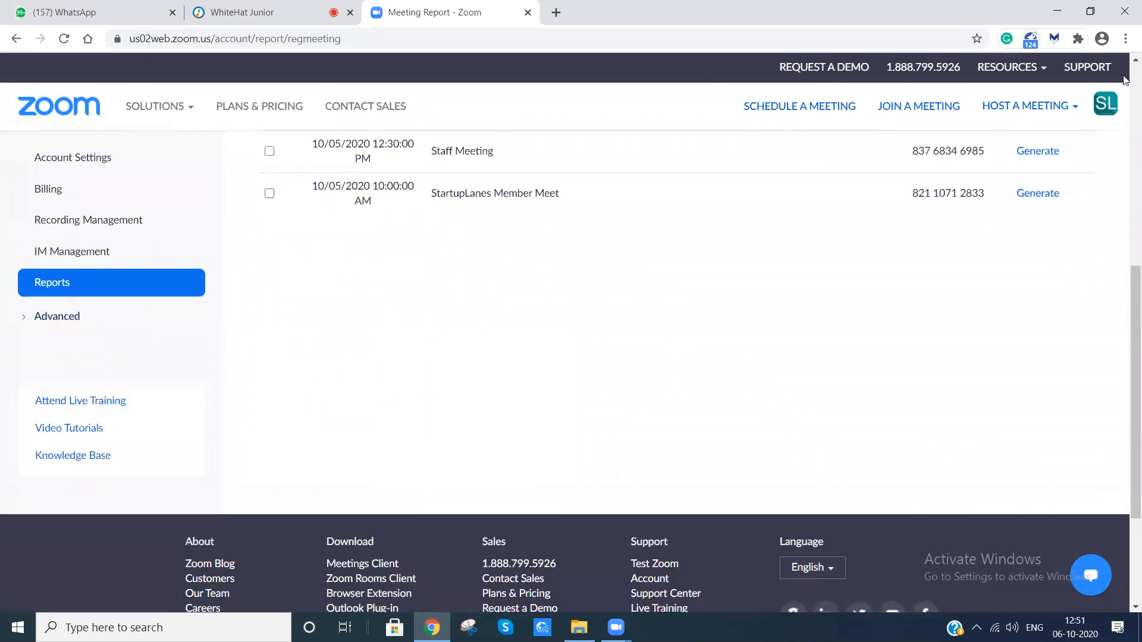
scroll(378, 299, up, 8)
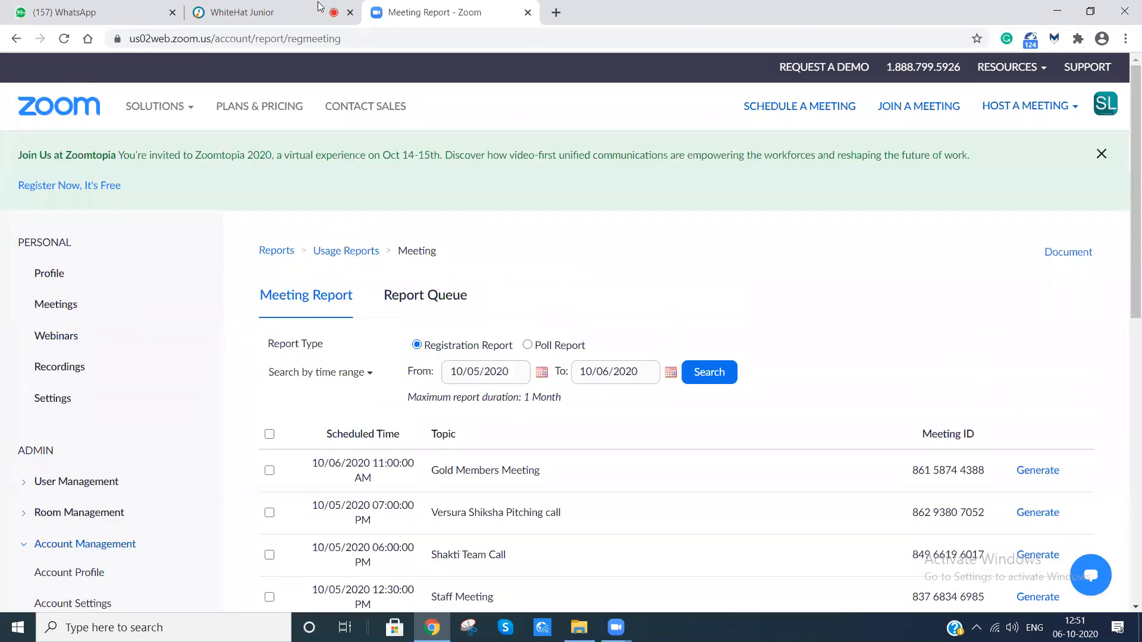
scroll(17, 456, down, 7)
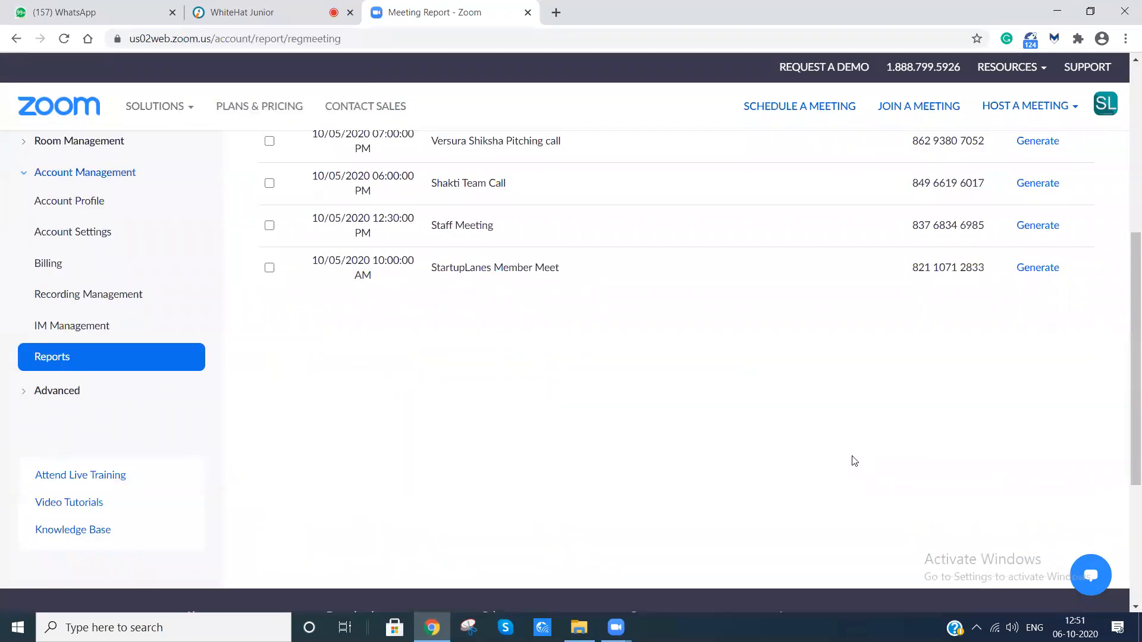
scroll(855, 461, up, 5)
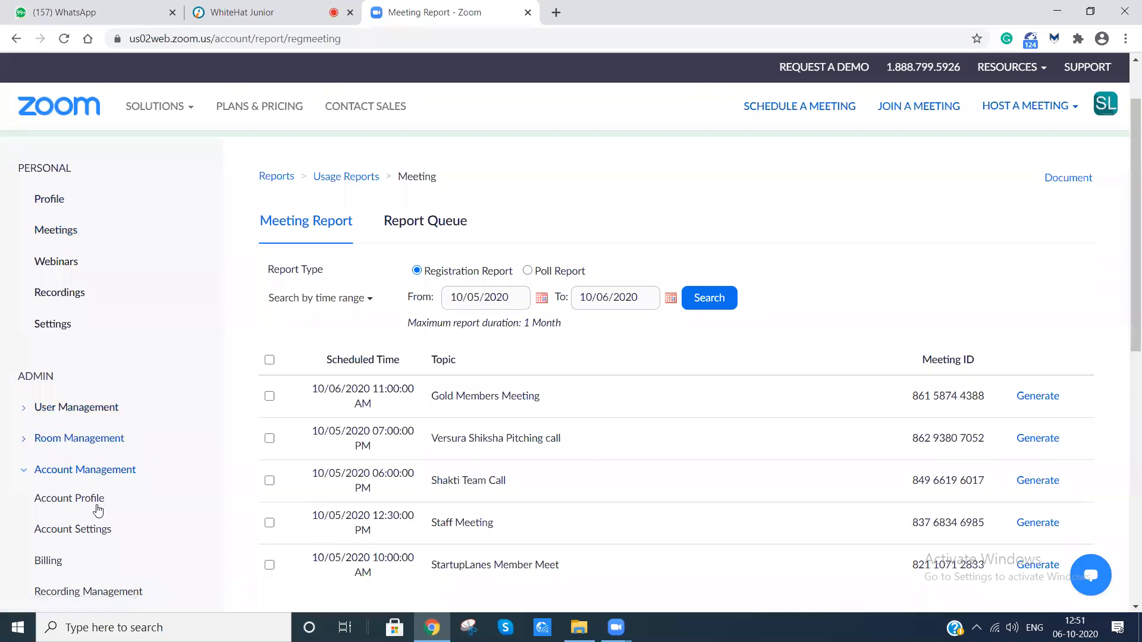
scroll(98, 540, down, 3)
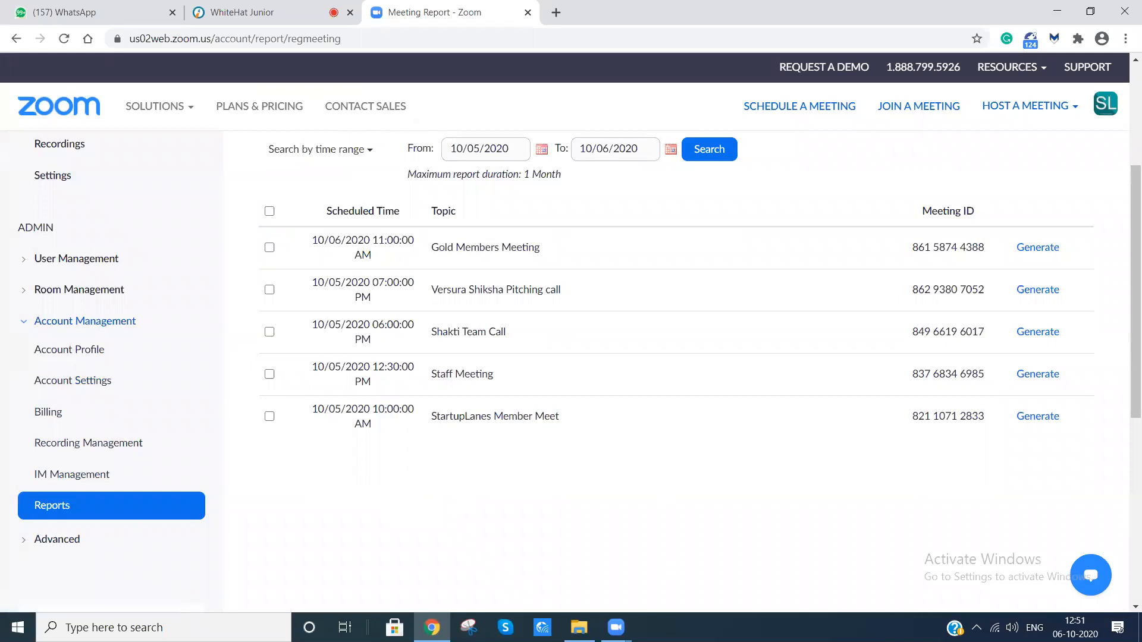
scroll(377, 348, up, 3)
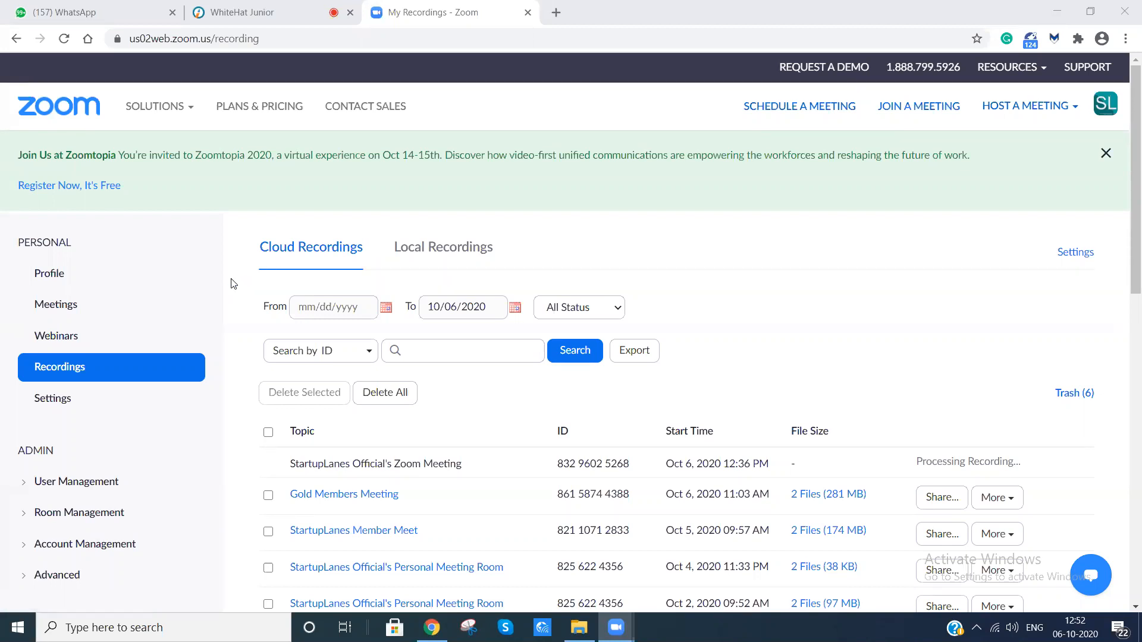
Look through the cloud recordings list, checking the meeting topics, start times and file sizes.
scroll(232, 283, down, 3)
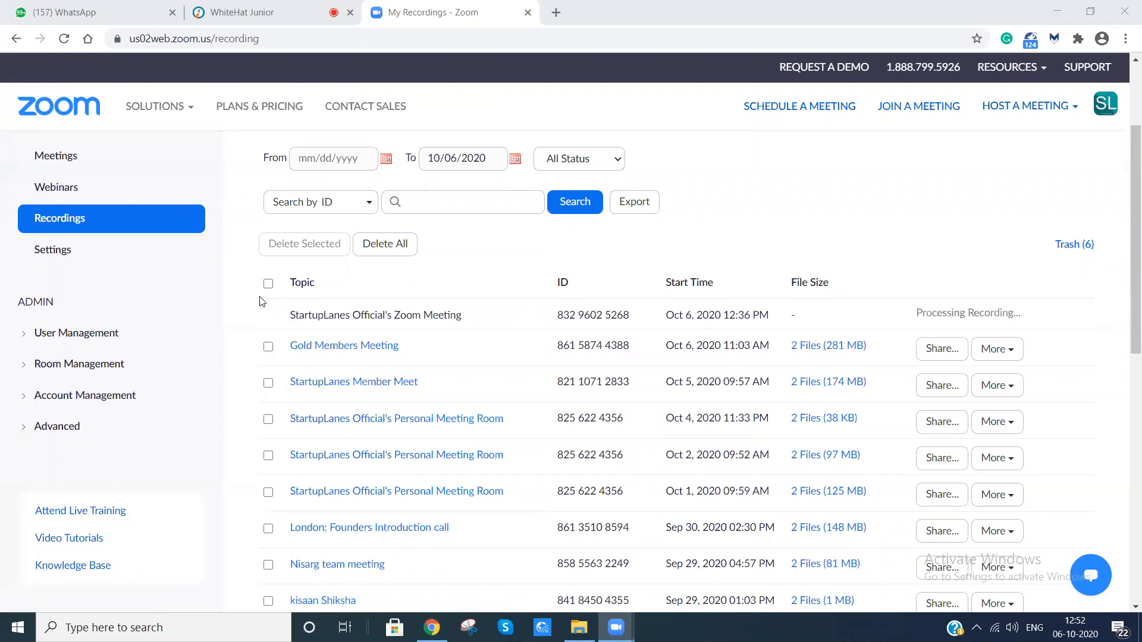
scroll(259, 301, up, 3)
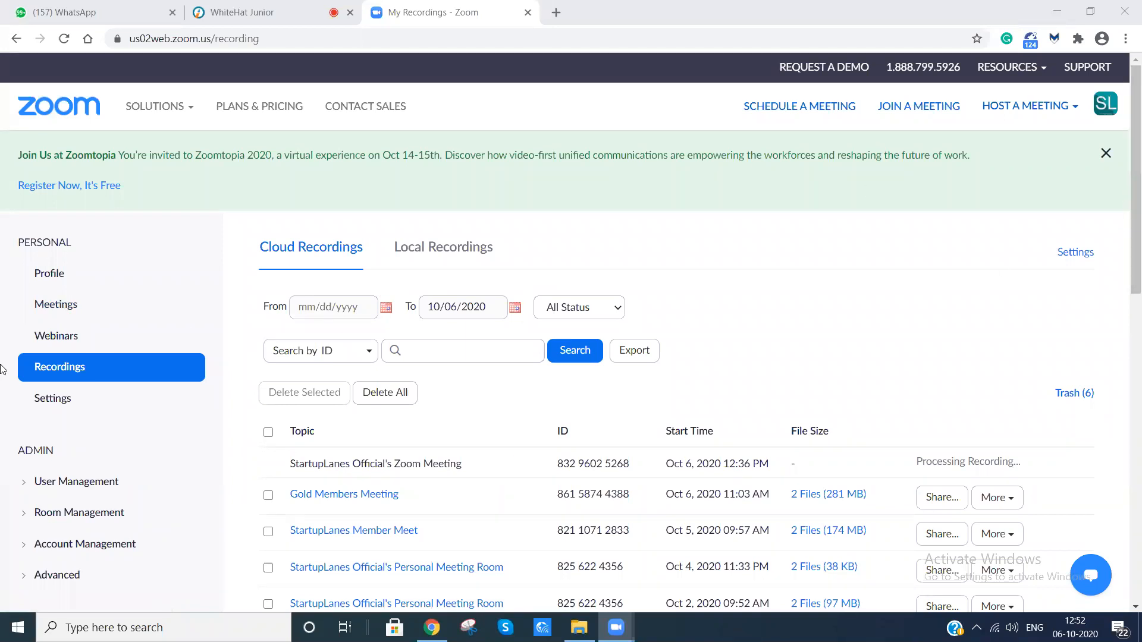
scroll(173, 332, down, 10)
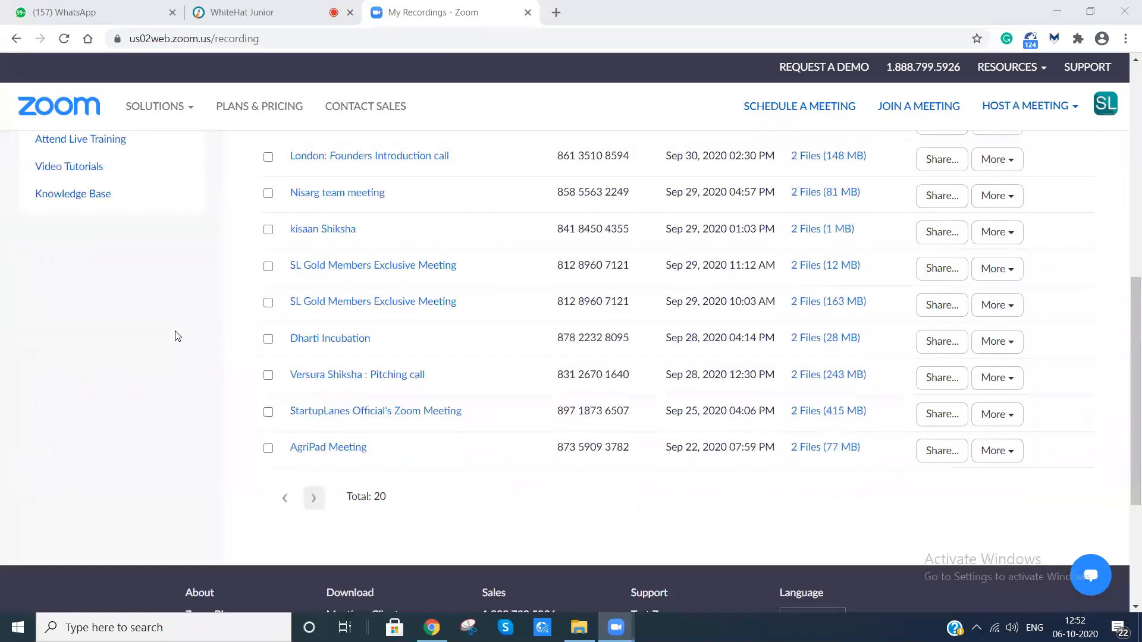
scroll(130, 337, up, 10)
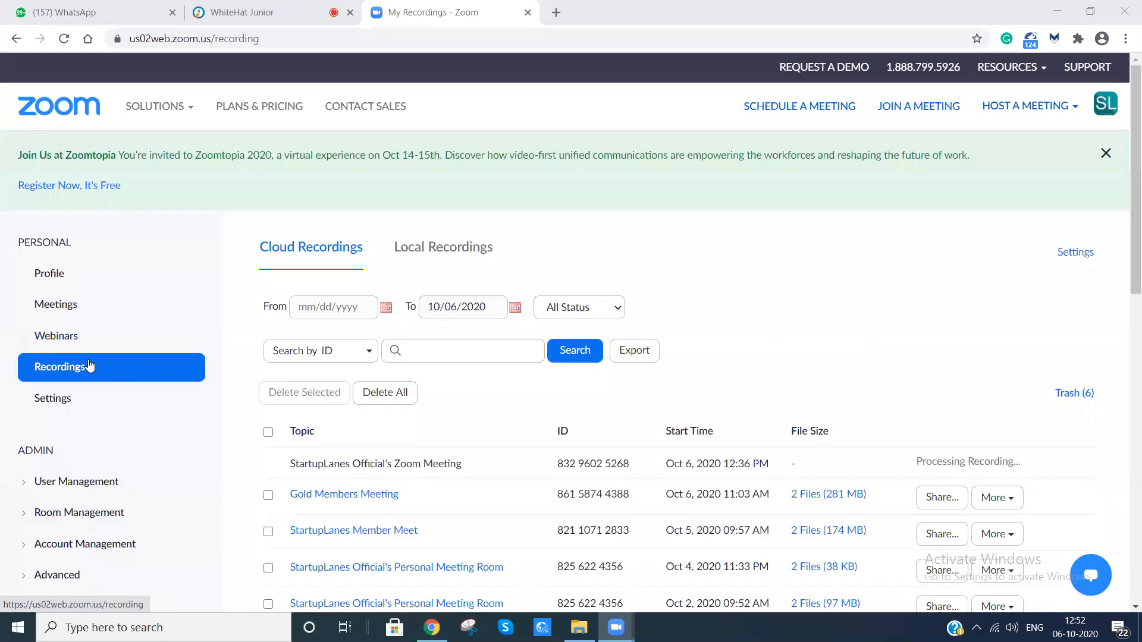
scroll(93, 381, down, 4)
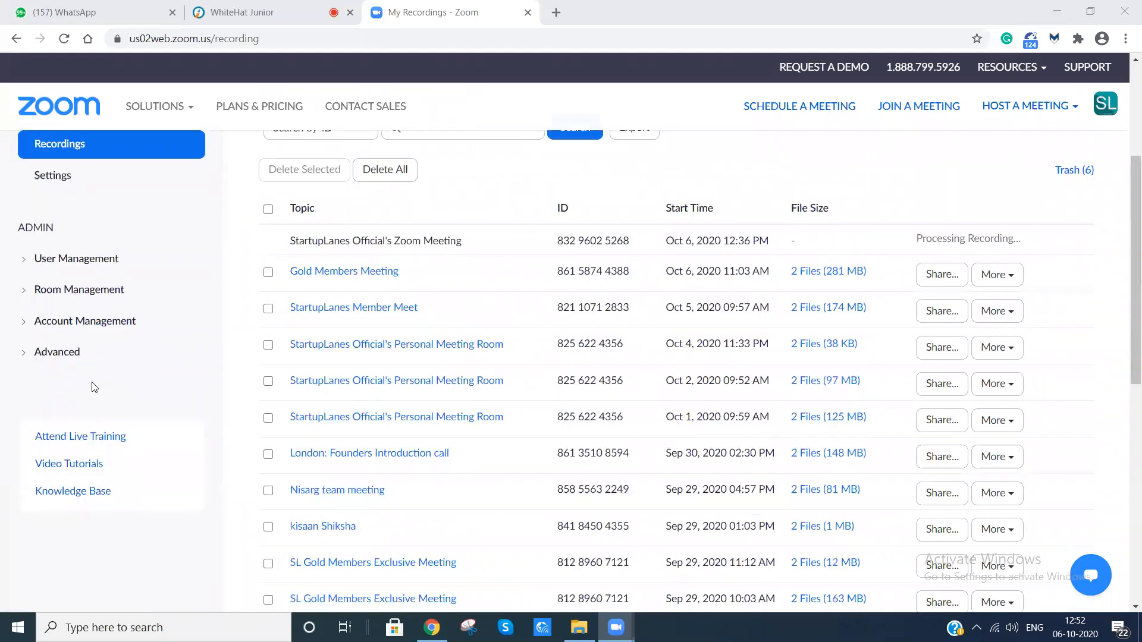
scroll(99, 402, up, 4)
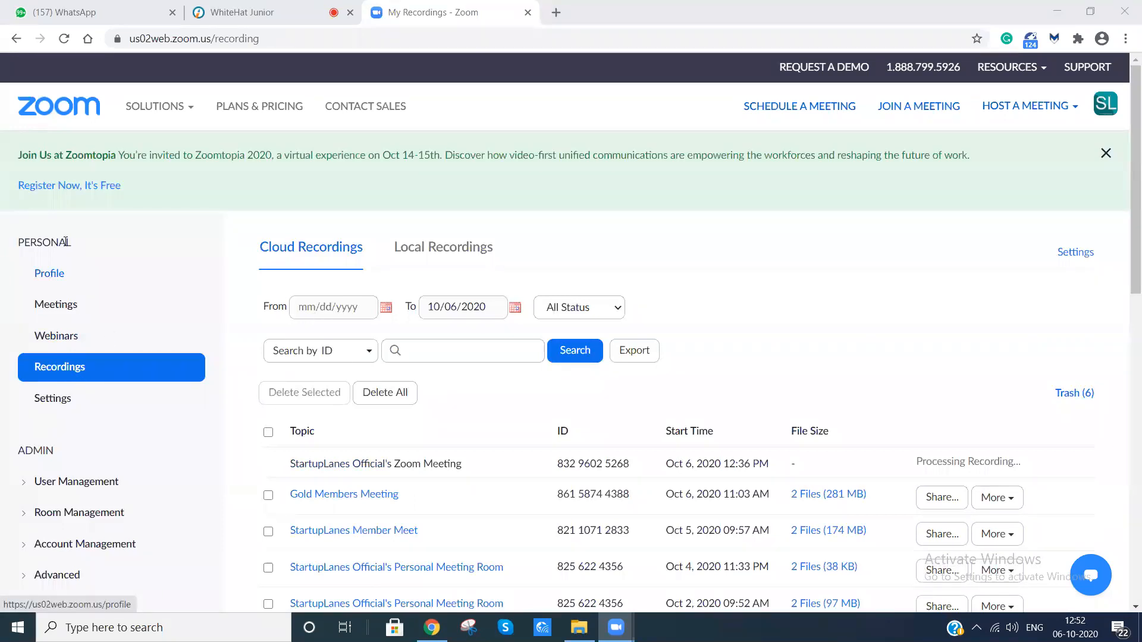
mouse_move(156, 106)
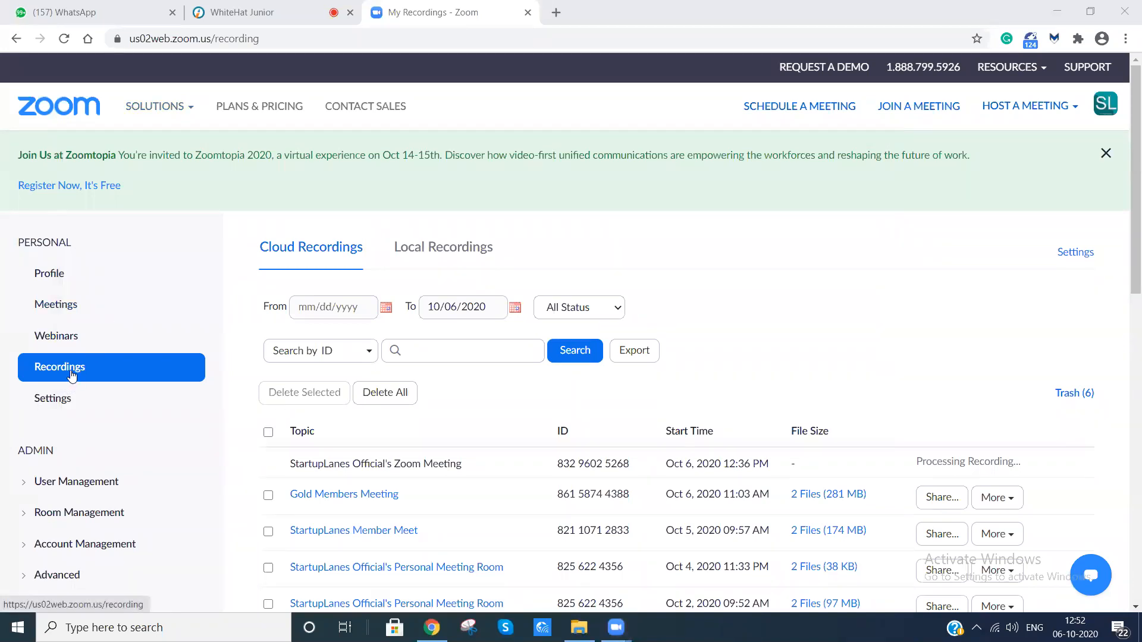
scroll(351, 366, down, 2)
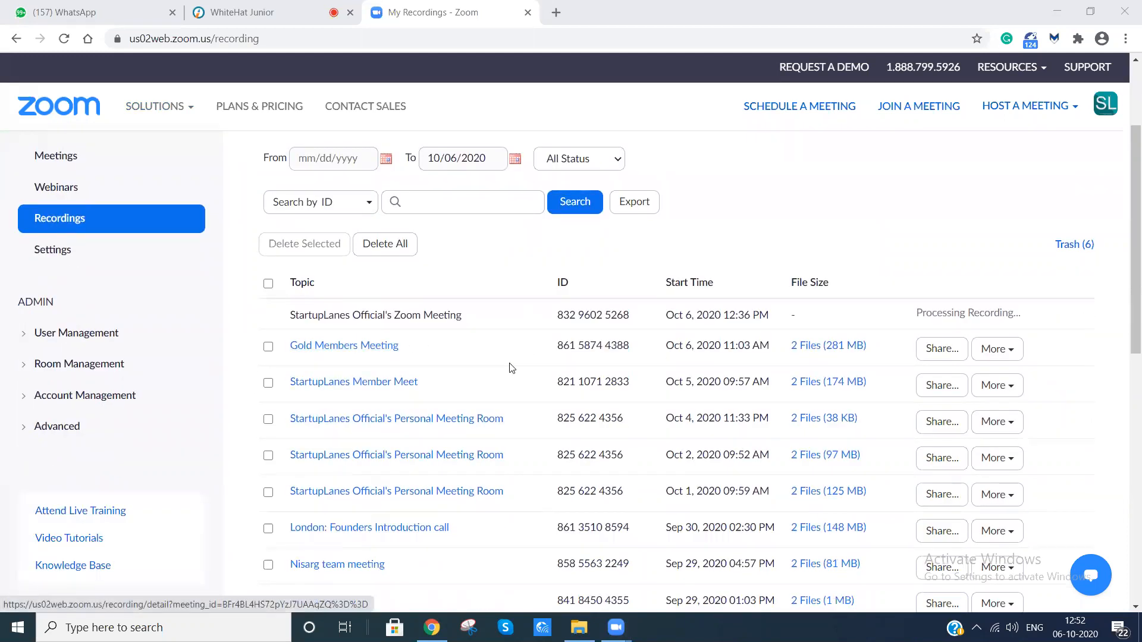
Open the recording files of the Gold Members Meeting to view their details, and return to the recordings list.
drag(909, 312, 1034, 316)
click(843, 349)
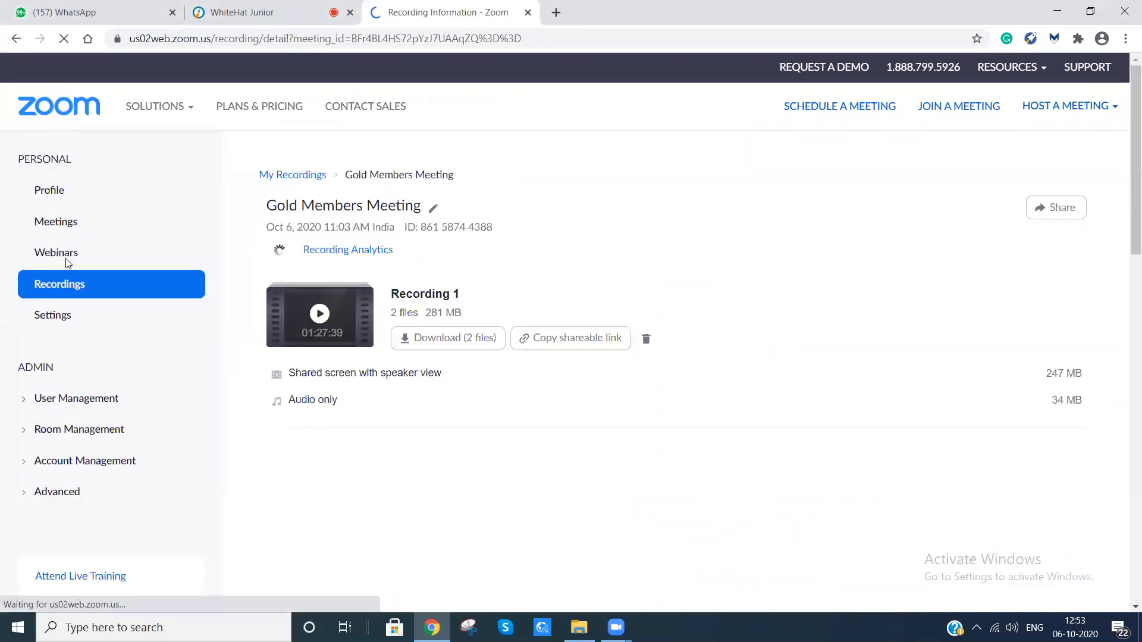
click(16, 39)
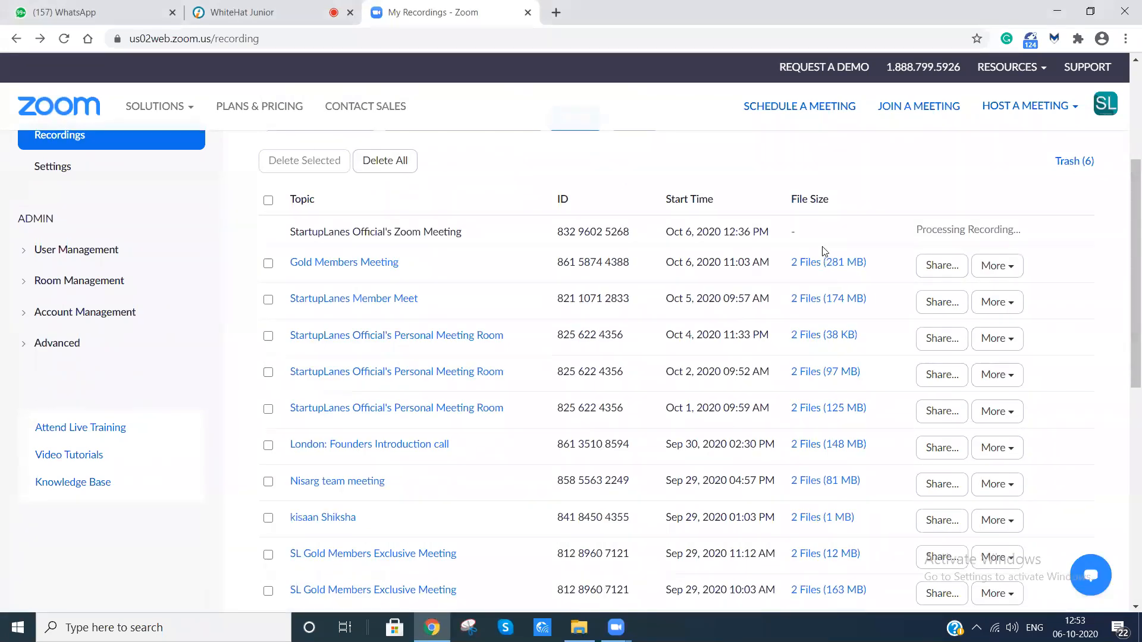
Examine the recorded meetings again, including their processing status, files, and share and additional options.
click(992, 448)
scroll(807, 223, down, 9)
scroll(797, 288, up, 8)
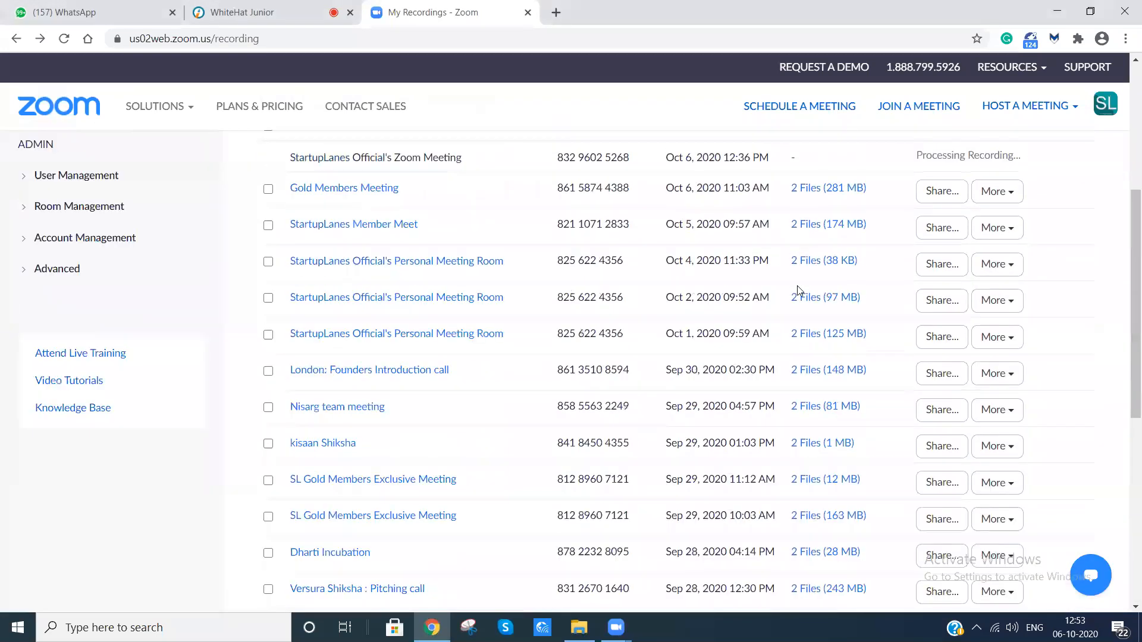
scroll(797, 290, up, 5)
scroll(799, 290, down, 5)
scroll(736, 297, up, 1)
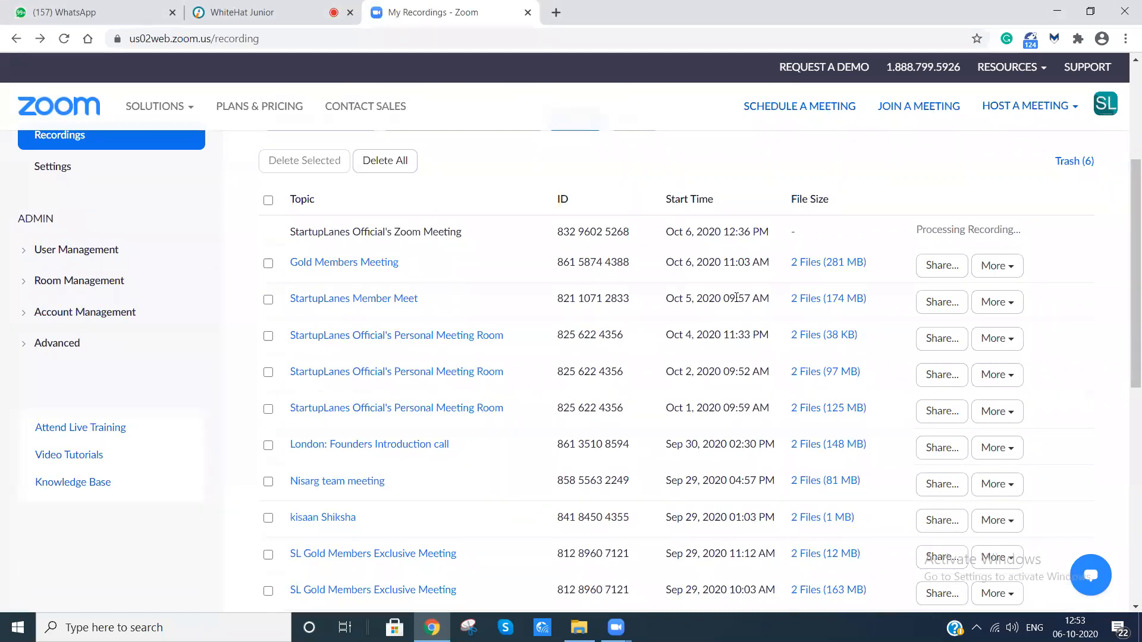
scroll(736, 297, up, 3)
scroll(892, 209, down, 3)
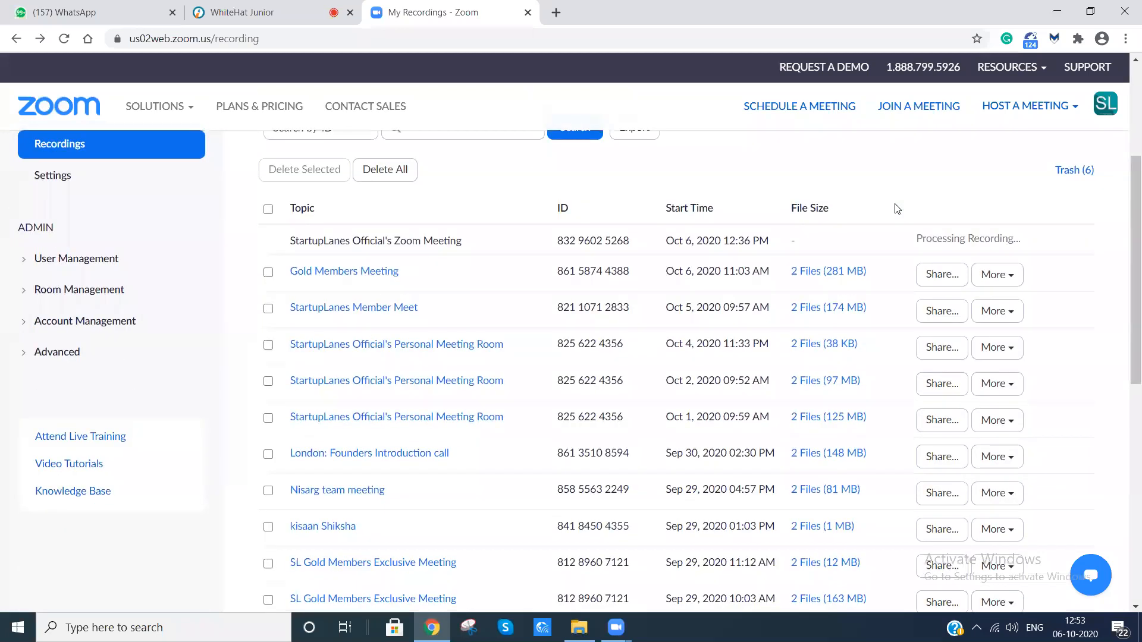
scroll(874, 237, down, 1)
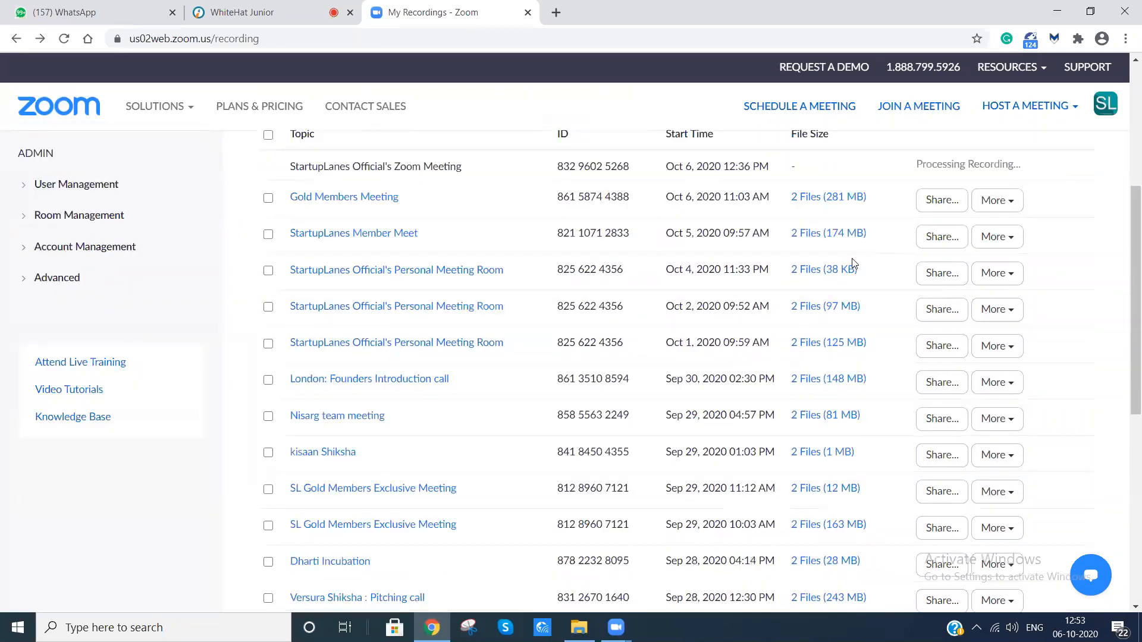
scroll(852, 262, up, 4)
scroll(771, 308, down, 1)
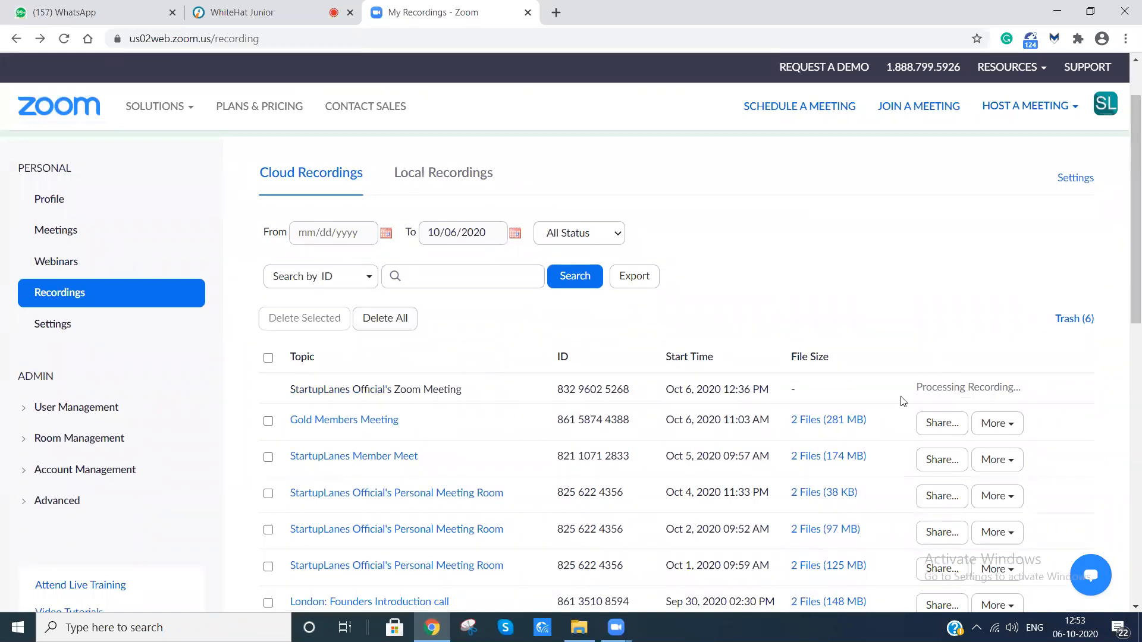
scroll(904, 409, down, 15)
scroll(901, 407, up, 12)
scroll(904, 409, up, 3)
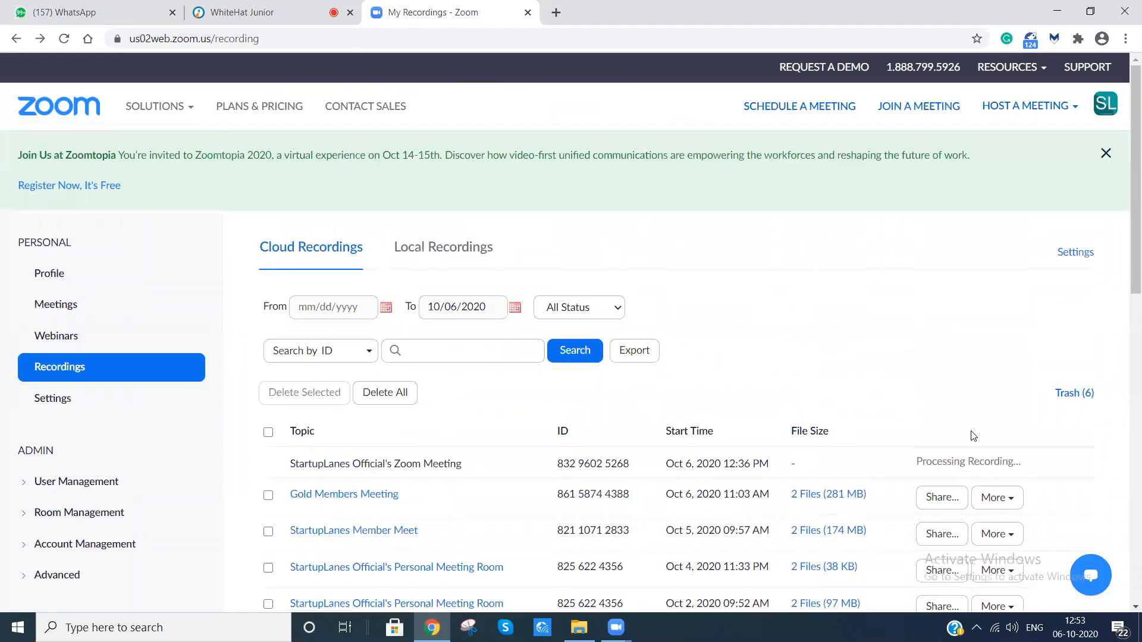
scroll(1015, 388, down, 5)
scroll(767, 448, up, 5)
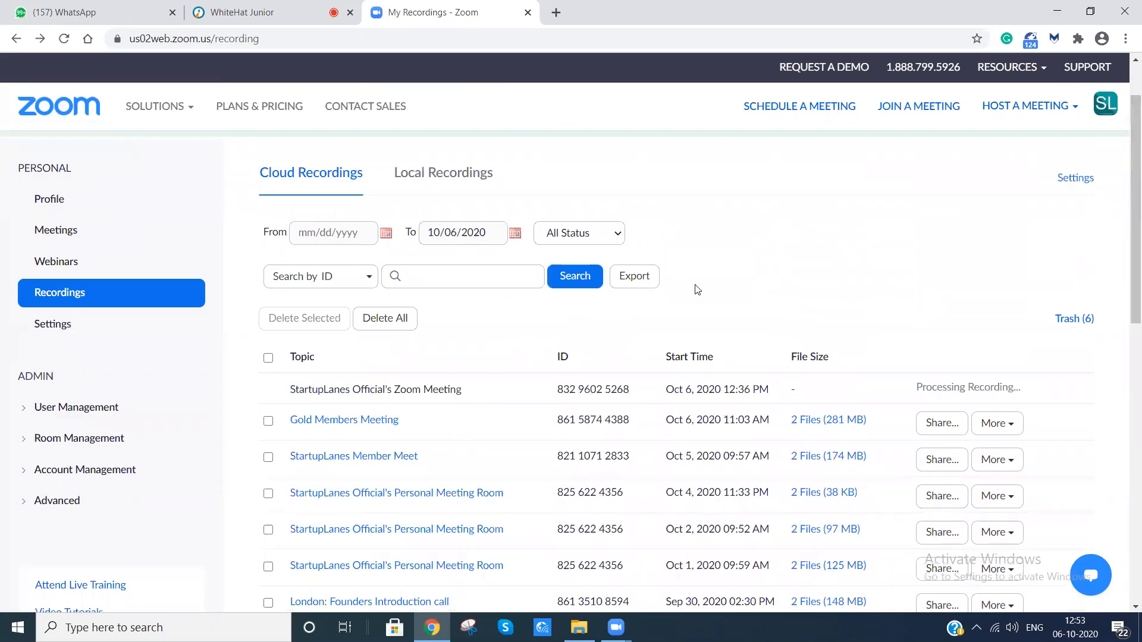
scroll(147, 227, up, 1)
drag(154, 157, 822, 159)
click(1087, 233)
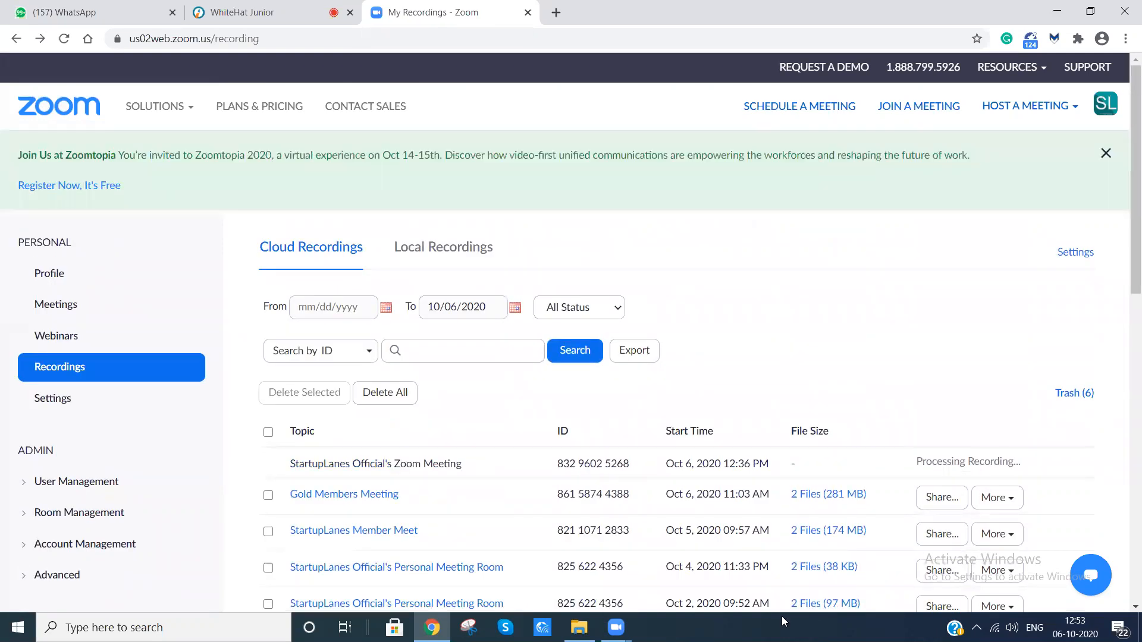